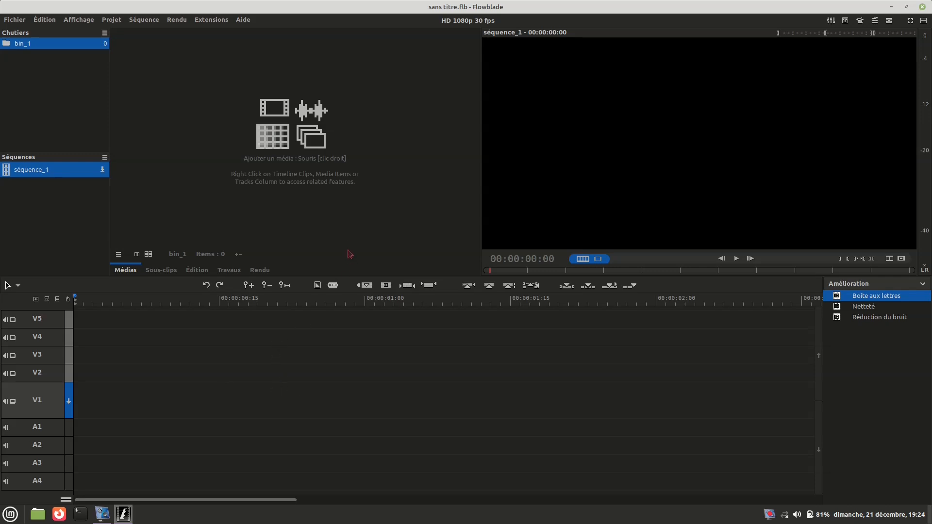
Step: Import Fireworks_8___51s___4k_res___120fps~1.mp4, Flame_Wall~1.mp4 and green_flame_2.mov, adopting the file's profile for the project
right_click(274, 145)
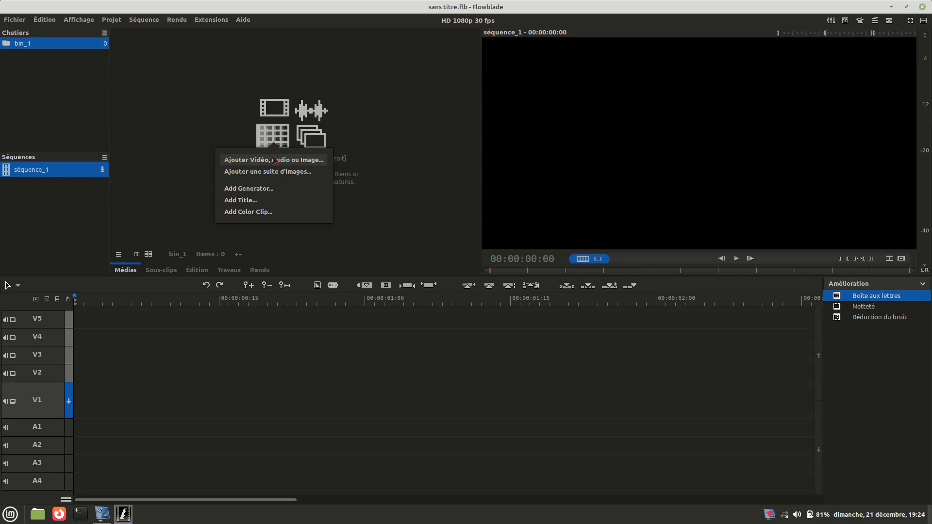
left_click(274, 161)
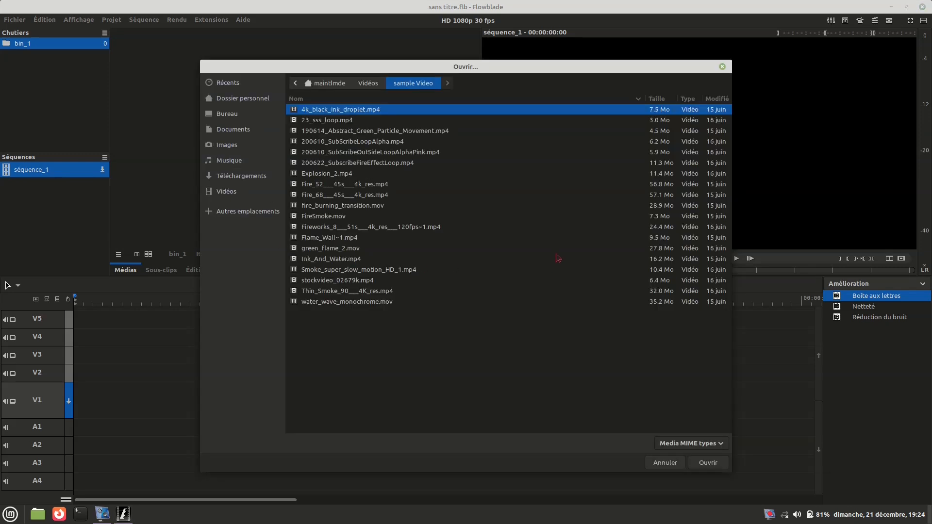
left_click_drag(528, 227, 399, 255)
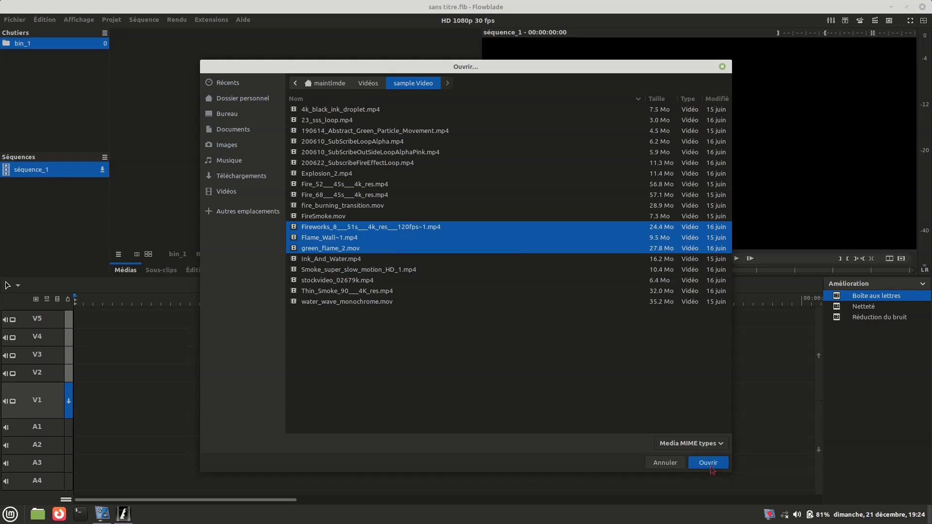
left_click(711, 465)
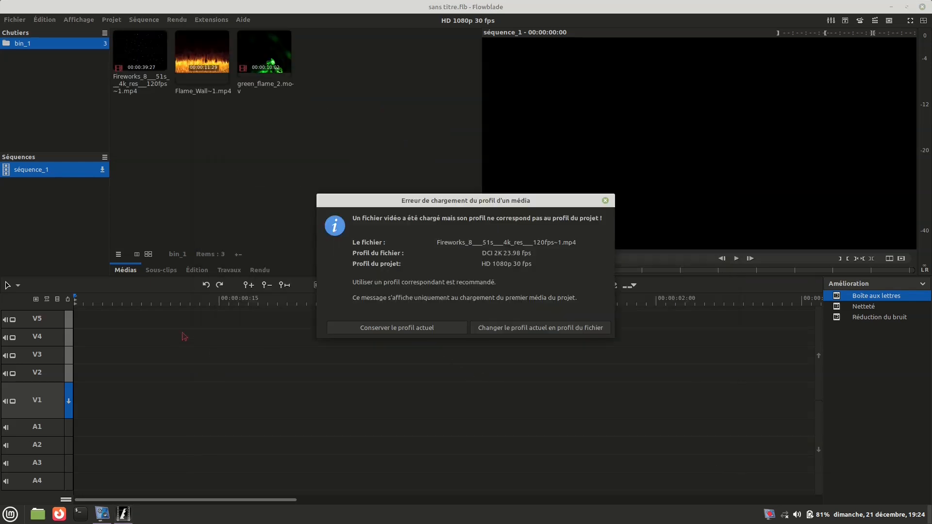
left_click(508, 330)
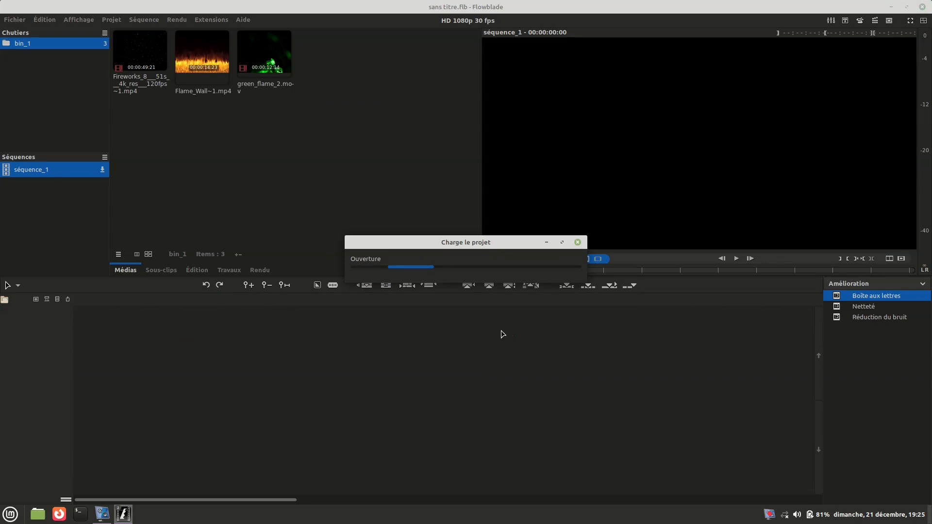
Step: Place the fireworks, flame wall and green flame clips one after another on track V1
left_click_drag(138, 68, 129, 404)
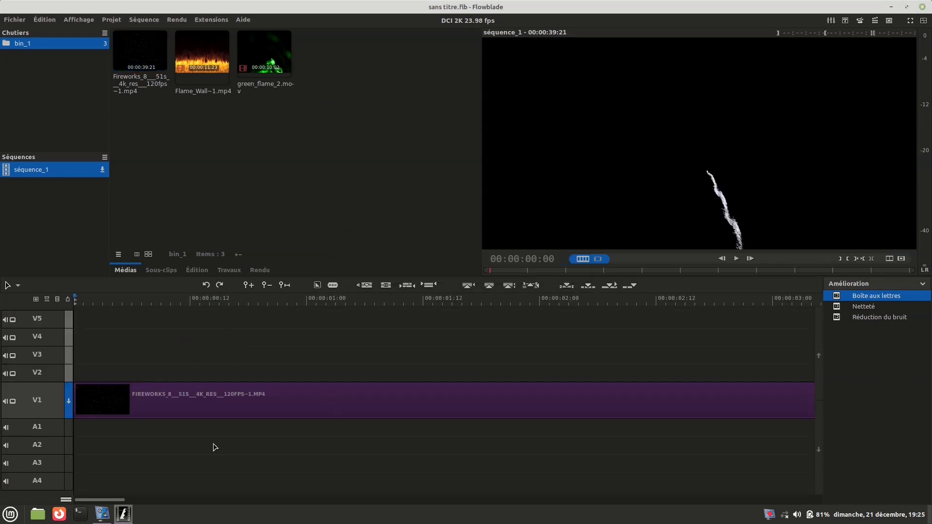
scroll(512, 412, "down", 2)
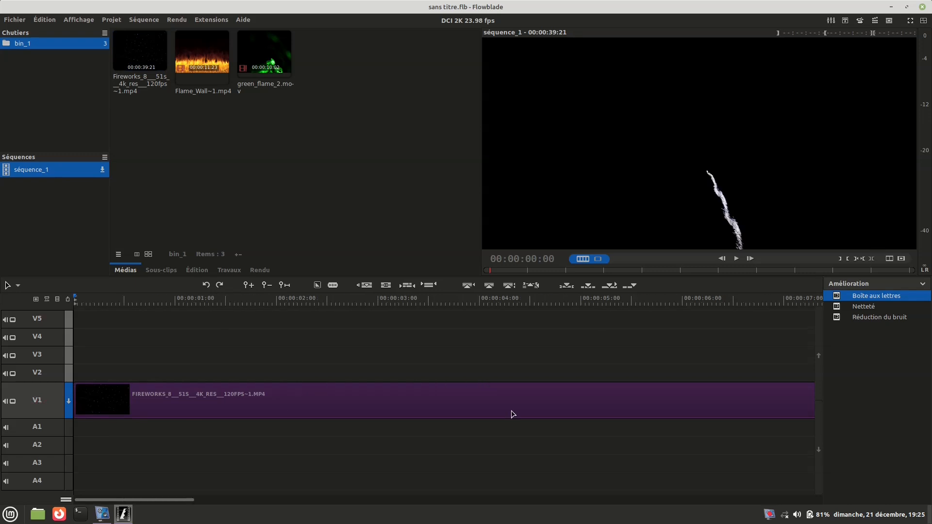
scroll(503, 416, "down", 3)
scroll(493, 405, "down", 1)
scroll(409, 403, "up", 3)
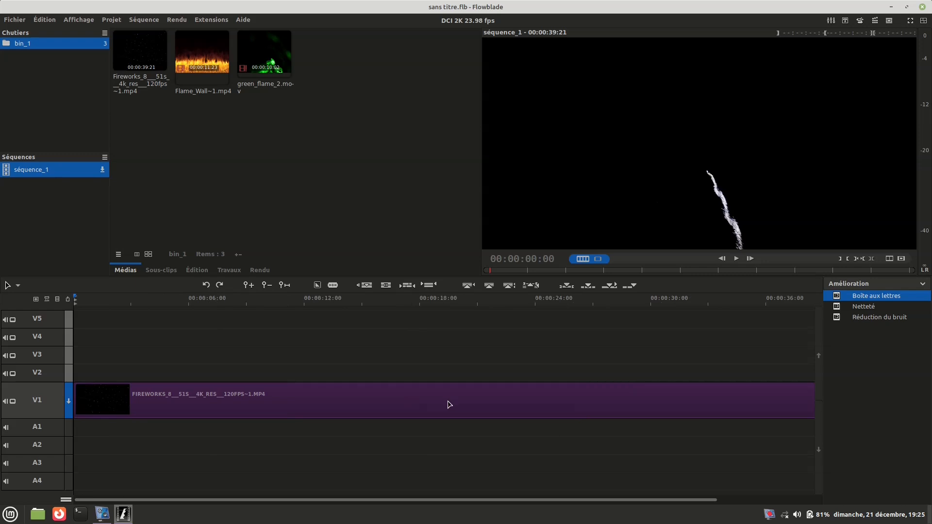
scroll(457, 406, "down", 2)
scroll(456, 407, "up", 2)
scroll(456, 407, "up", 2)
scroll(457, 408, "down", 3)
scroll(456, 408, "down", 1)
scroll(455, 407, "up", 4)
scroll(456, 407, "down", 3)
scroll(455, 406, "down", 1)
left_click(455, 406)
scroll(454, 406, "down", 1)
left_click_drag(218, 71, 260, 399)
left_click_drag(284, 83, 318, 393)
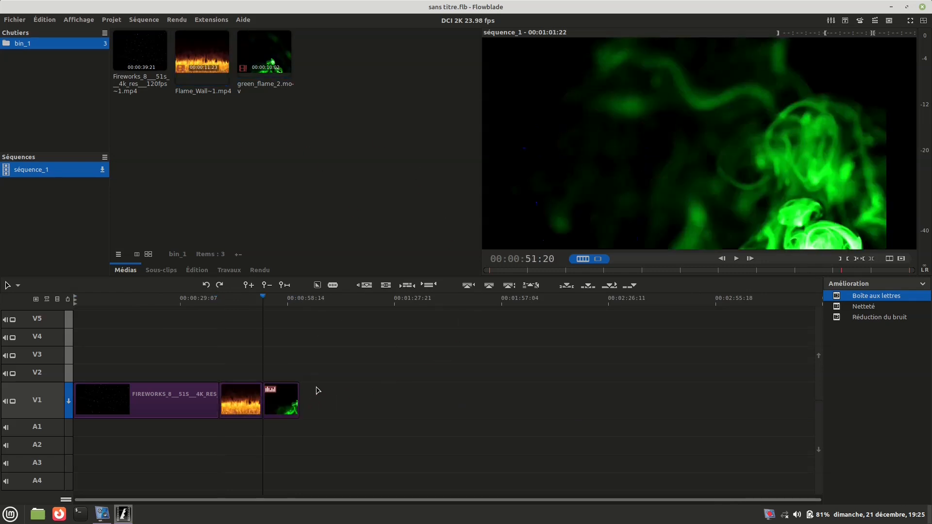
Step: Open the render settings and examine the available encoding formats, including the H.264 and HEVC variants
left_click(261, 272)
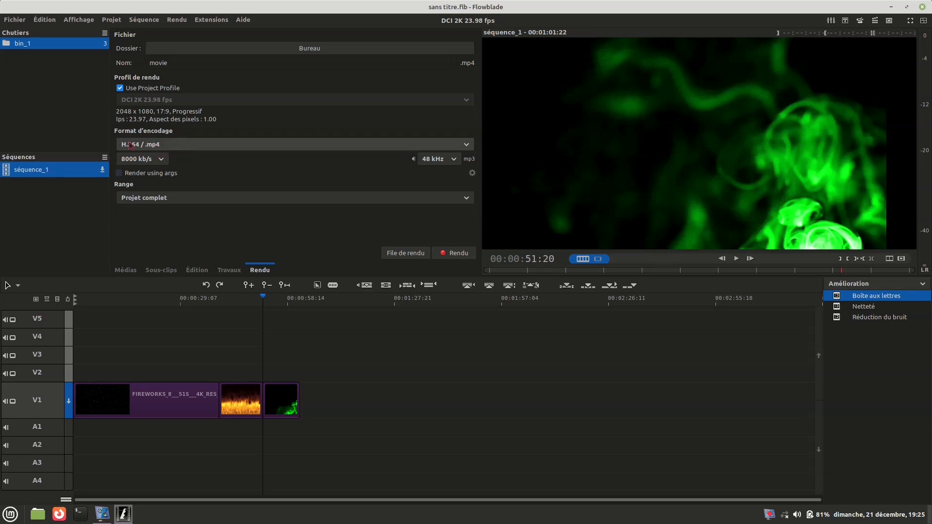
left_click(153, 144)
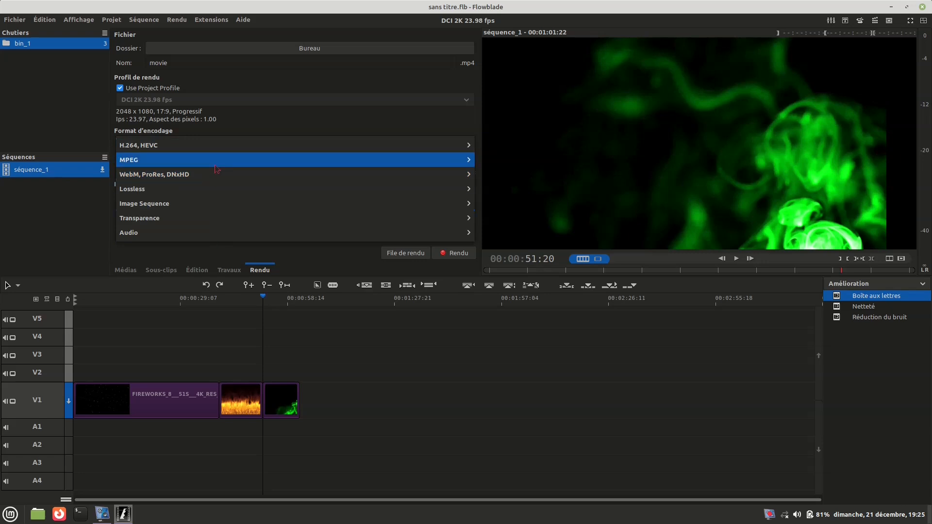
mouse_move(192, 147)
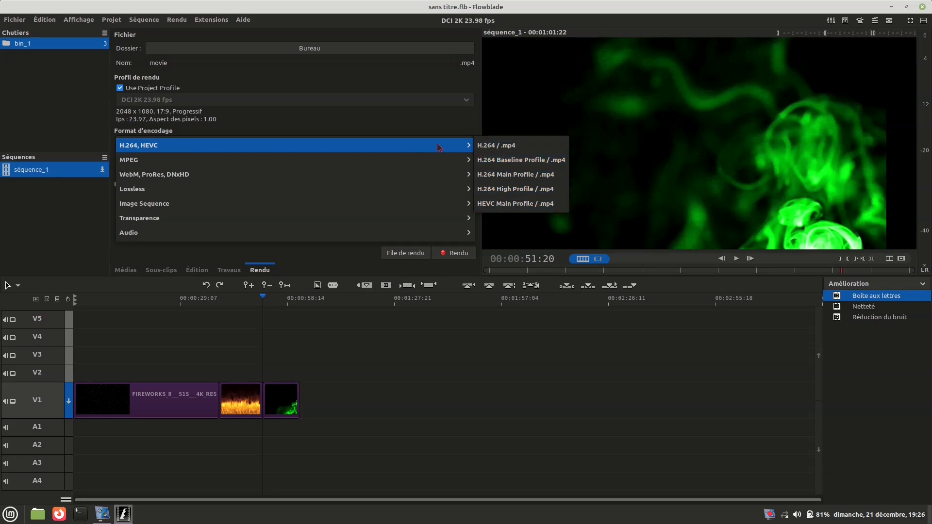
mouse_move(420, 160)
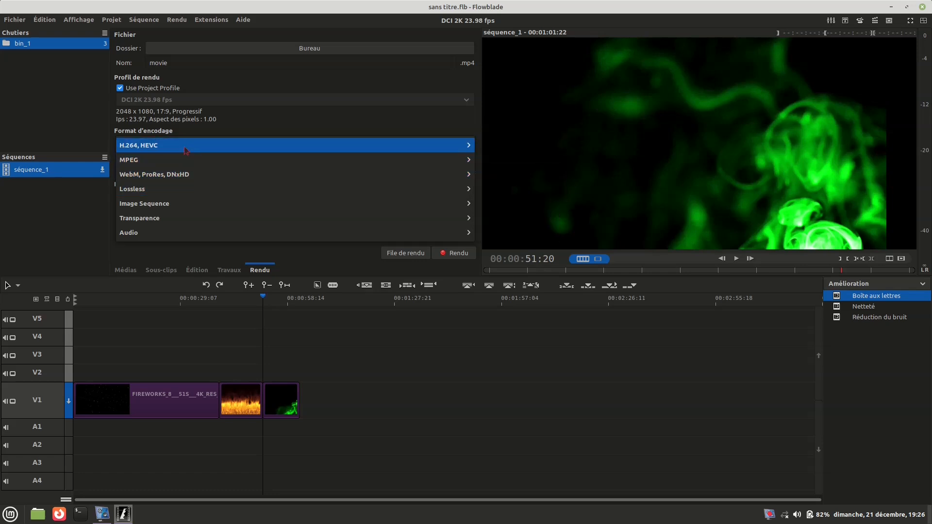
left_click(208, 329)
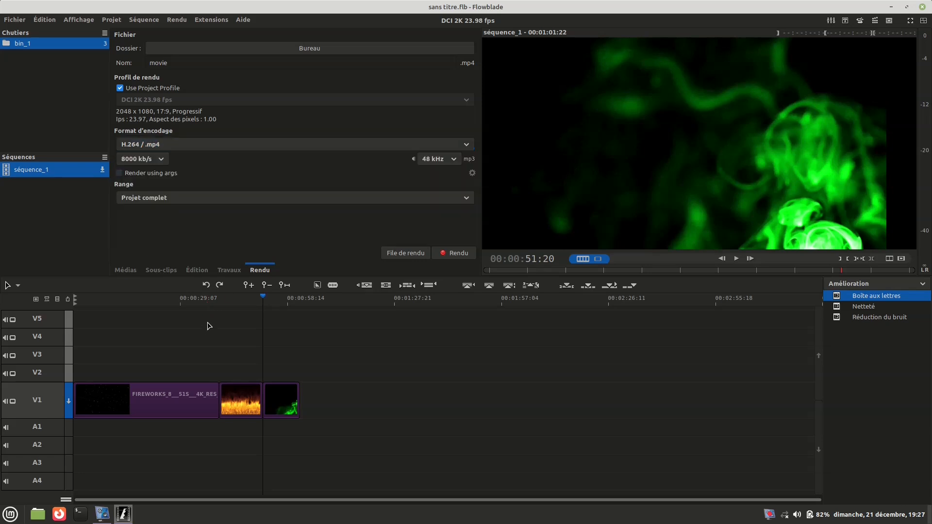
Step: Examine the bitrate choices for the H.264 render and compare them against the clips on the timeline
left_click(163, 162)
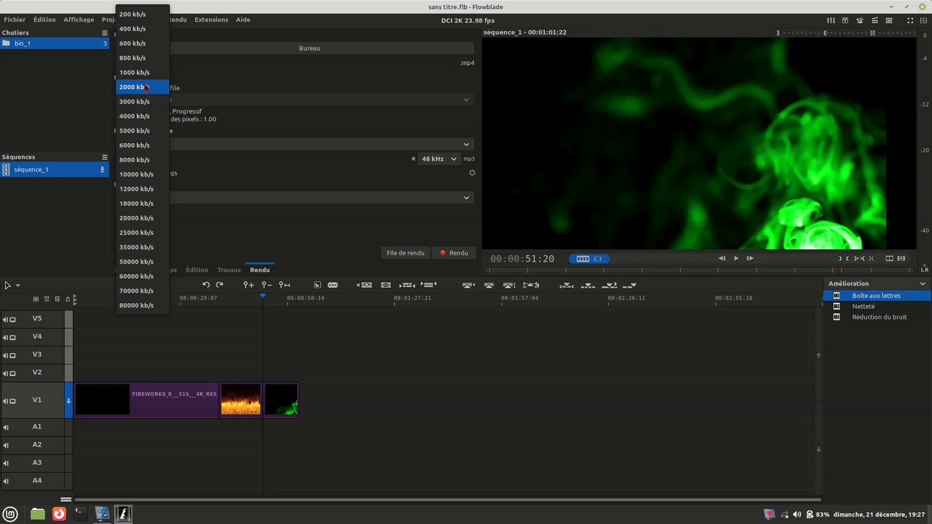
left_click(263, 235)
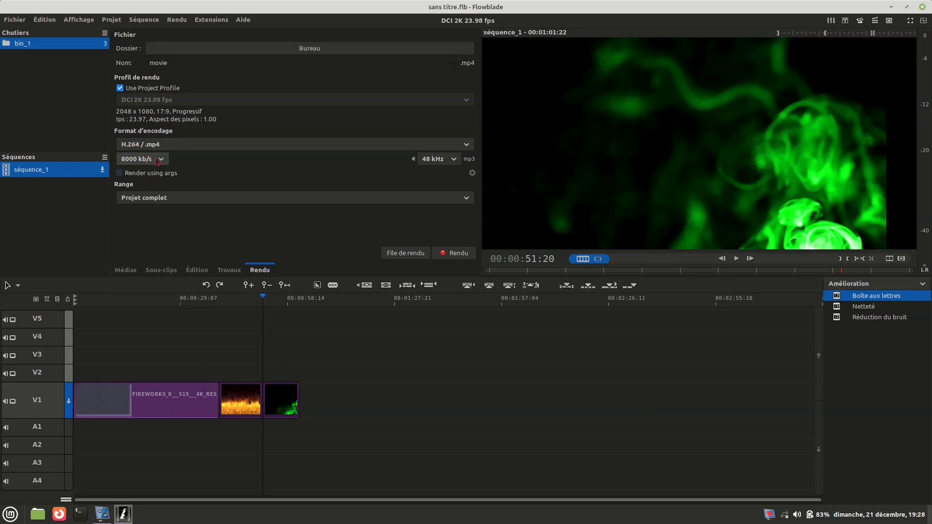
left_click_drag(264, 300, 191, 300)
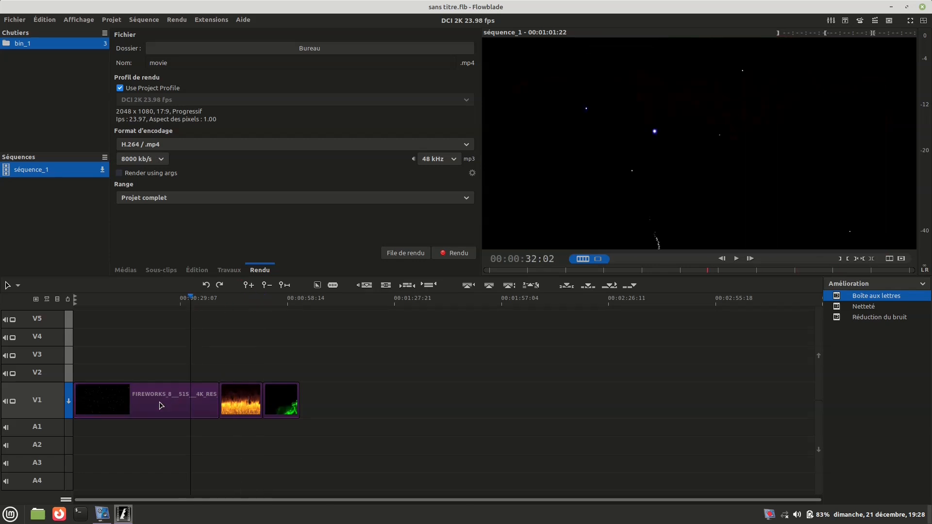
left_click(239, 398)
left_click(278, 409)
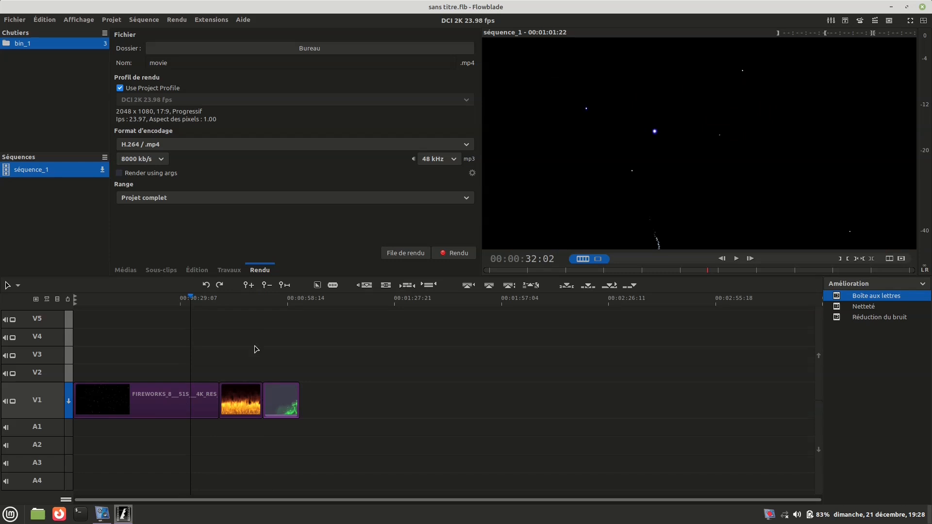
left_click(159, 163)
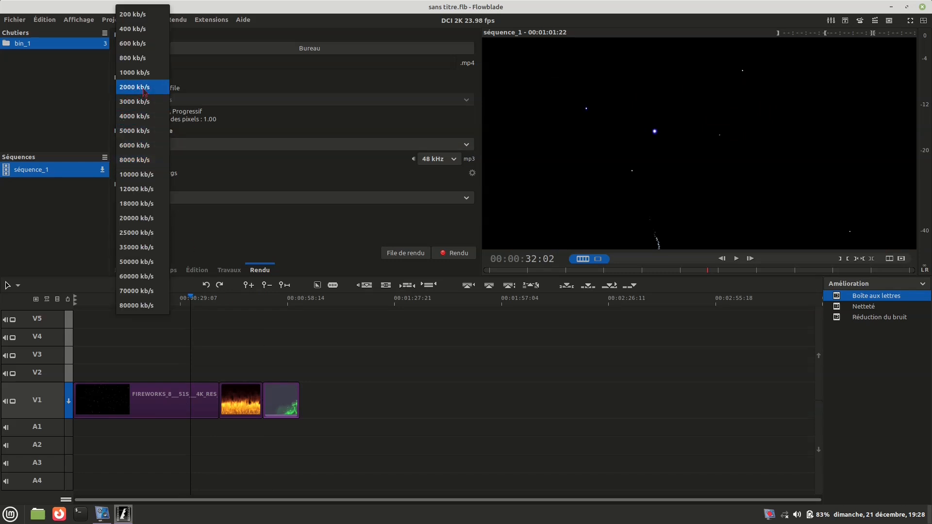
left_click(215, 247)
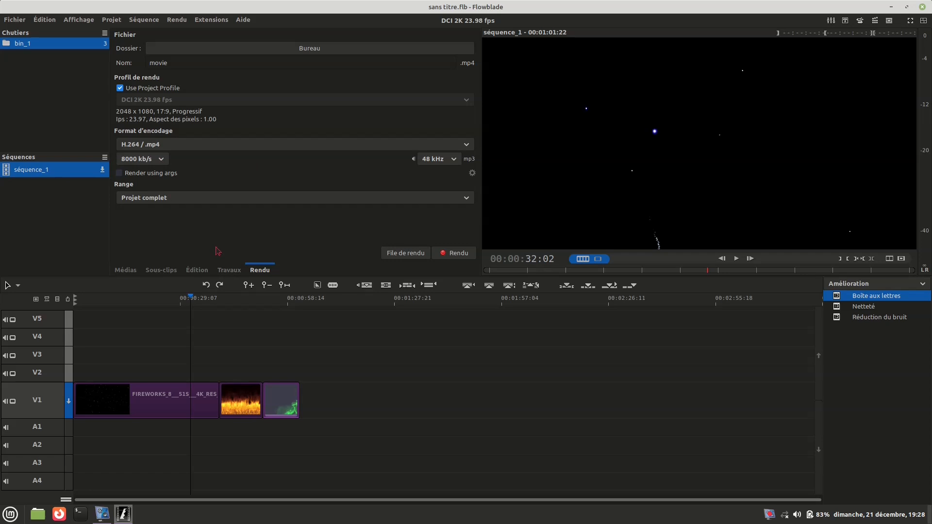
Step: Enable rendering with custom args and open them for editing, reviewing the format, size, audio bitrate and codec arguments
left_click(120, 174)
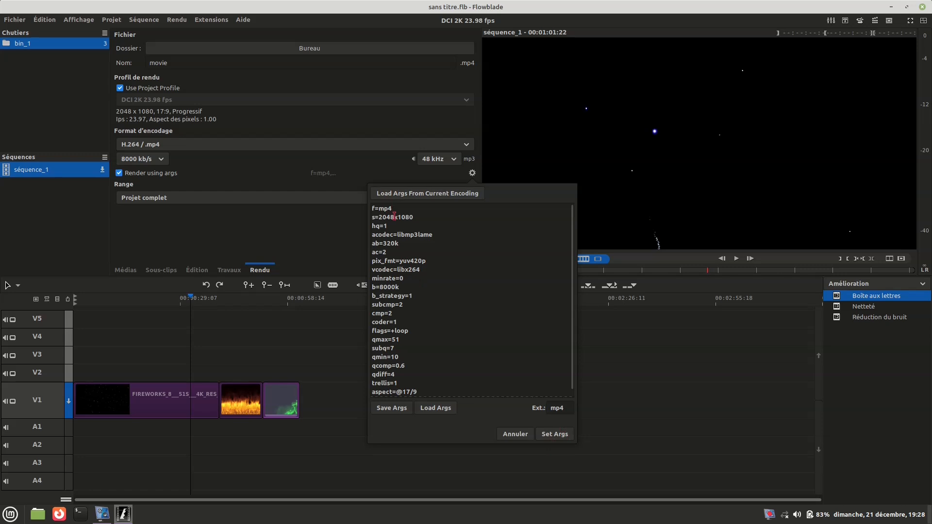
left_click_drag(381, 210, 393, 209)
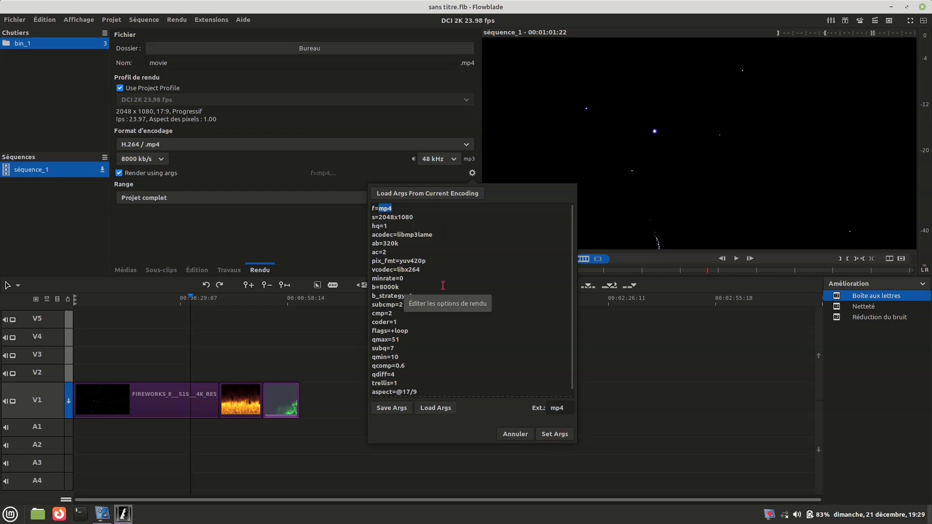
left_click_drag(382, 219, 399, 219)
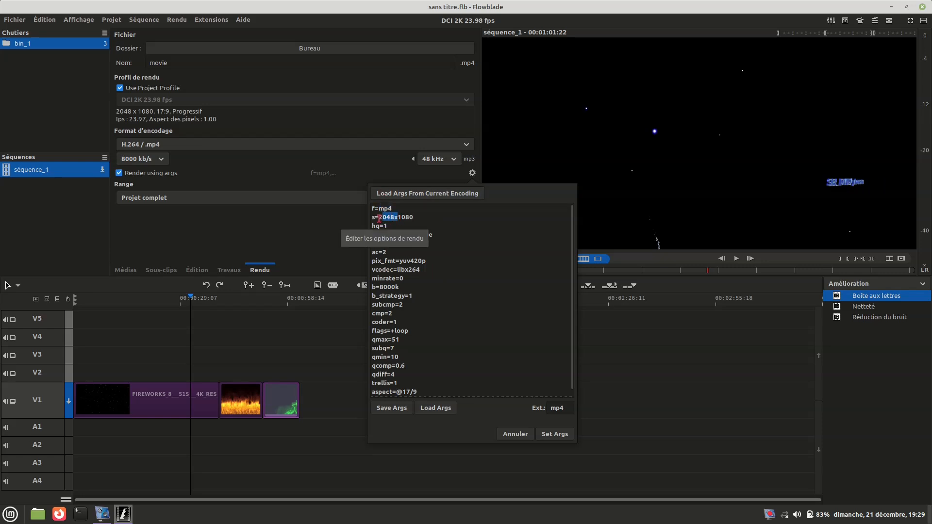
double_click(379, 218)
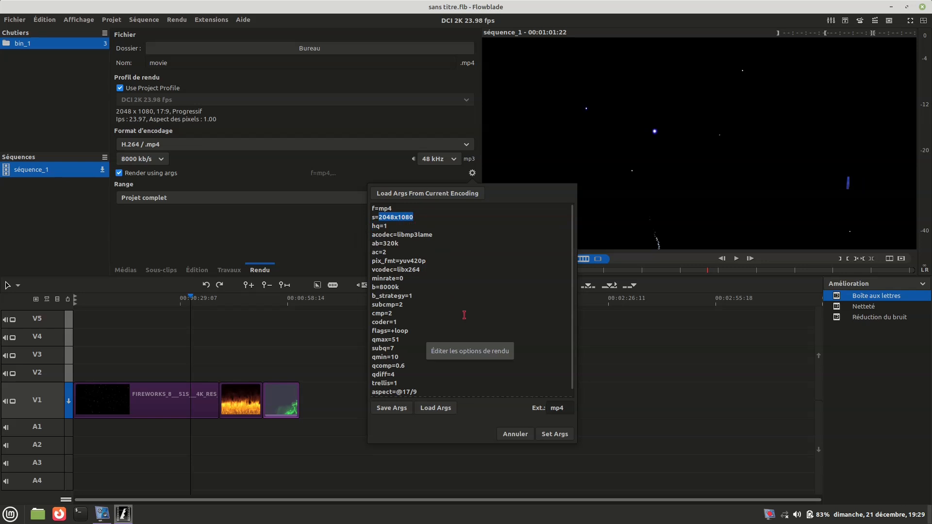
mouse_move(397, 234)
left_mouse_down()
mouse_move(437, 236)
mouse_move(385, 244)
mouse_move(395, 244)
left_mouse_up()
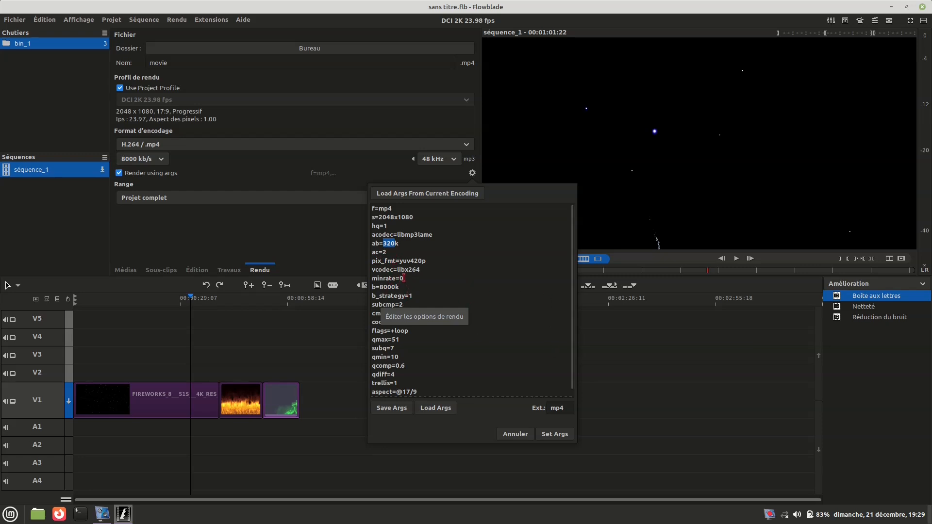
left_click_drag(401, 280, 401, 269)
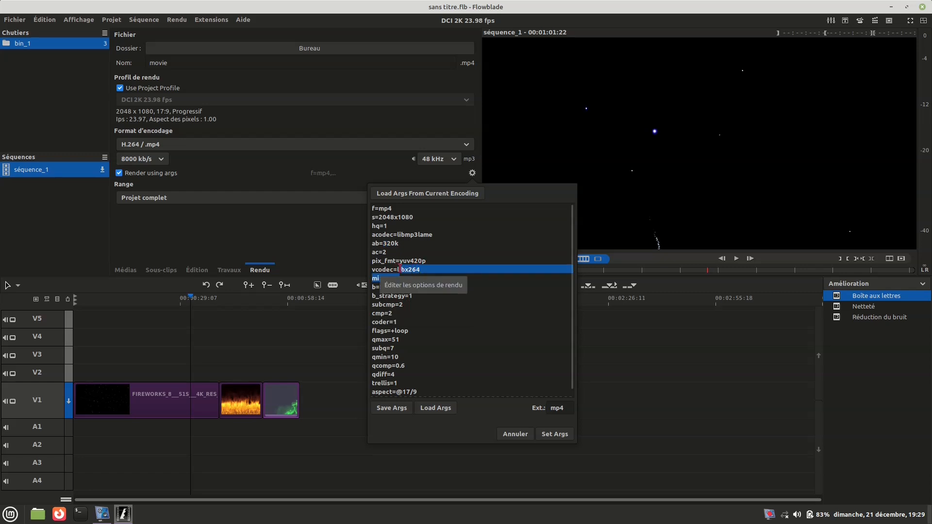
Step: Set the video bitrate argument b to 2000k in the render args
left_click(470, 324)
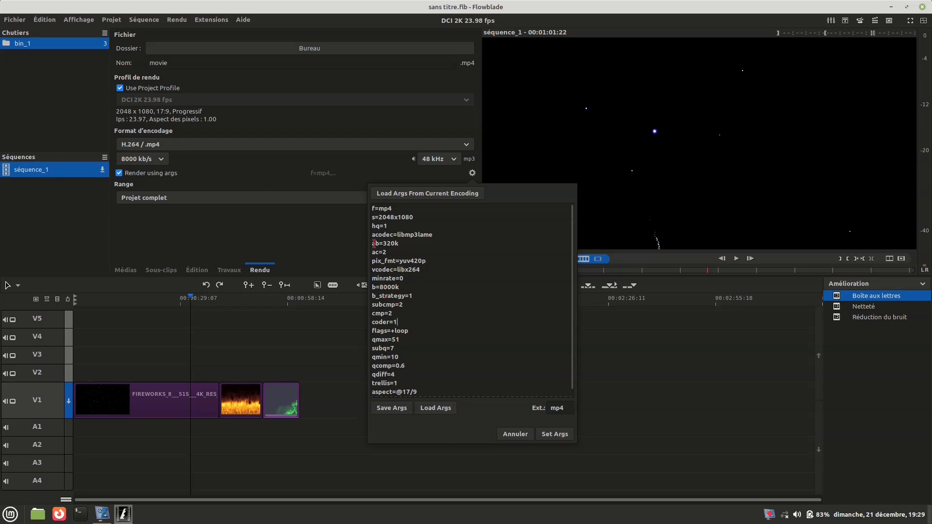
left_click_drag(380, 288, 395, 291)
type("200")
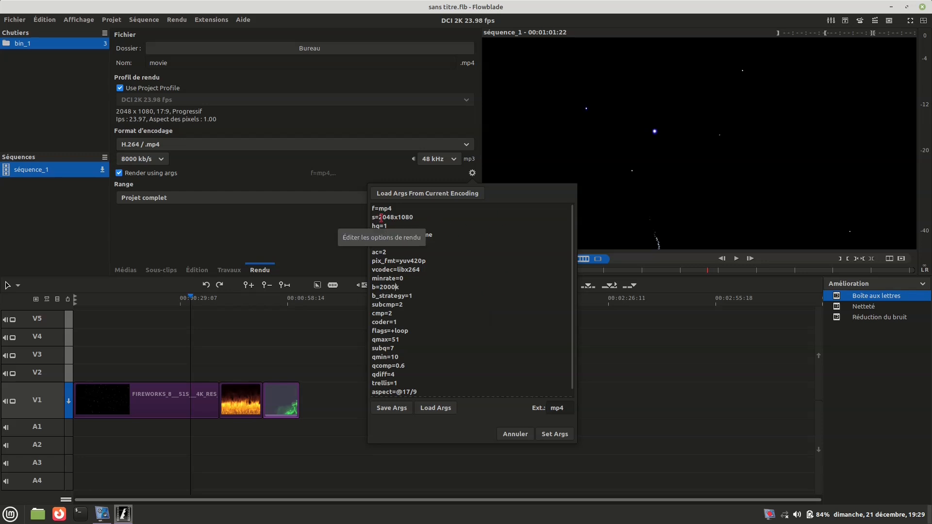
Step: Set the width in the render size argument s to 1980
left_click_drag(378, 217, 412, 244)
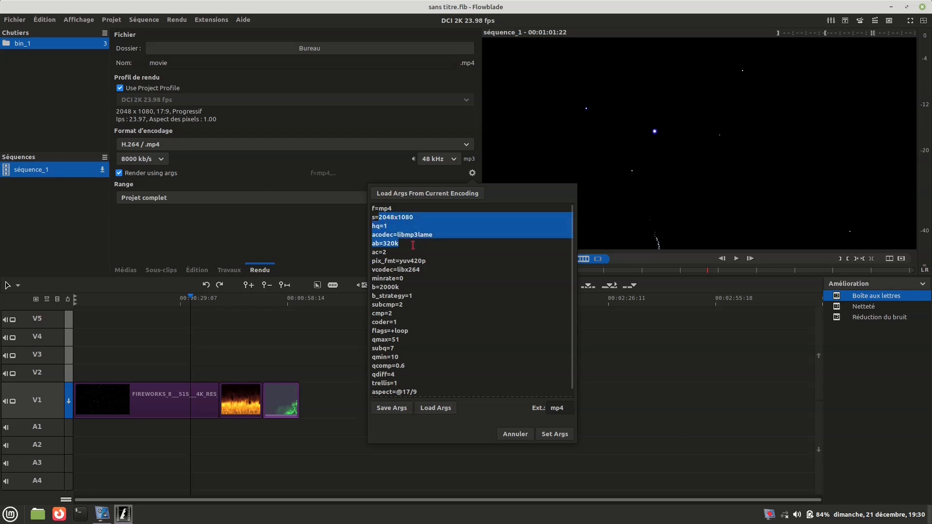
left_click(393, 217)
key("BackSpace")
key("BackSpace")
key("BackSpace")
key("BackSpace")
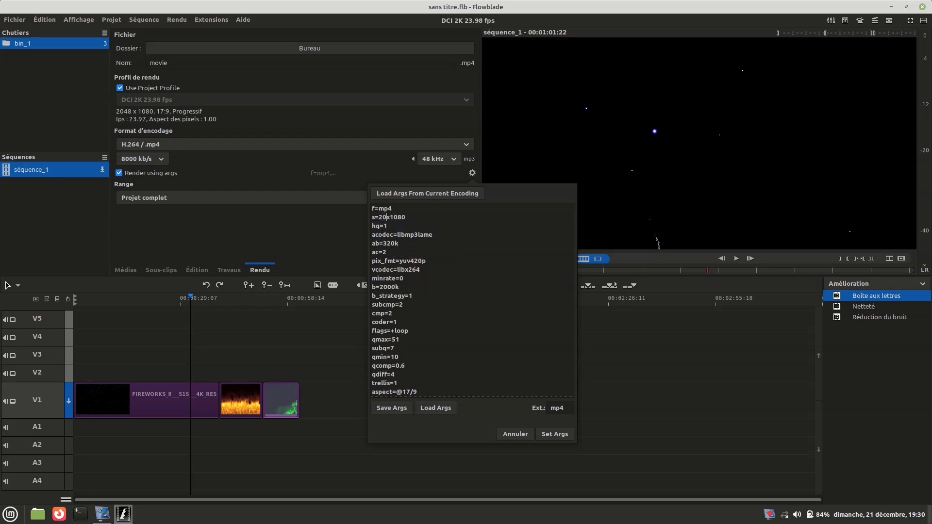
type("1980")
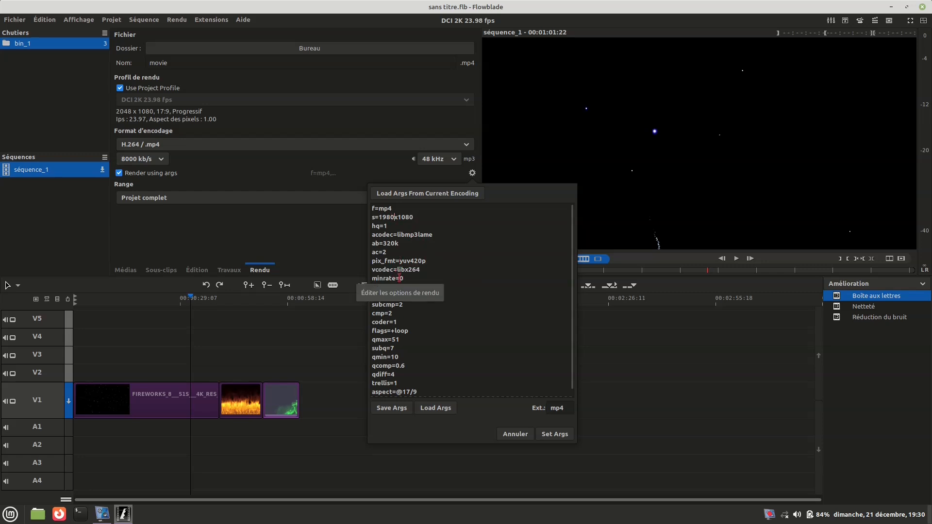
Step: Set the render size argument s to 1280x720
key("BackSpace")
key("BackSpace")
key("BackSpace")
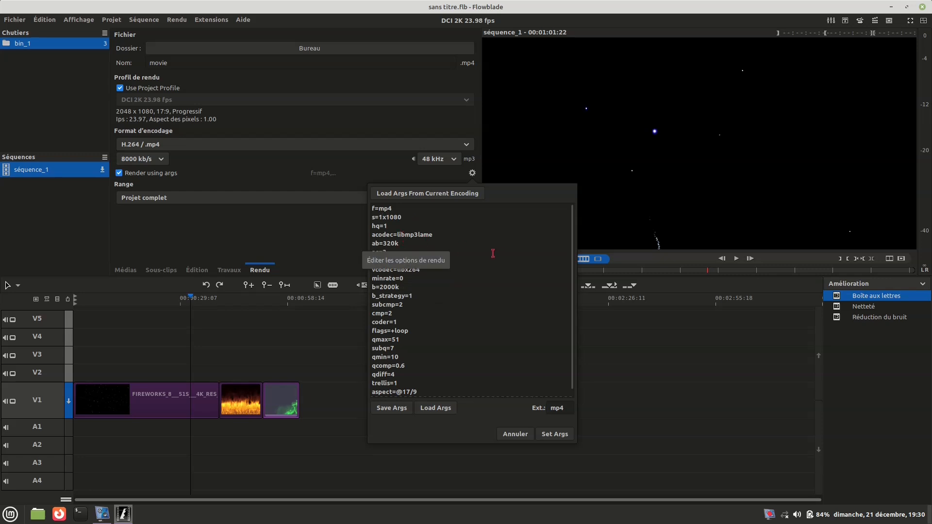
type("280")
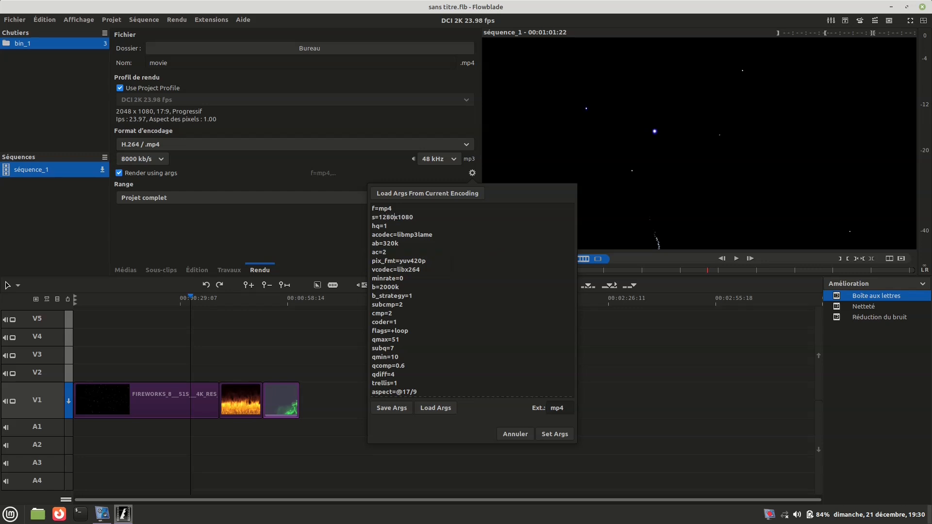
left_click(416, 218)
key("BackSpace")
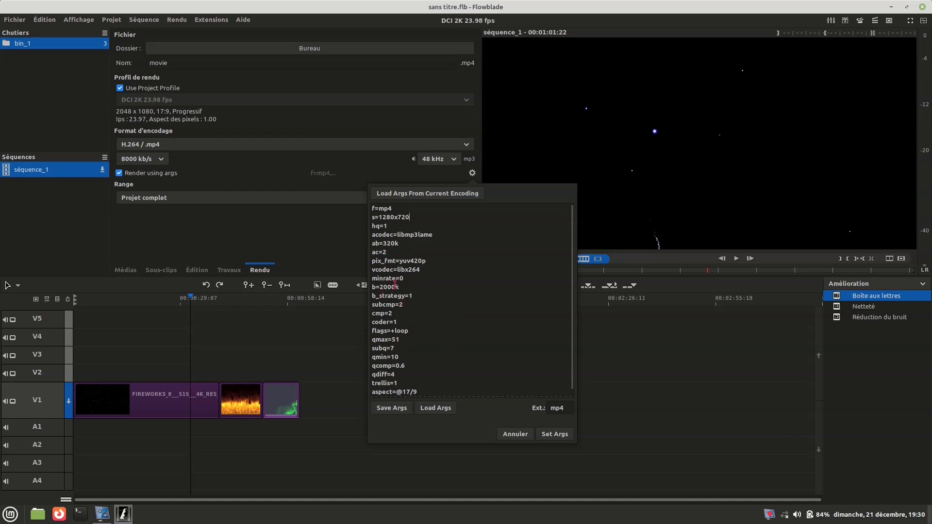
scroll(497, 331, "down", 1)
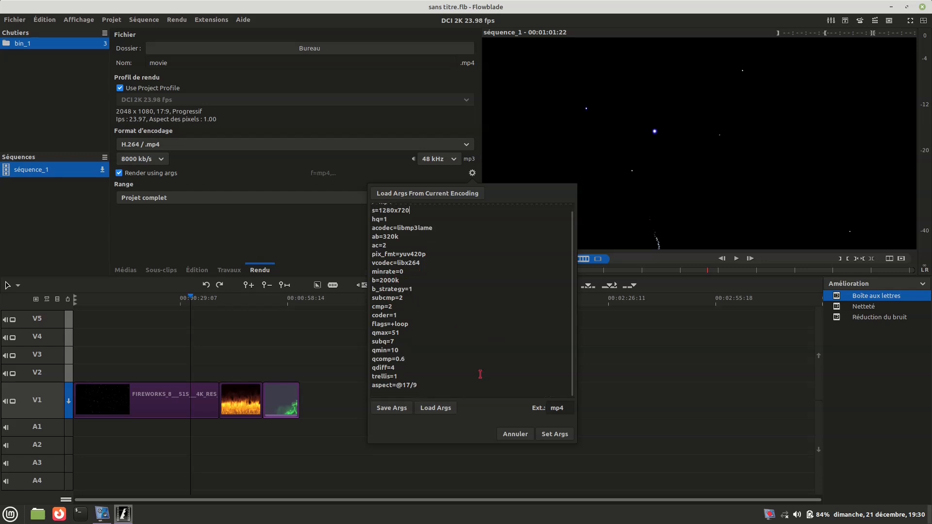
left_click_drag(372, 385, 432, 399)
left_click(410, 387)
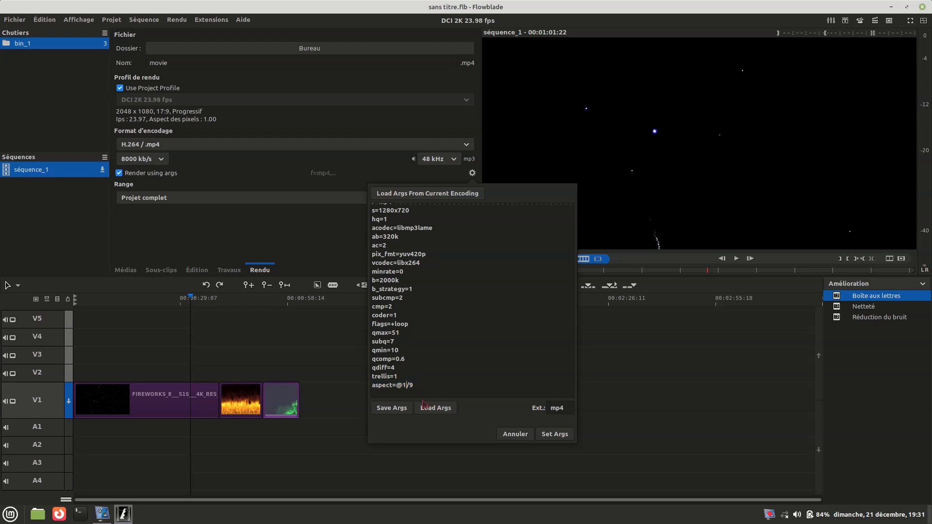
type("6/")
left_click(425, 386)
key("BackSpace")
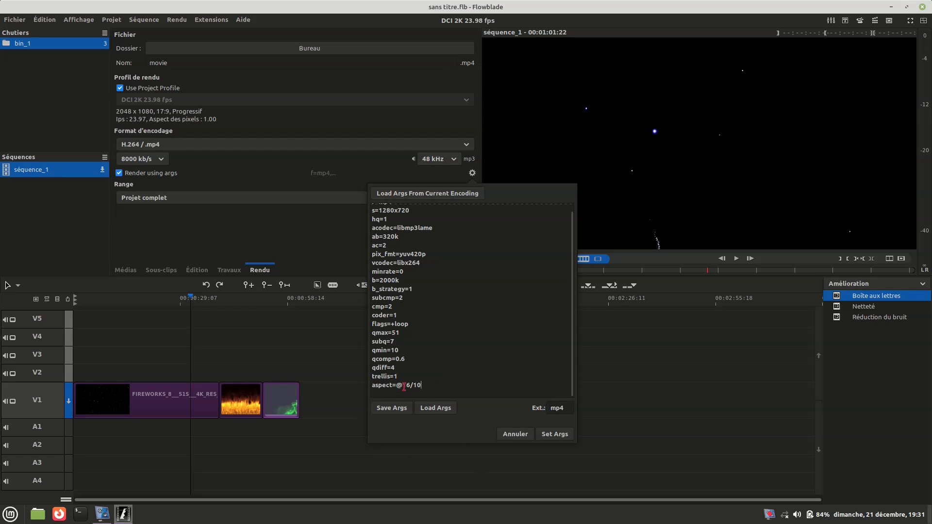
left_click_drag(397, 386, 400, 386)
Step: Start saving the render args to a file and choose the Vidéos/FLOWBLADE EXPORT PARAMETRES folder as the destination
left_click(397, 410)
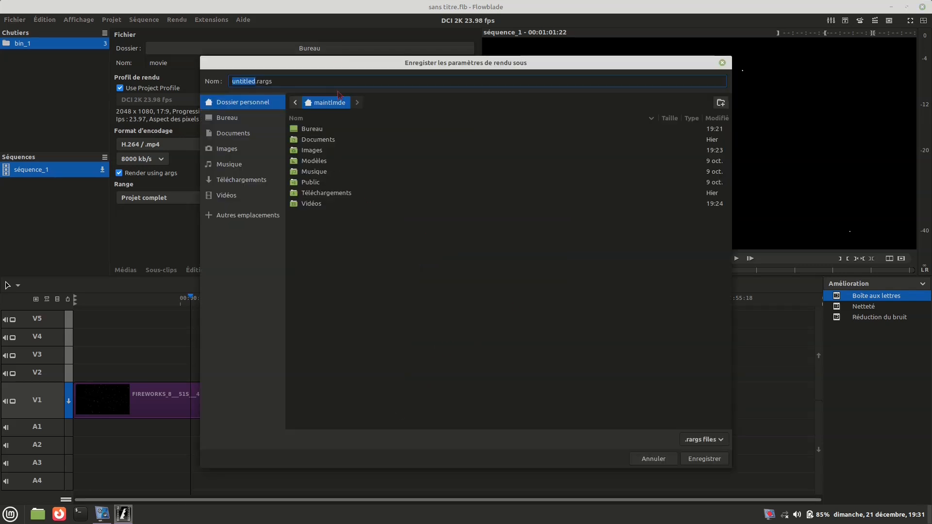
left_click_drag(363, 62, 549, 120)
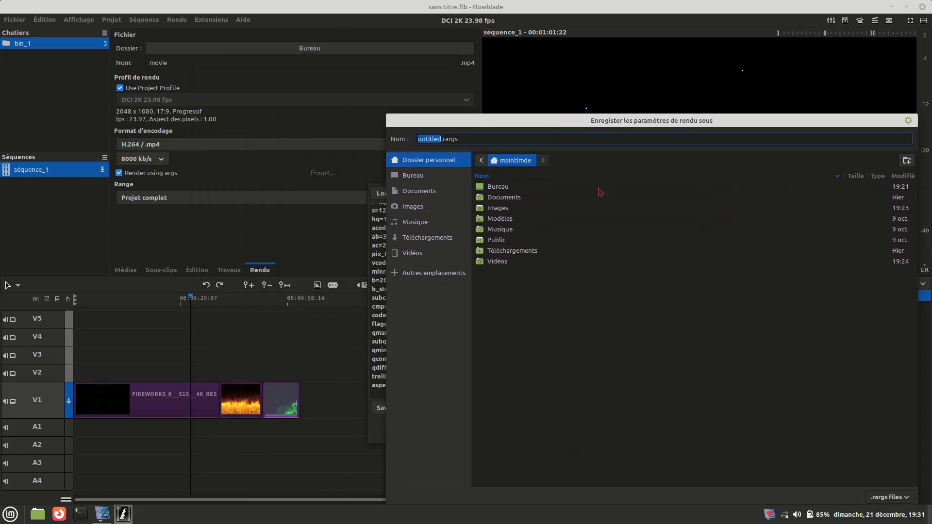
left_click(507, 200)
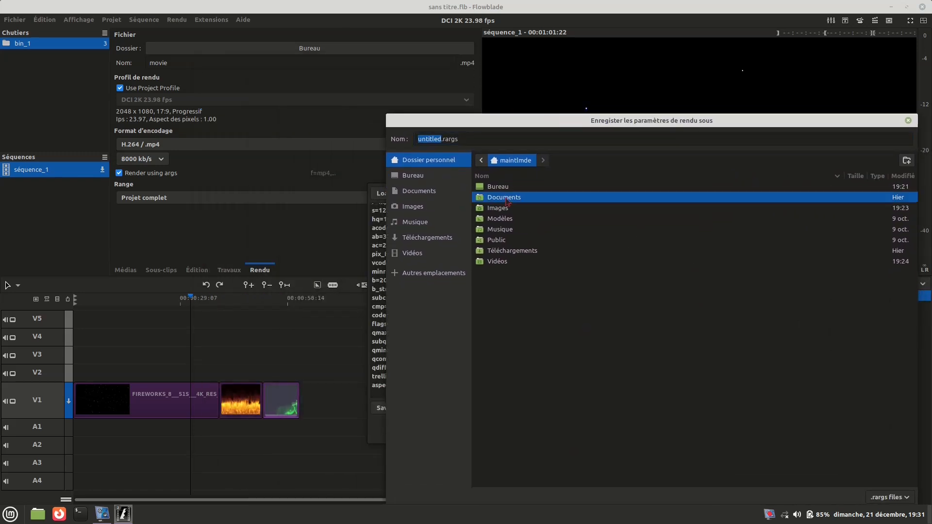
double_click(507, 199)
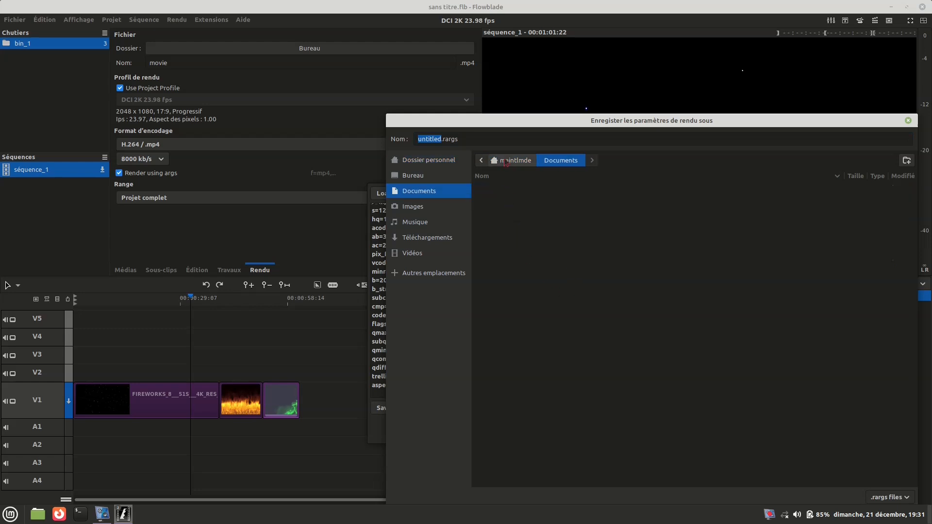
left_click(412, 253)
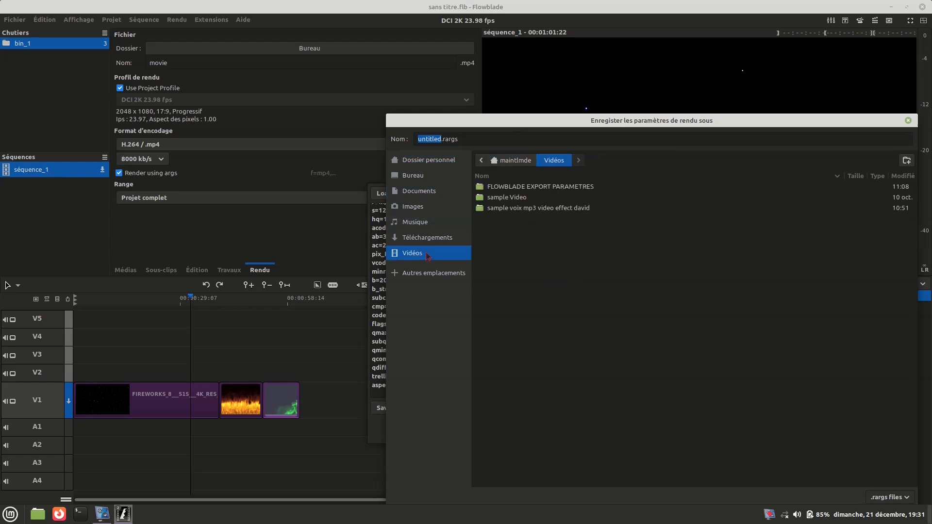
double_click(537, 189)
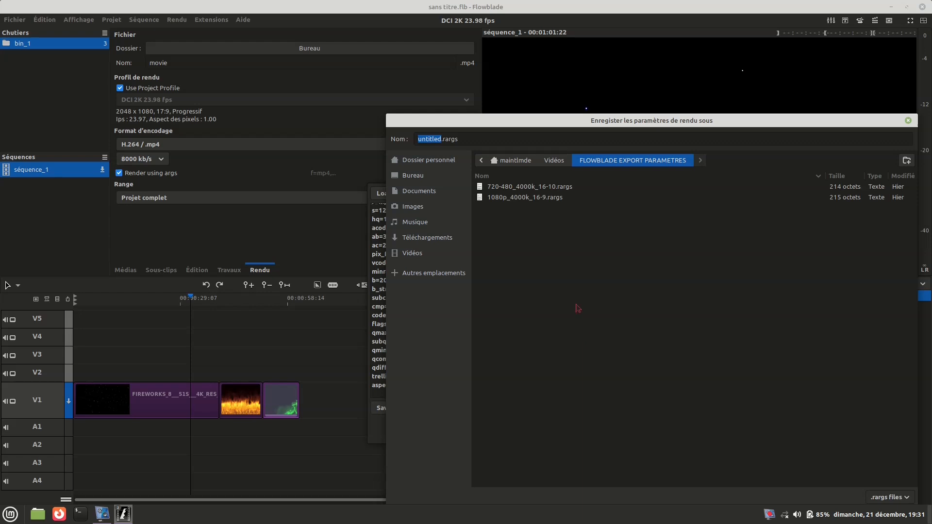
left_click_drag(544, 120, 655, 128)
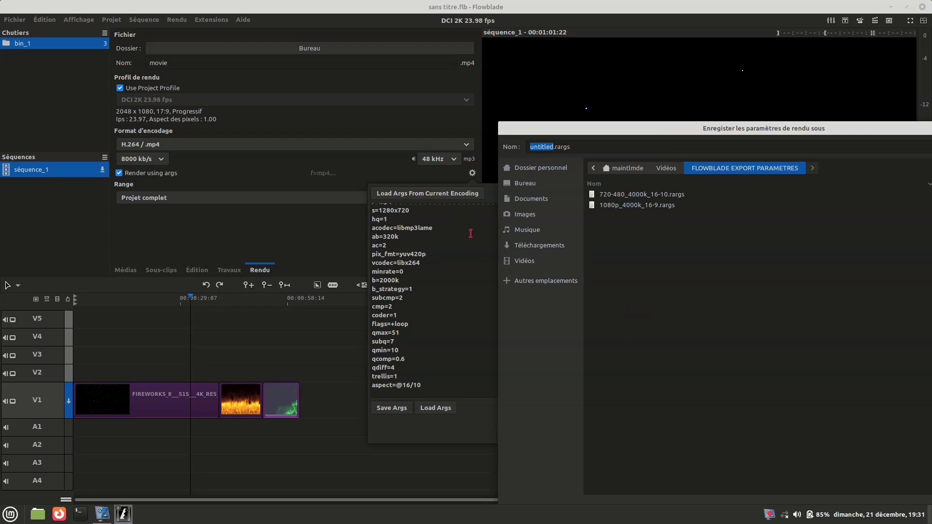
left_click_drag(560, 129, 610, 242)
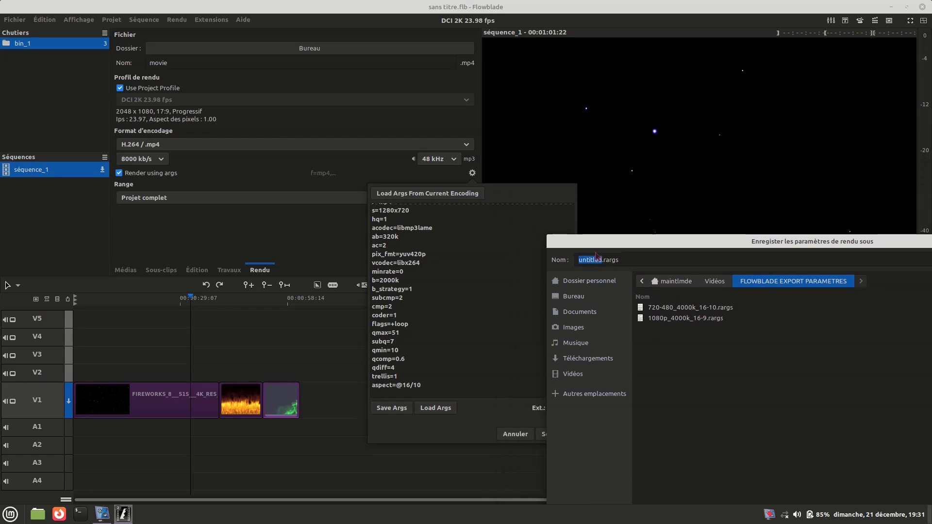
Step: Name the render args file 720p_2000k_16-10.rargs
left_click(603, 260)
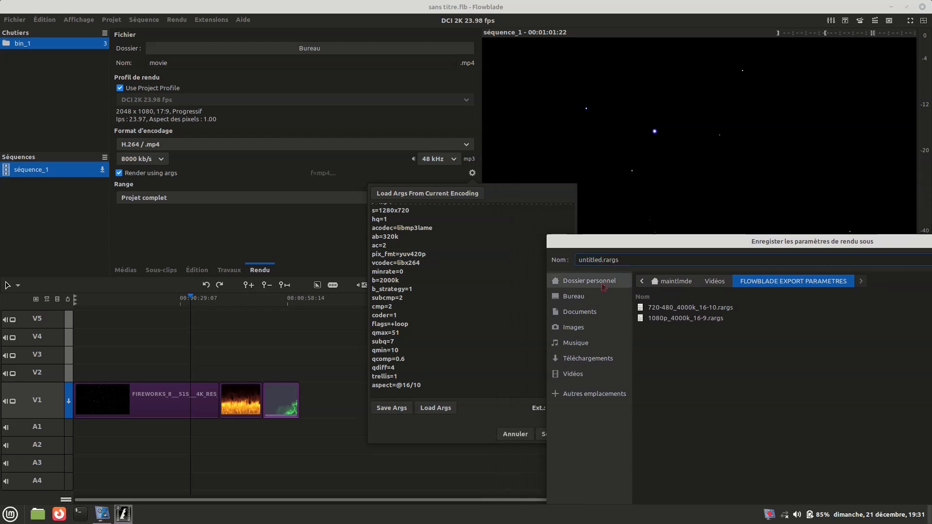
key("BackSpace")
key("BackSpace")
key("BackSpace")
key("BackSpace")
key("BackSpace")
key("BackSpace")
key("BackSpace")
key("BackSpace")
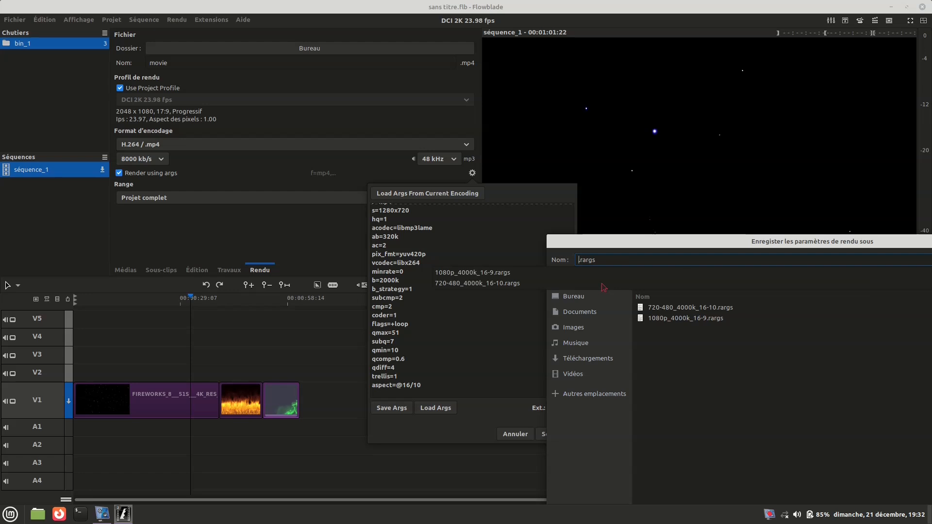
type("720")
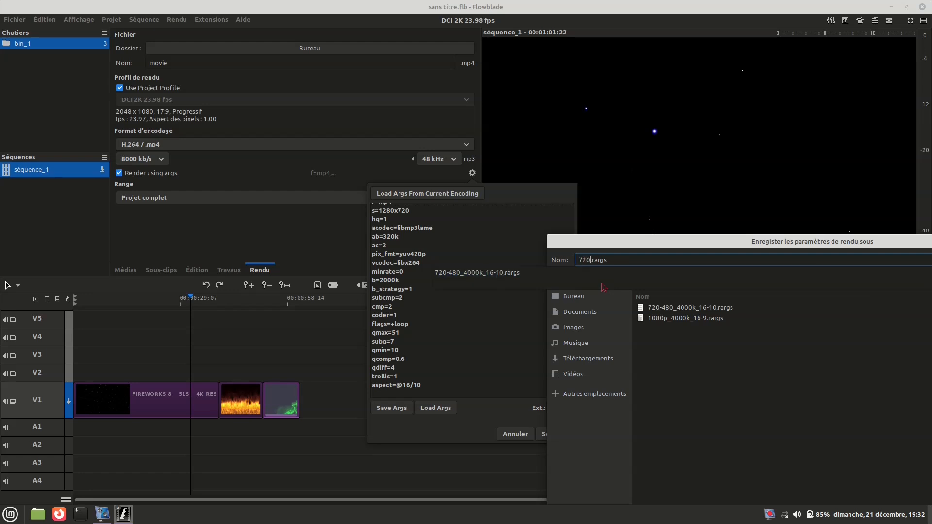
type("p")
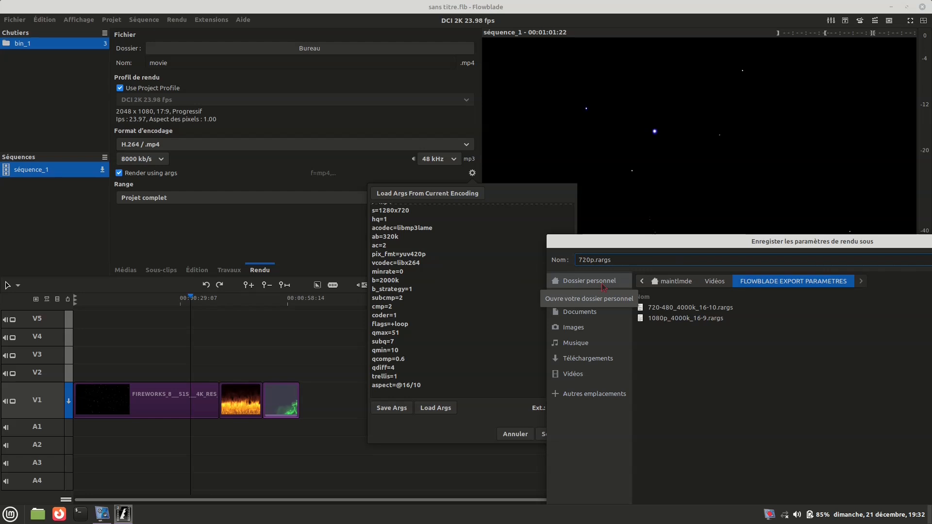
type("_")
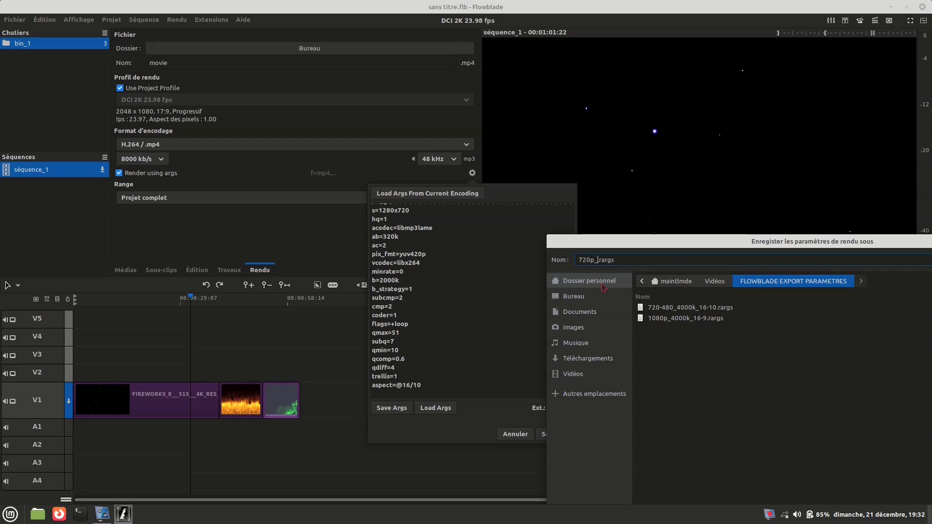
type("2000k_")
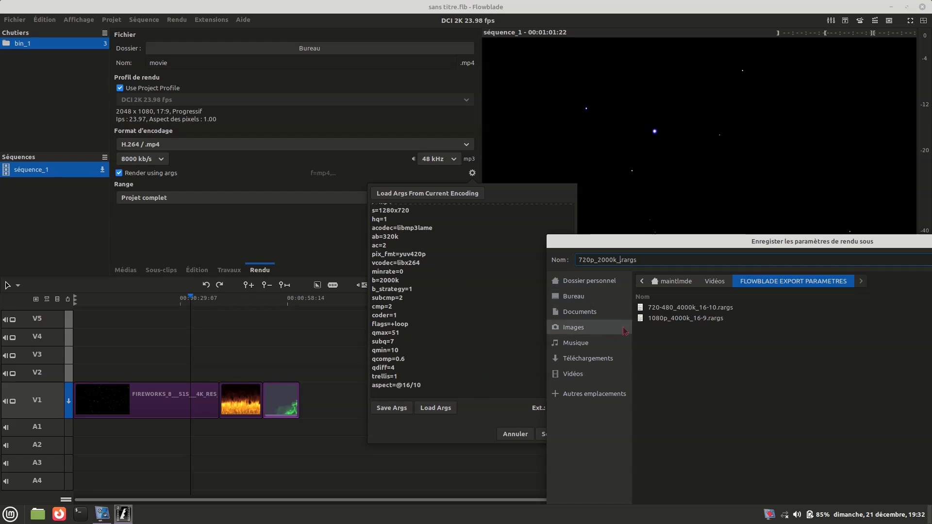
type("16-10")
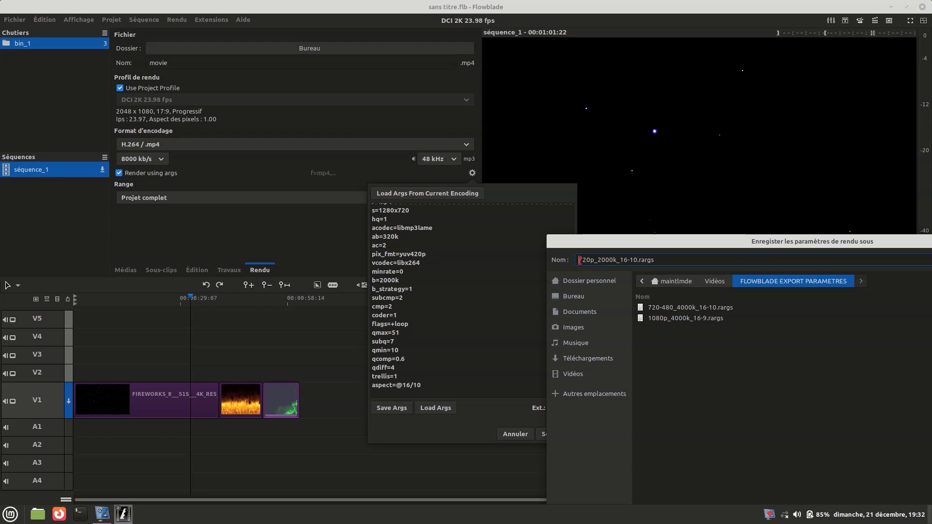
Step: Prefix the file name with mp4- and save the args as mp4-720p_2000k_16-10.rargs
type("mp")
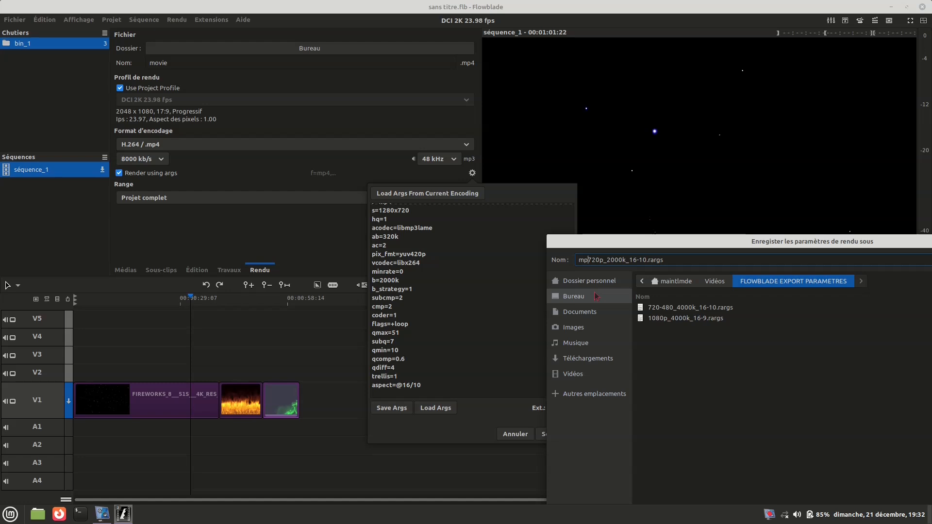
type("4-")
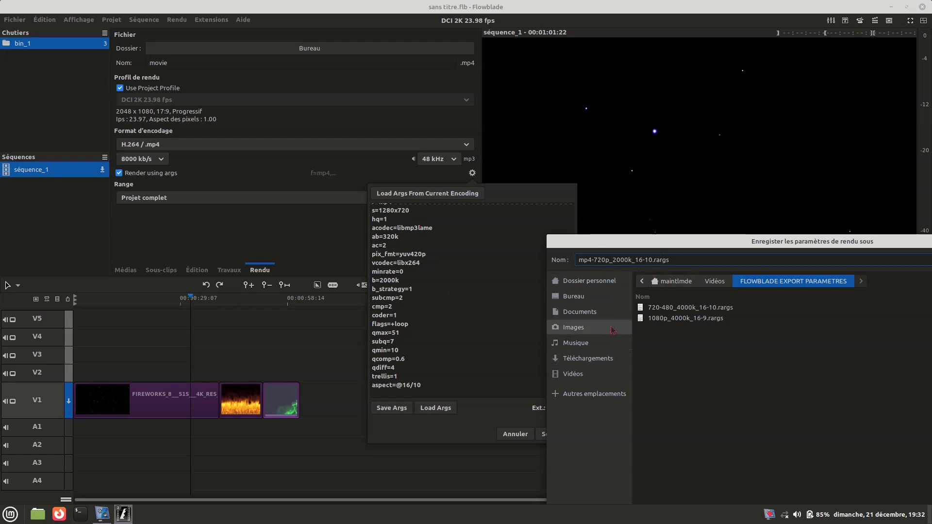
left_click_drag(725, 241, 479, 62)
left_click(807, 458)
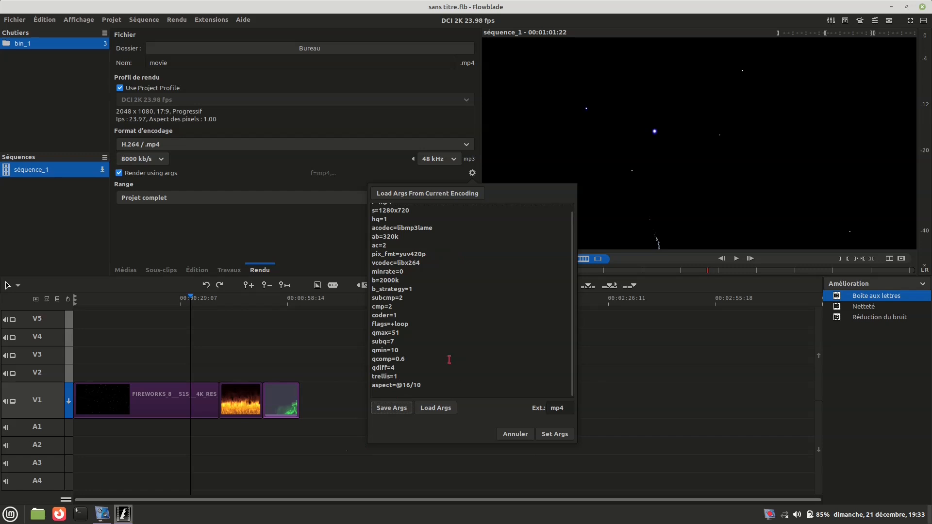
Step: Apply the edited render args to the current render
scroll(567, 298, "up", 1)
scroll(568, 298, "down", 1)
left_click(558, 438)
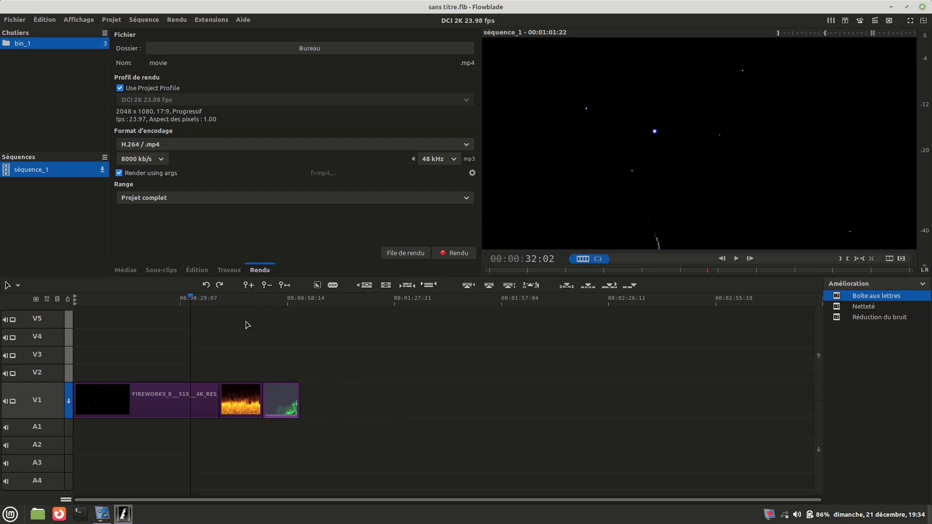
Step: Reopen the render args to review the applied arguments, and close them without changes
left_click(472, 173)
scroll(466, 291, "up", 1)
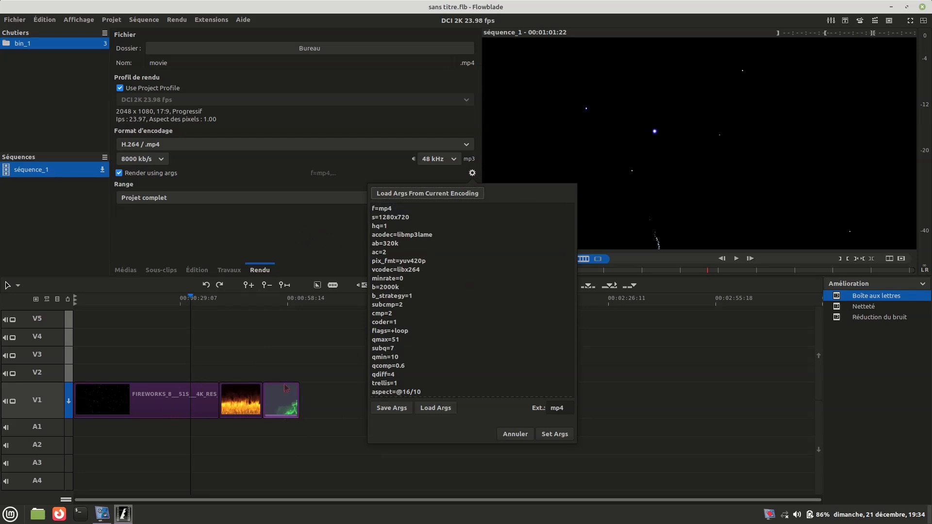
left_click(272, 234)
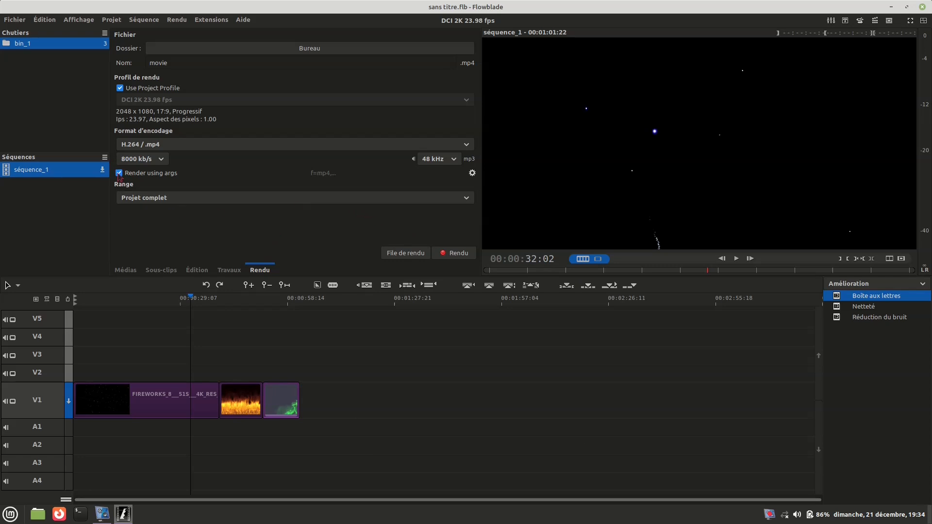
Step: Load the saved args file 1080p_4000k_16-9.rargs from Vidéos/FLOWBLADE EXPORT PARAMETRES into the render args
left_click(473, 174)
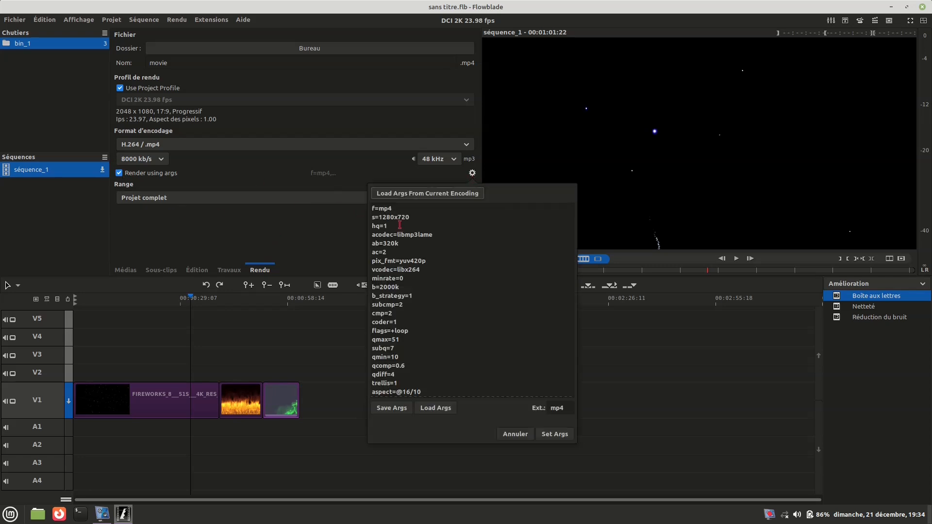
left_click(435, 408)
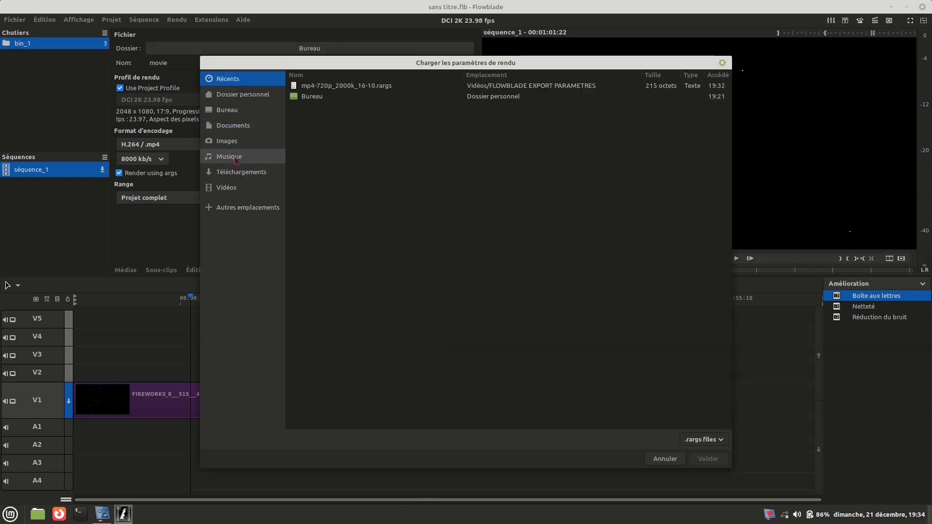
left_click(227, 188)
double_click(369, 106)
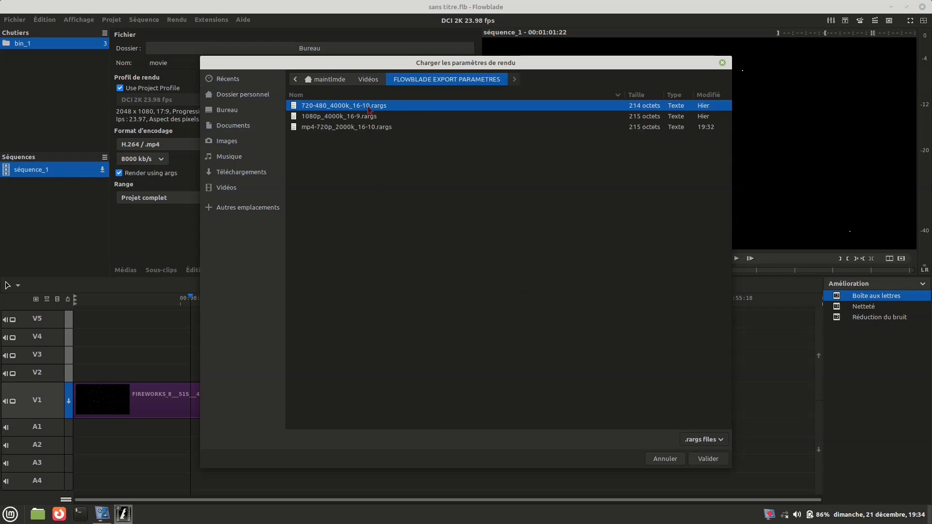
left_click(363, 118)
left_click(708, 459)
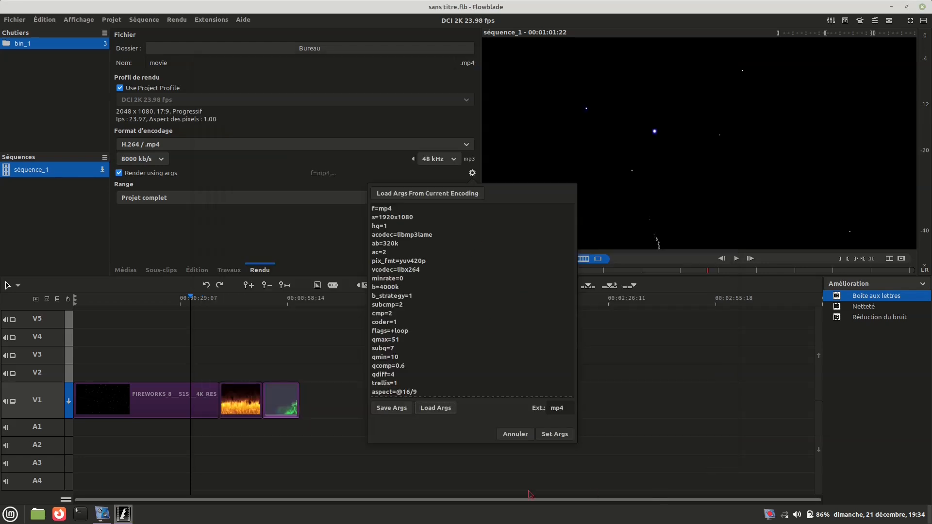
Step: Check the size, aspect and video bitrate of the loaded args and apply them to the render
left_click_drag(379, 217, 415, 218)
scroll(537, 263, "down", 1)
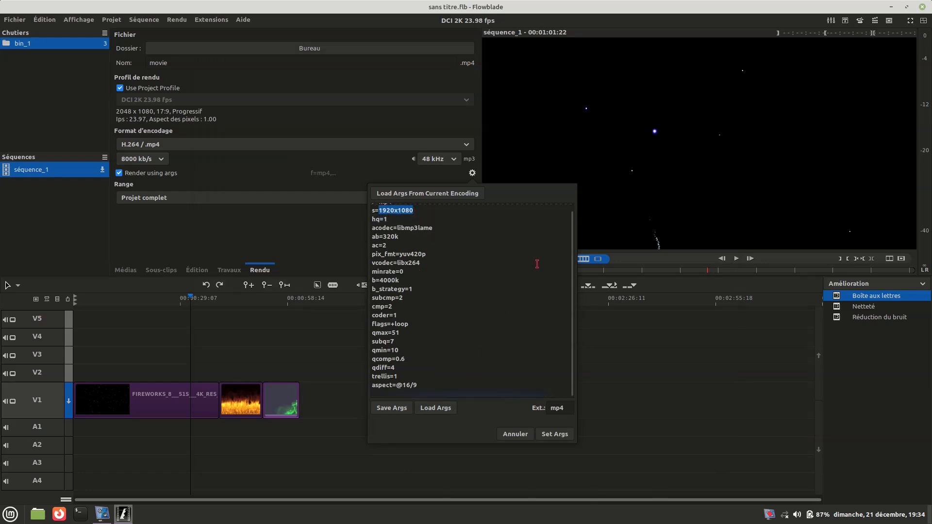
left_click_drag(407, 385, 418, 386)
scroll(483, 315, "up", 1)
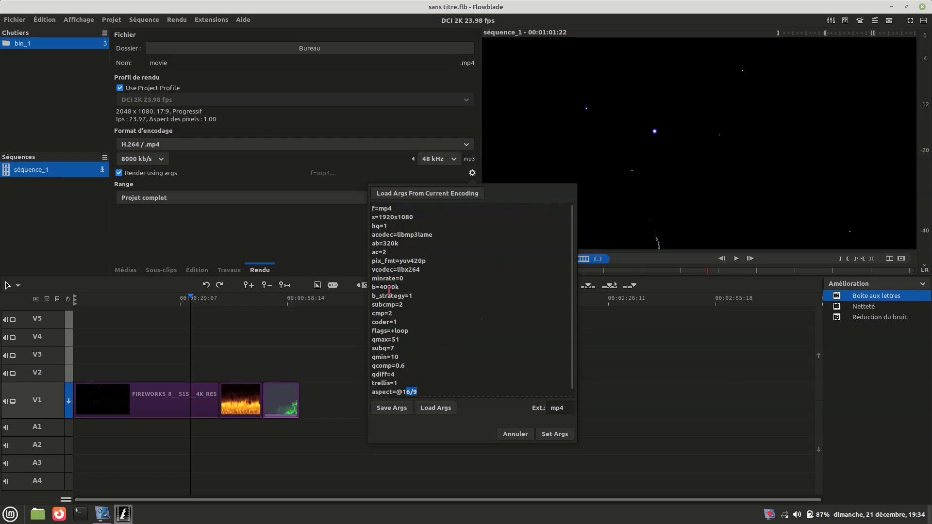
left_click_drag(379, 287, 412, 290)
left_click(558, 436)
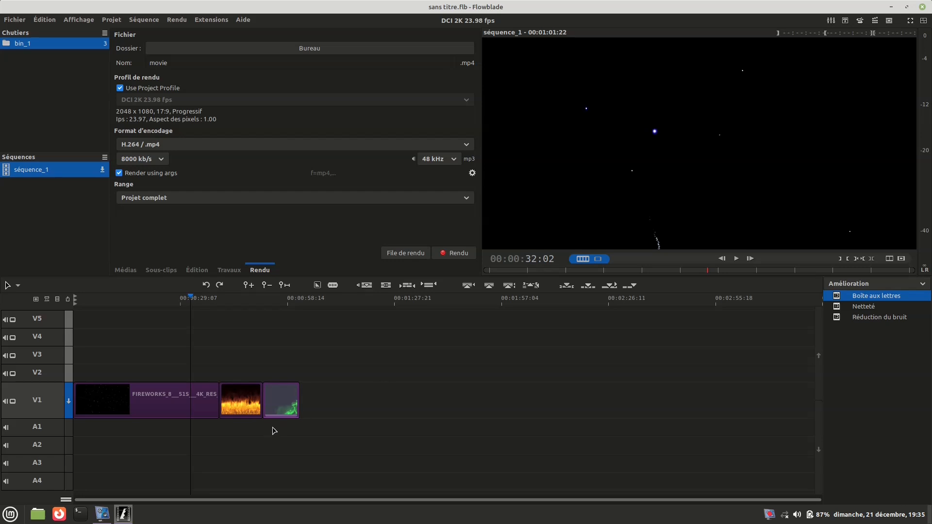
left_click(283, 402)
left_click(199, 406)
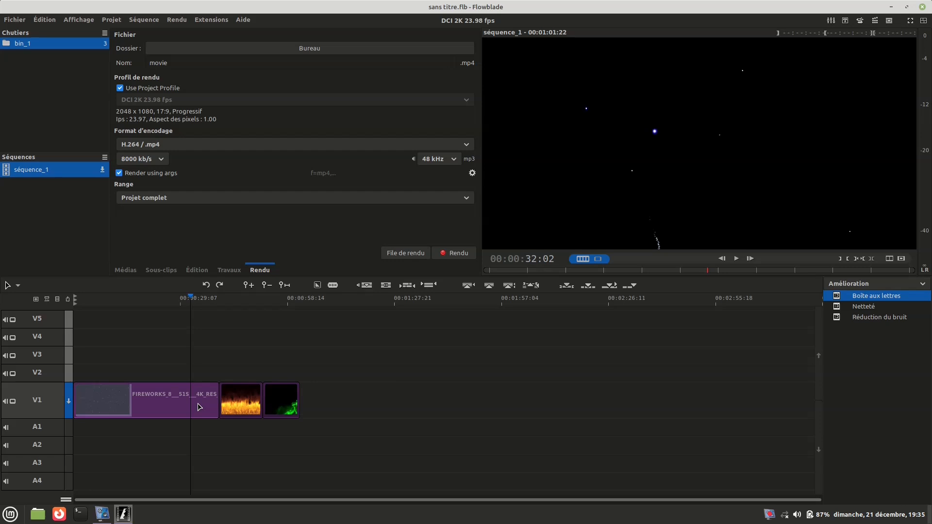
left_click(228, 410)
left_click(280, 406)
left_click(255, 416)
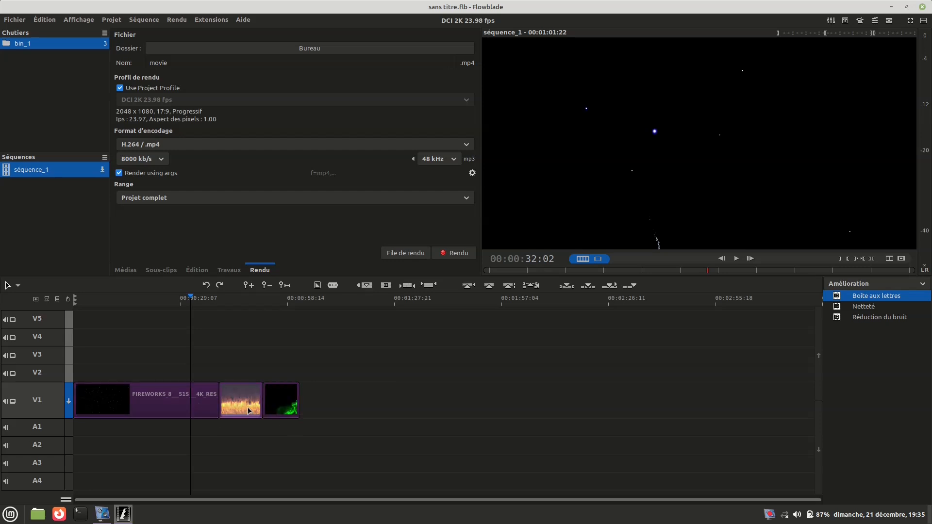
left_click(161, 407)
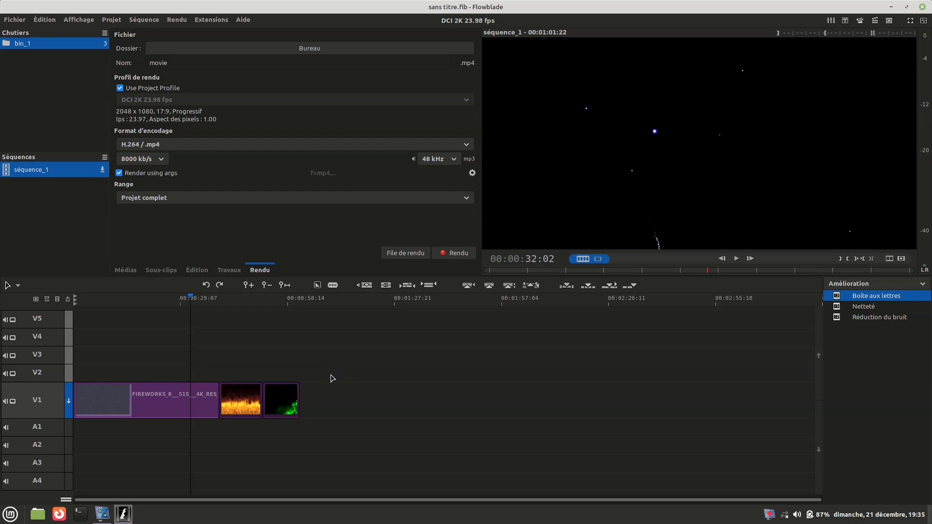
left_click(127, 271)
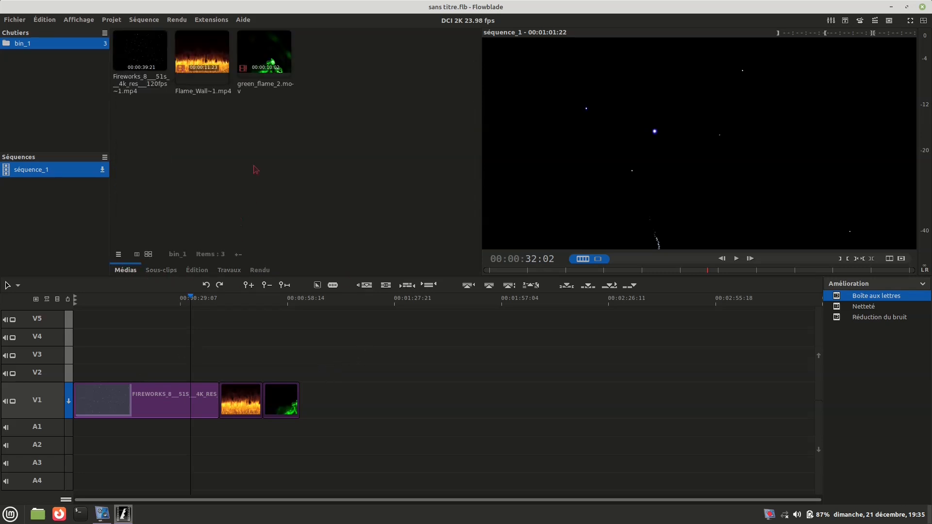
right_click(289, 397)
key("Escape")
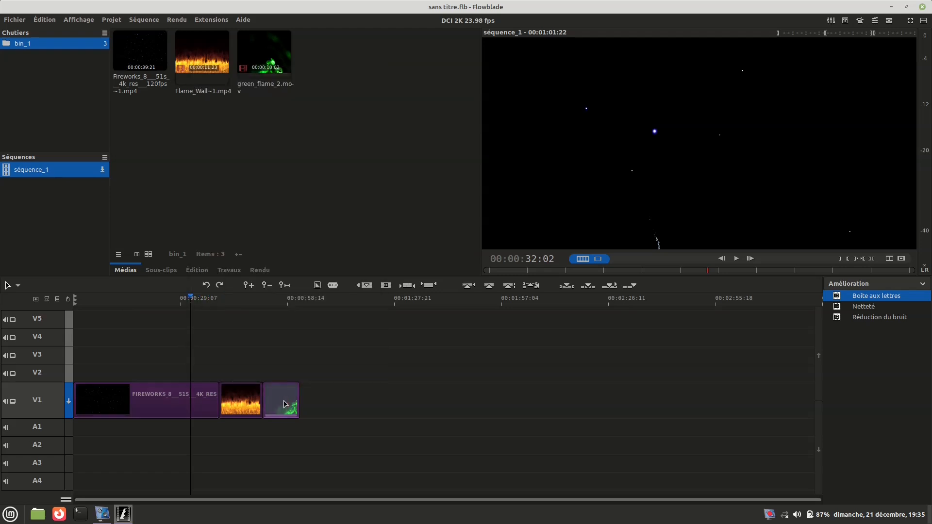
Step: Delete the green flame clip from the end of track V1
right_click(284, 404)
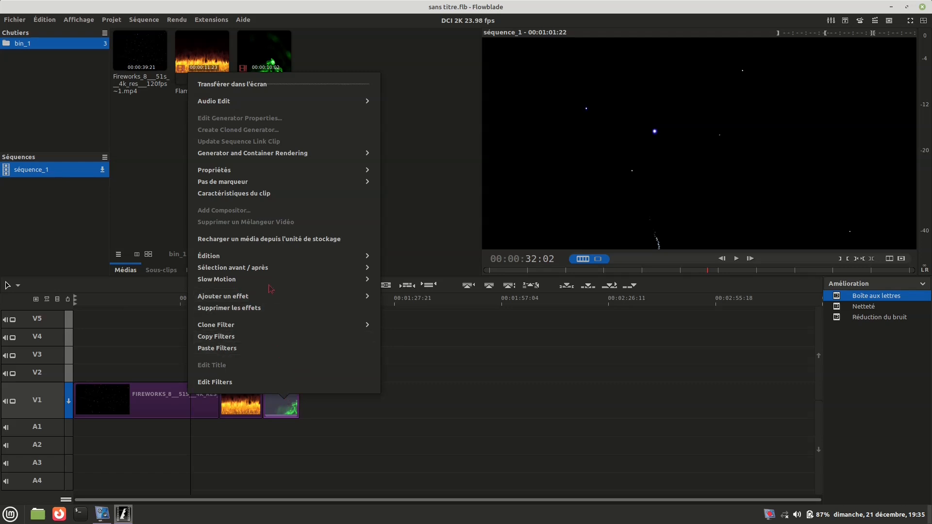
left_click(349, 258)
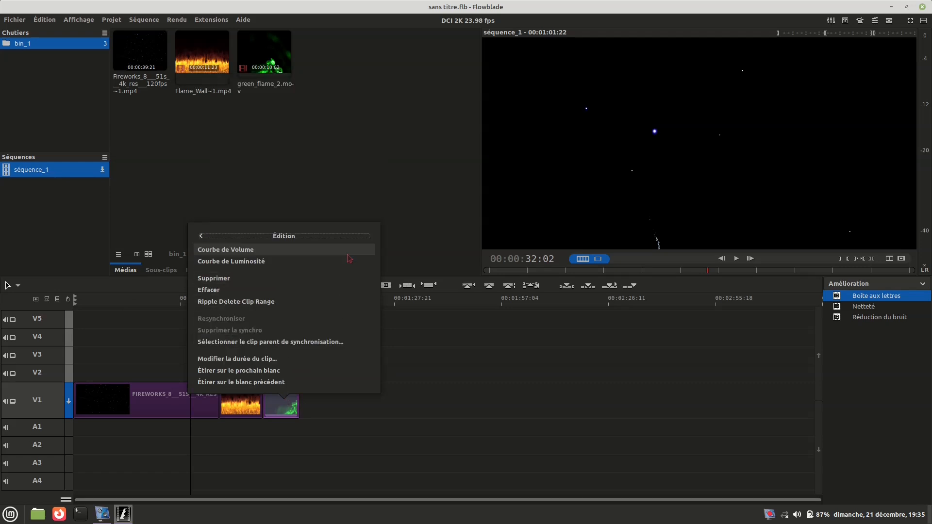
left_click(346, 278)
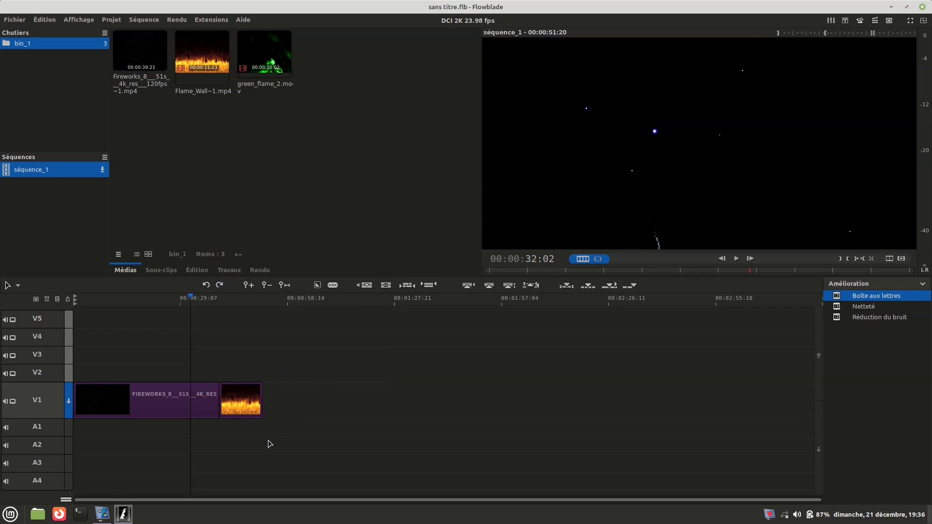
Step: Examine the filter-cloning choices and the available effect categories, including Amélioration, for the flame wall clip on V1
left_click(246, 403)
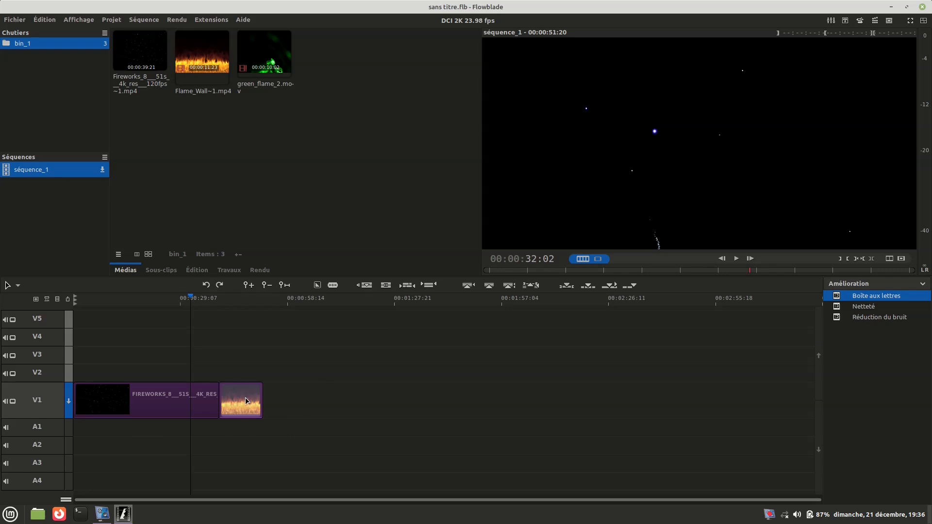
right_click(246, 401)
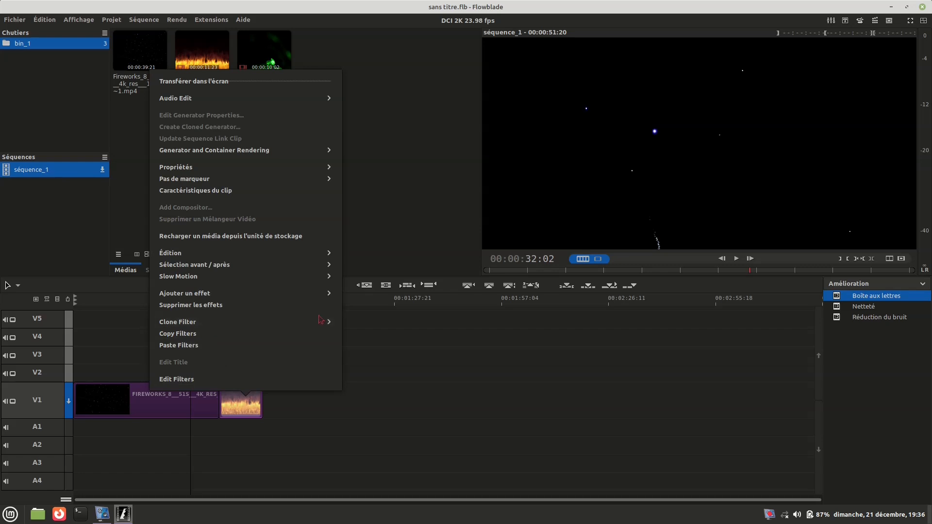
left_click(294, 326)
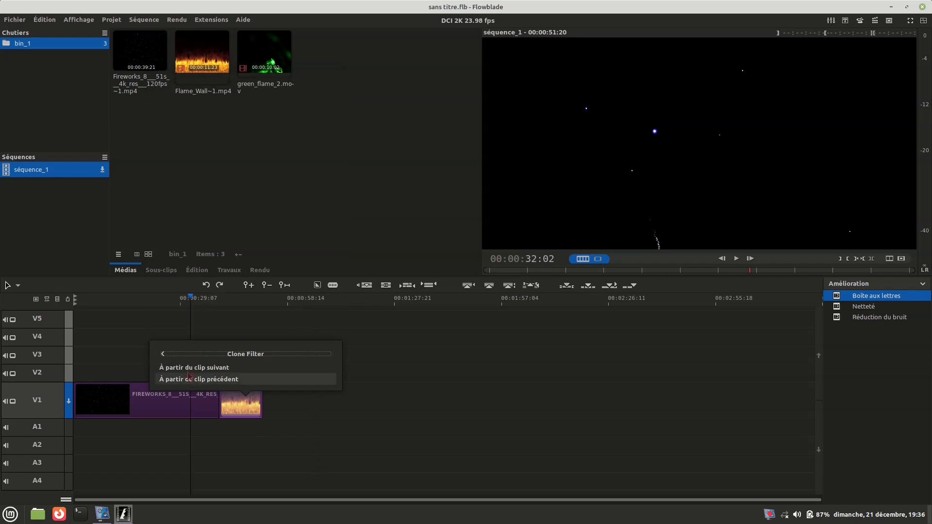
left_click(176, 354)
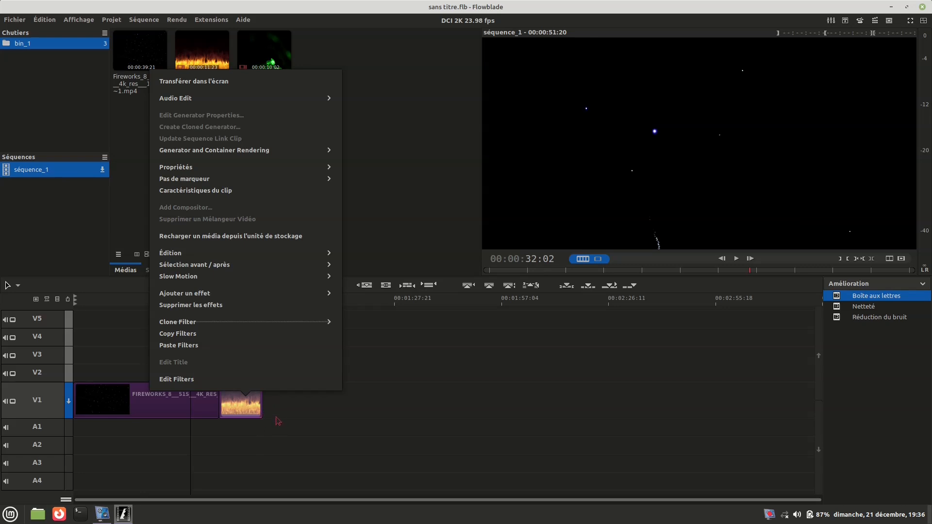
left_click(315, 293)
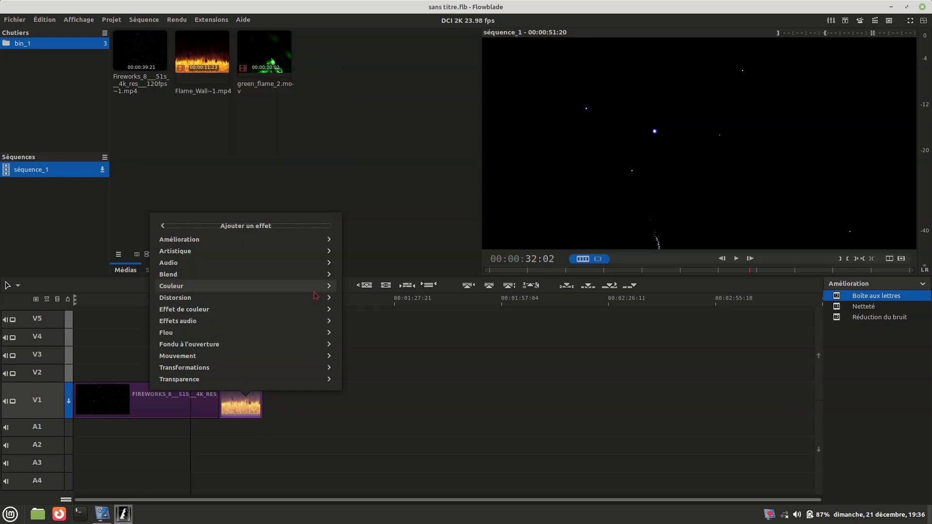
left_click(311, 239)
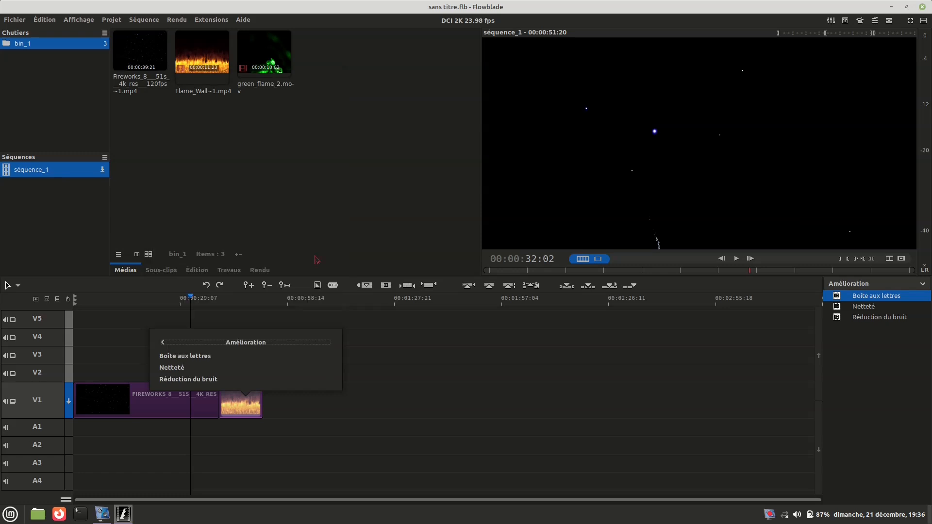
left_click(163, 342)
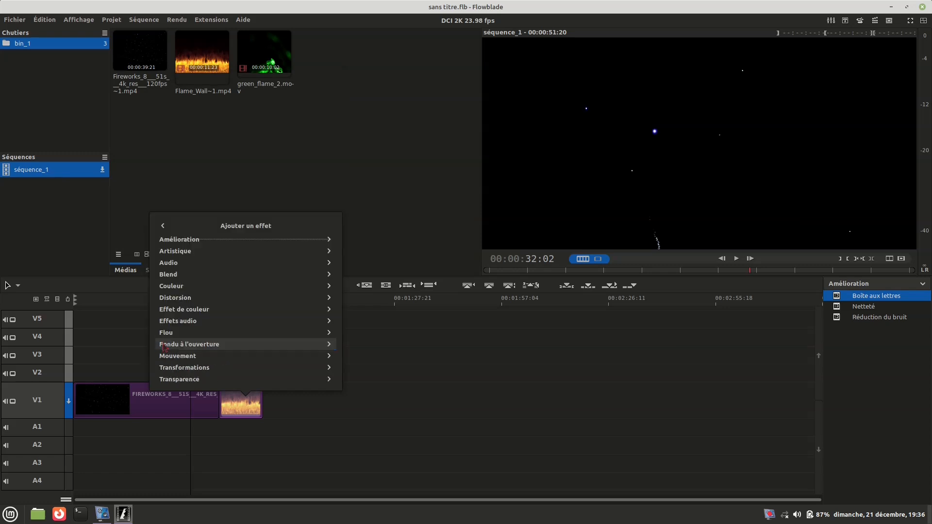
left_click(164, 226)
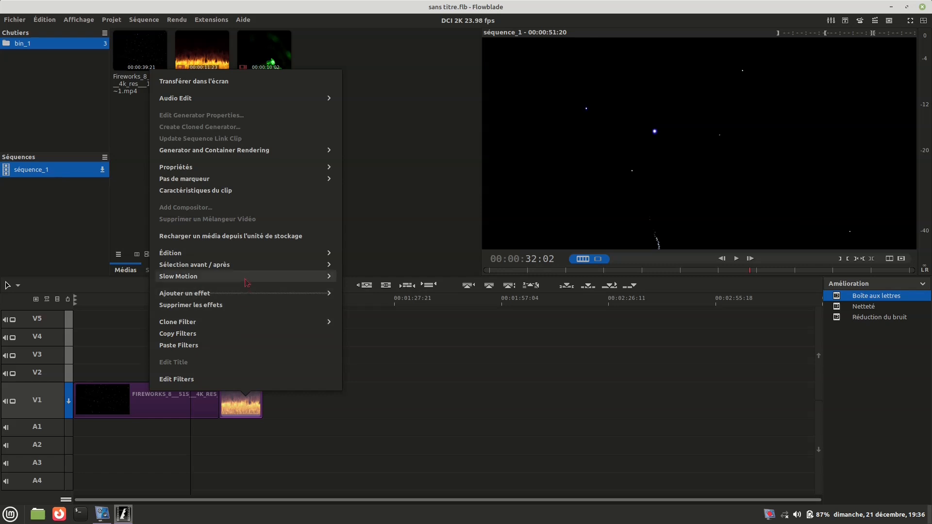
left_click(443, 375)
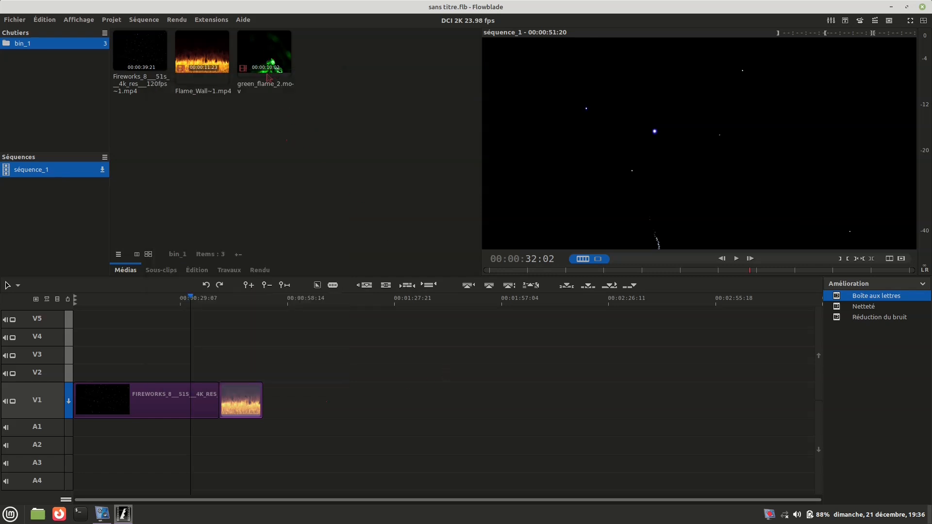
Step: Place green_flame_2.mov on track V2 above the fireworks clip, starting at about 00:00:16:14, and set the playhead just before it
left_click_drag(263, 55, 139, 371)
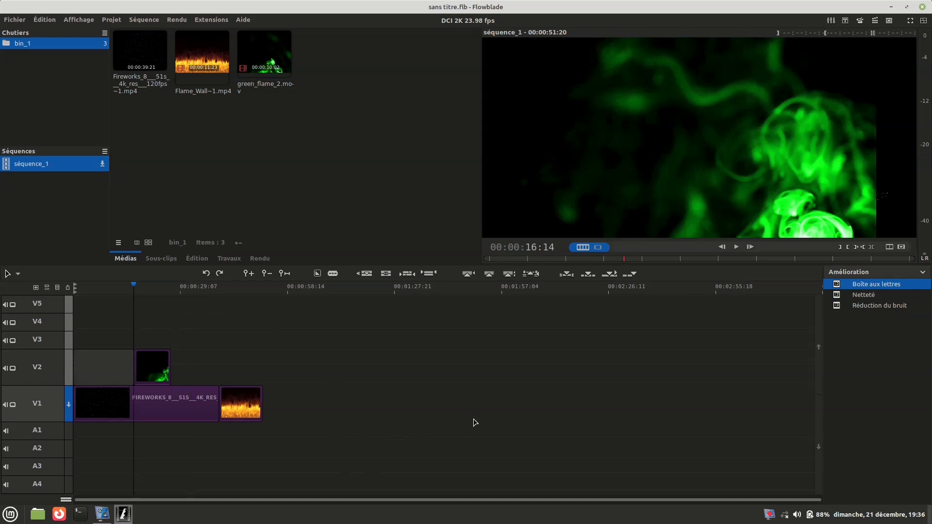
scroll(401, 410, "up", 3)
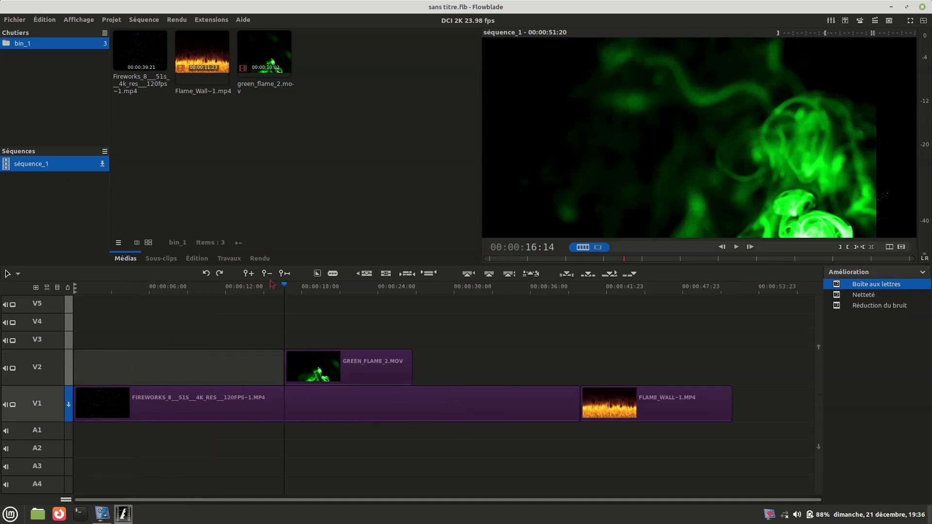
mouse_move(286, 289)
left_mouse_down()
mouse_move(331, 290)
mouse_move(273, 291)
mouse_move(318, 298)
mouse_move(270, 291)
left_mouse_up()
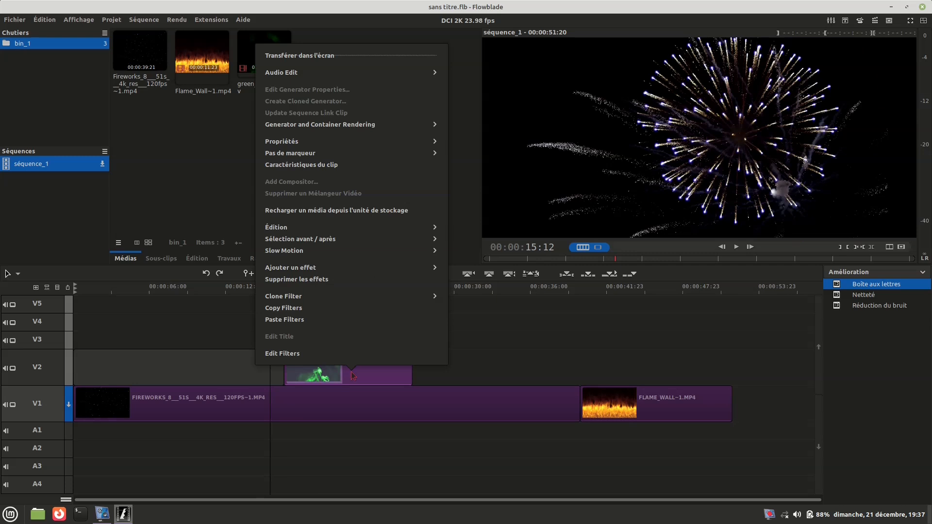
Step: Add the Taille et Position effect from Transformations to the green flame clip on V2
left_click(315, 228)
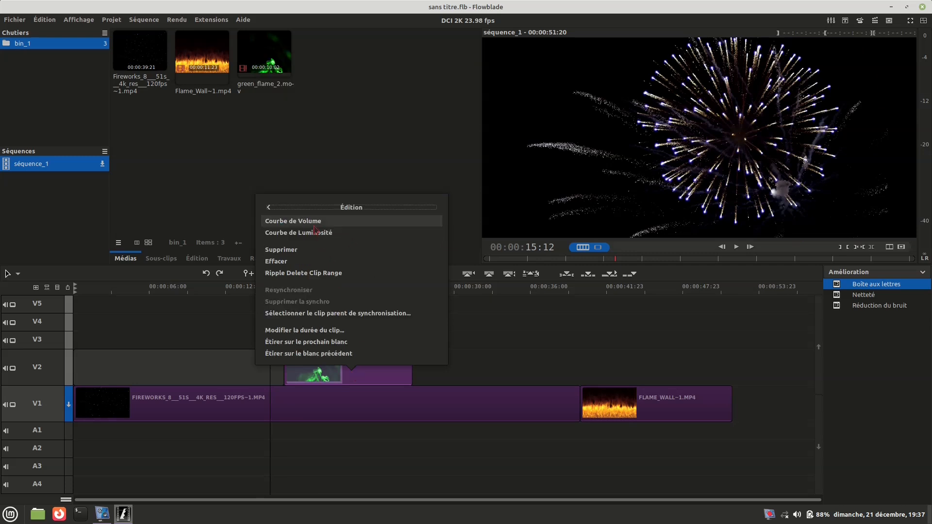
left_click(269, 208)
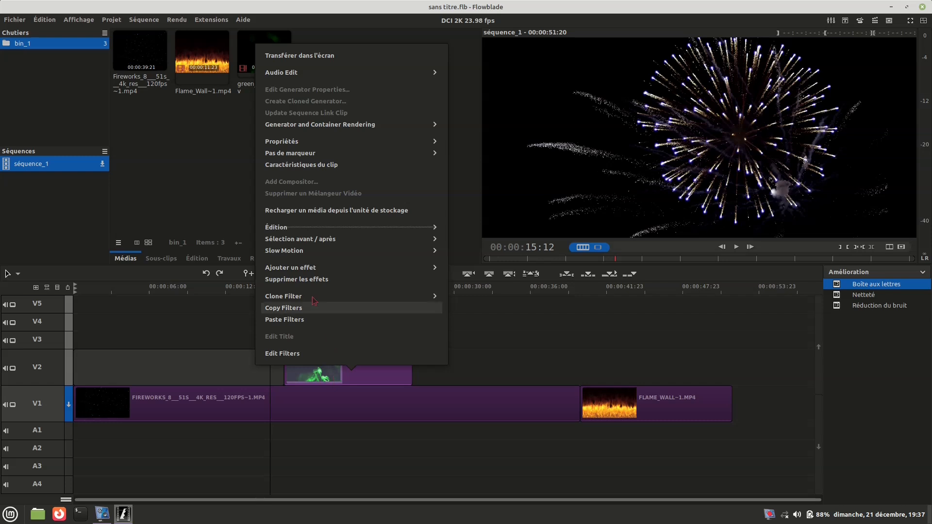
left_click(311, 268)
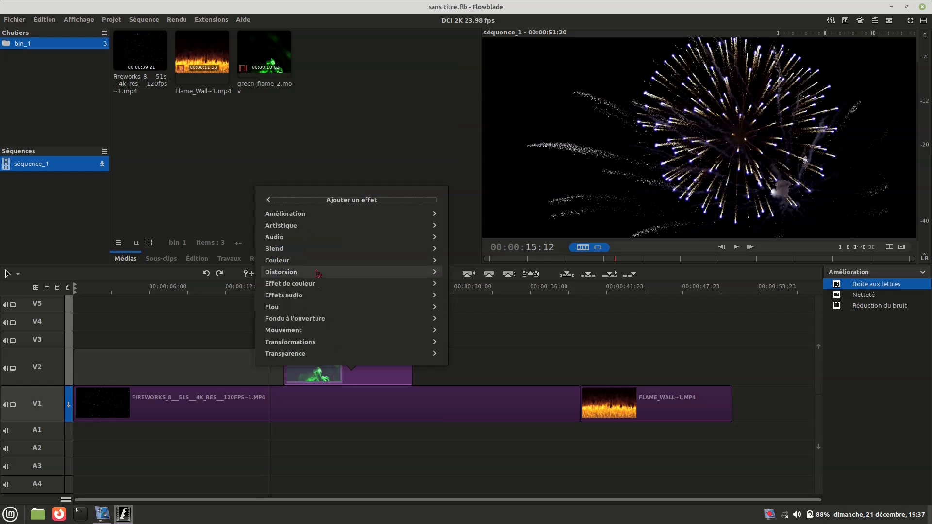
left_click(311, 342)
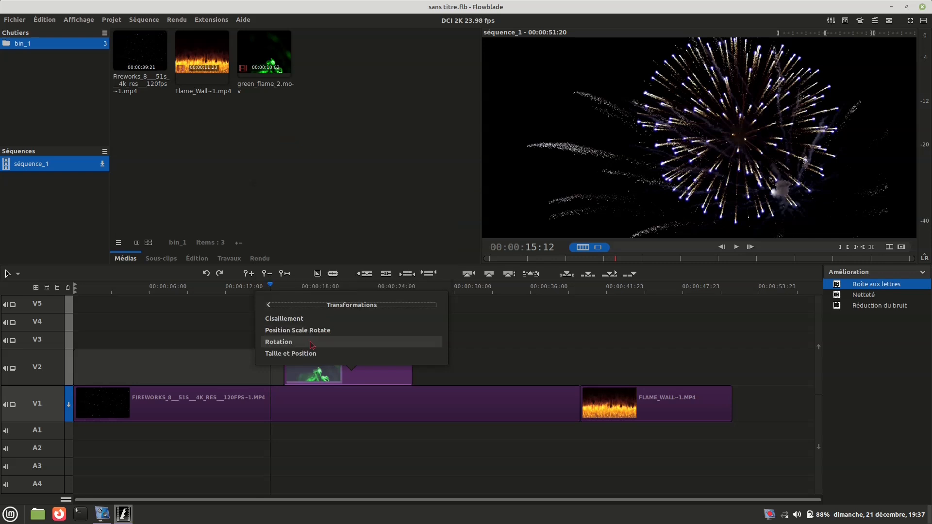
left_click(305, 354)
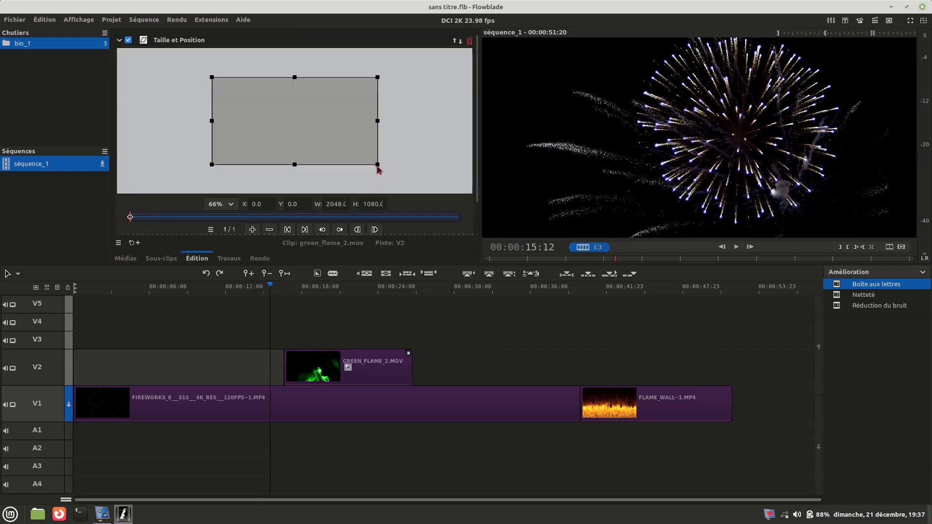
Step: Shrink the green flame overlay to about 266 × 140 at X 869, Y 840, and preview it over the fireworks
left_click_drag(378, 165, 300, 159)
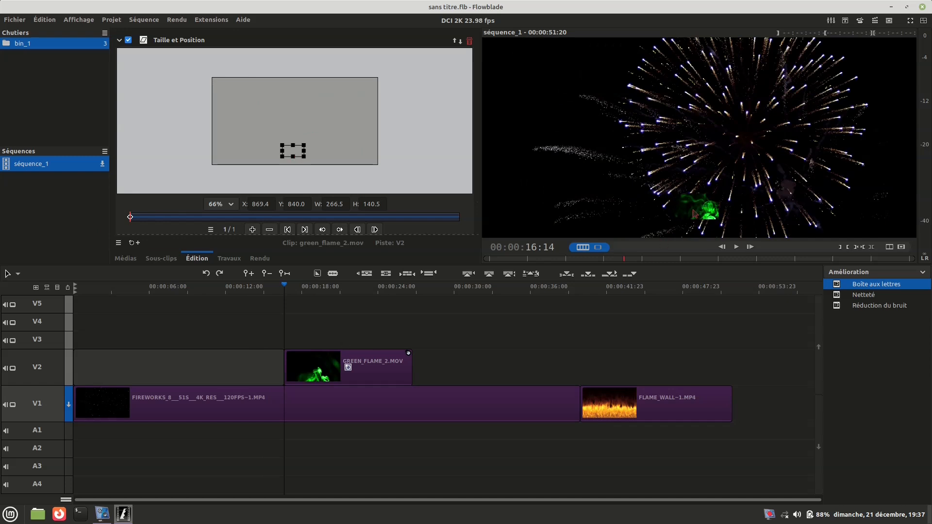
left_click_drag(286, 289, 271, 289)
key("space")
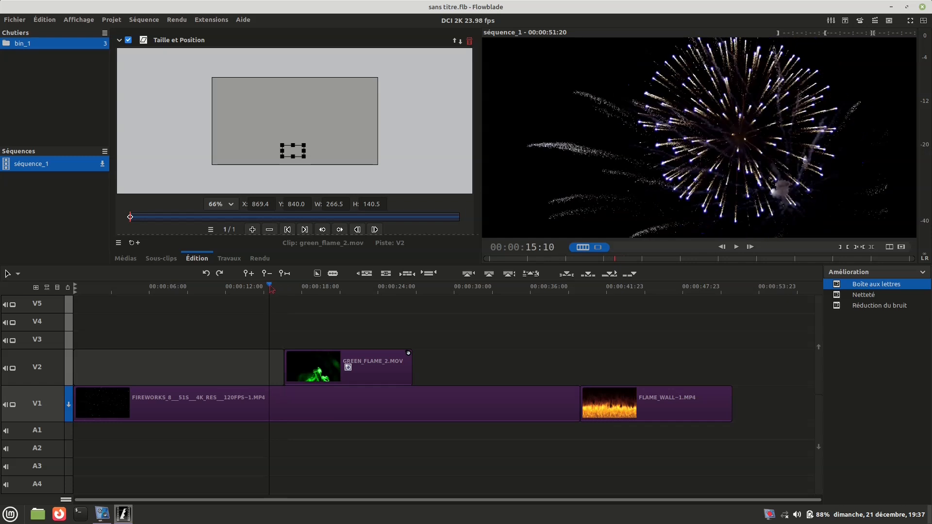
left_click_drag(281, 292, 262, 293)
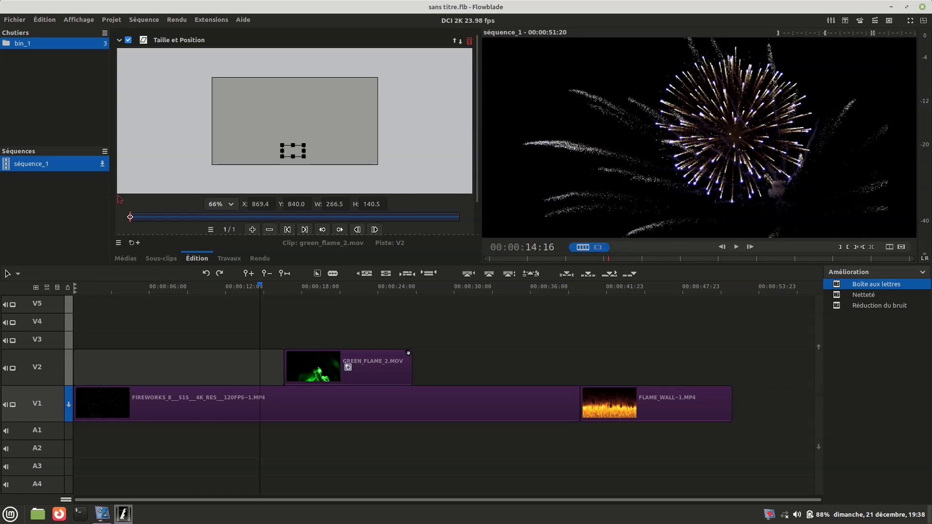
Step: Move the green flame overlay to the frame's lower-right corner at about X 1645, Y 885, and preview it at 00:00:17:23
left_click_drag(301, 151, 403, 174)
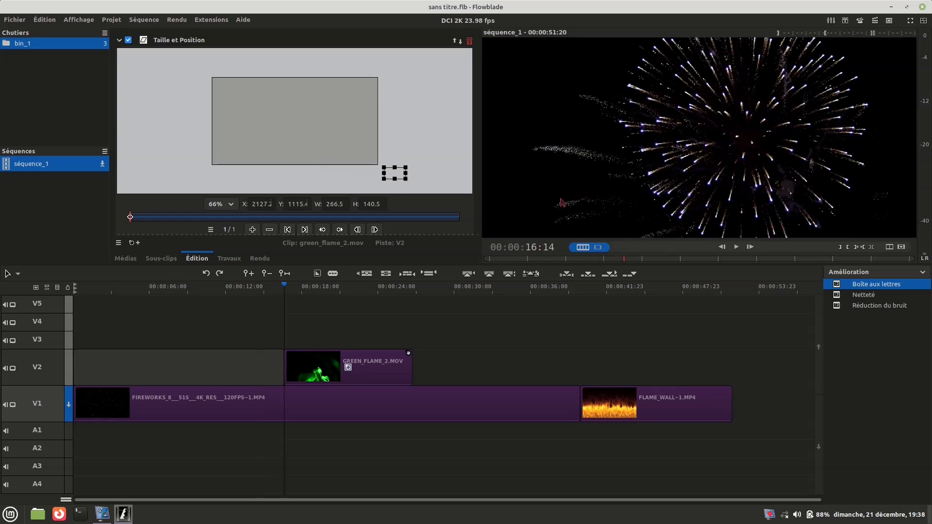
left_click_drag(395, 176, 355, 158)
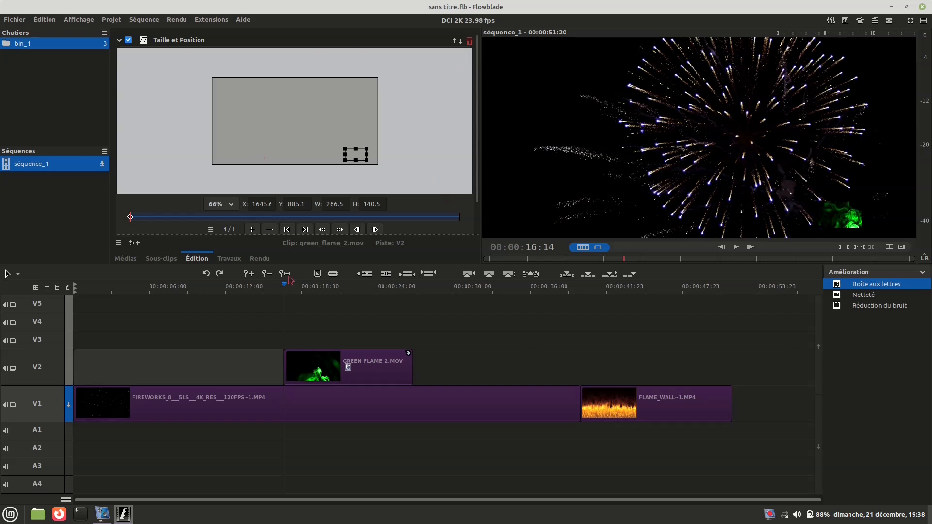
left_click(302, 291)
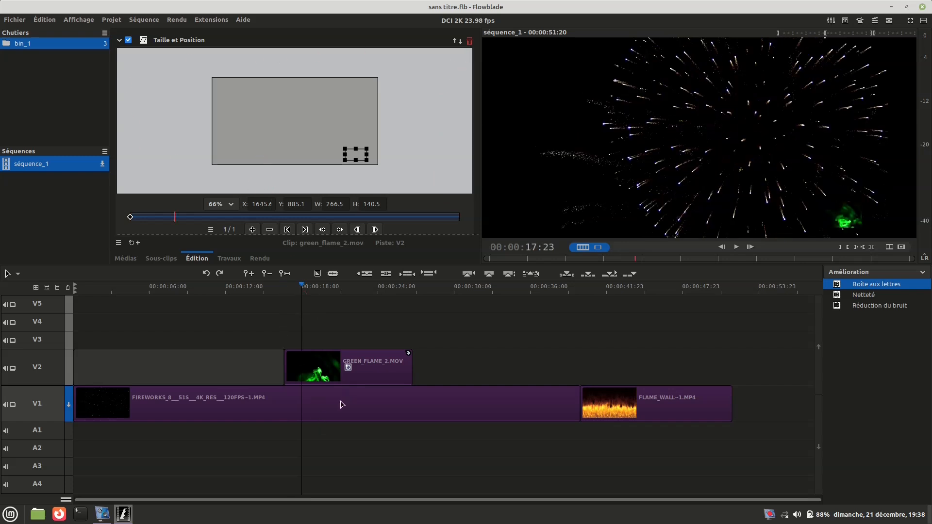
Step: Trim the end of the green flame clip on V2 back to just before 00:00:19:20
left_click(246, 371)
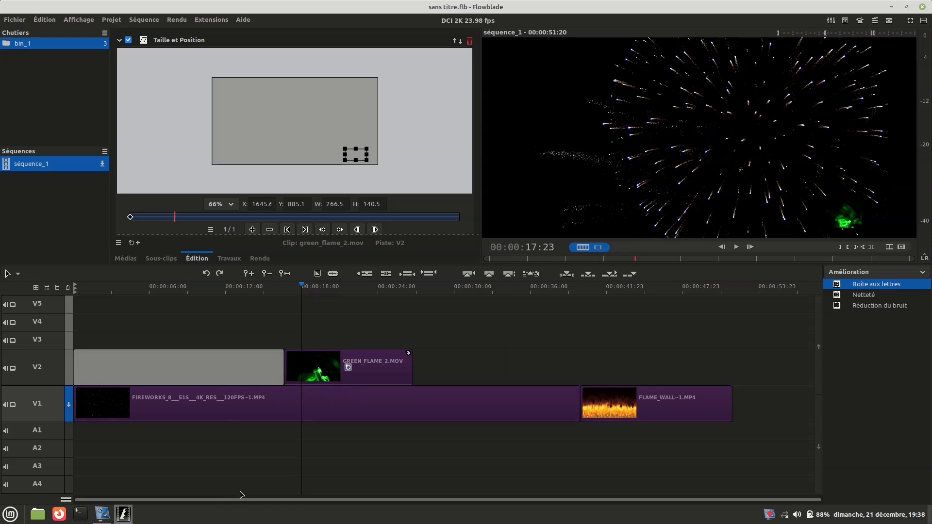
left_click(351, 372)
left_click(274, 371)
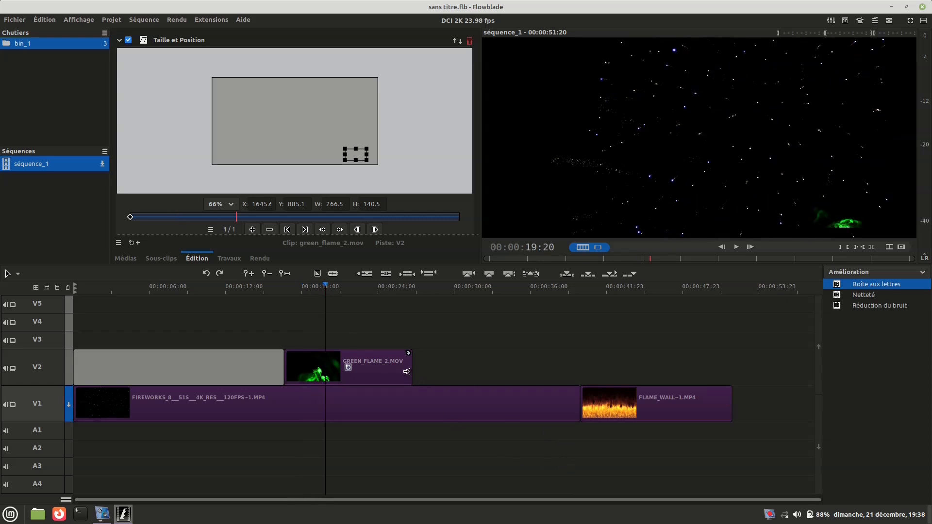
left_click_drag(412, 374, 318, 374)
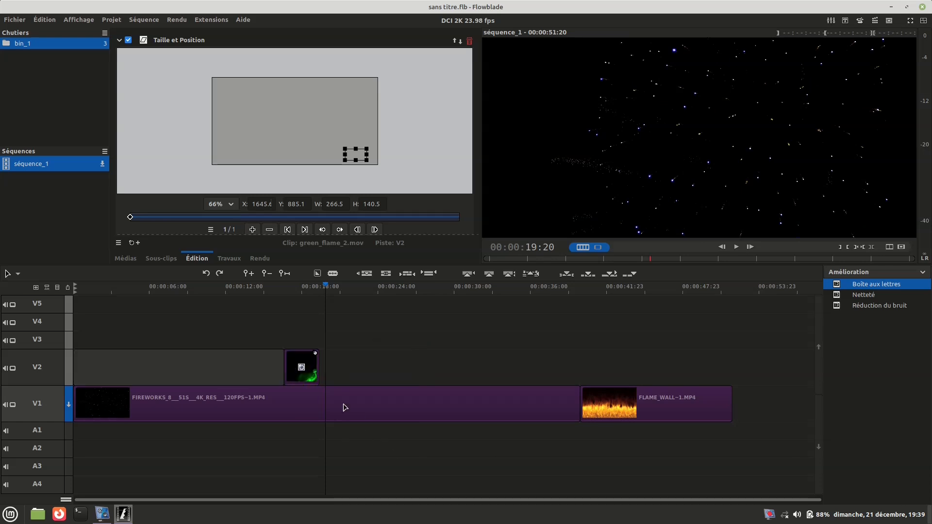
Step: Copy the shortened green flame clip on V2
left_click(302, 366)
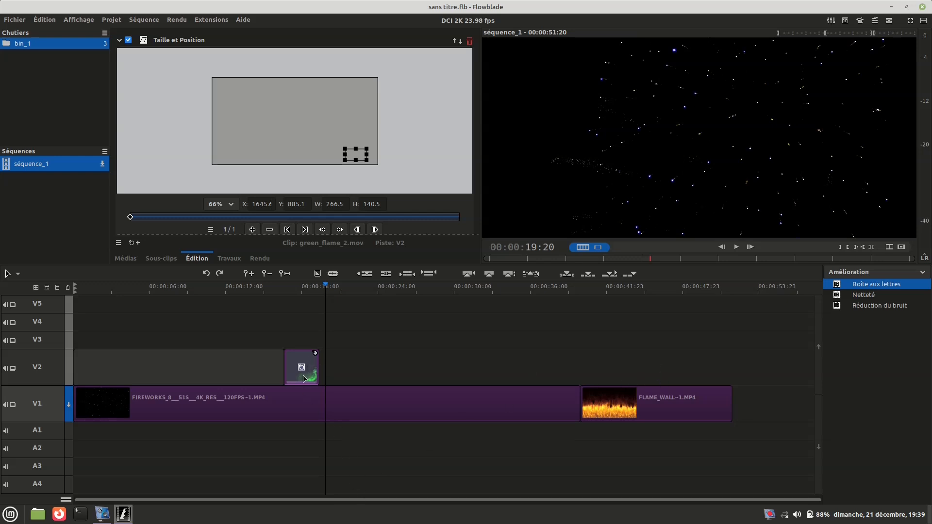
left_click(308, 359)
left_click(309, 362)
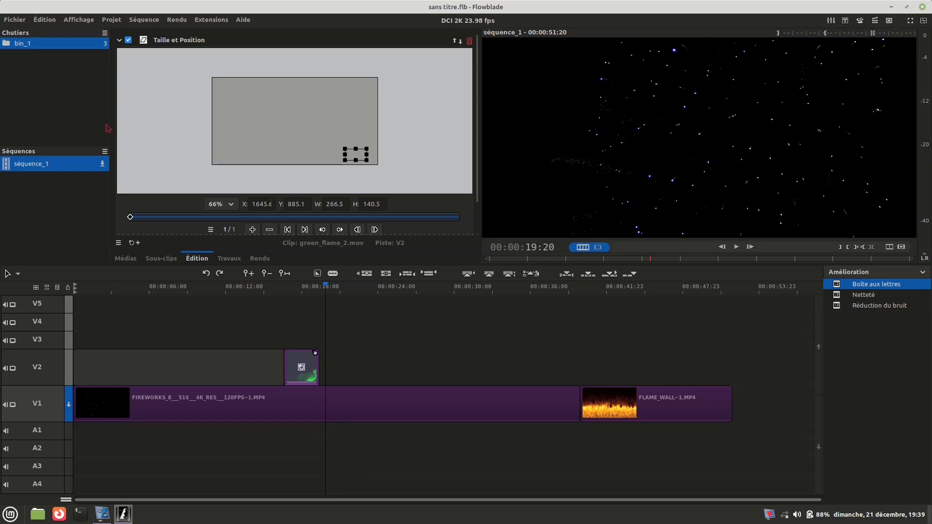
left_click(45, 20)
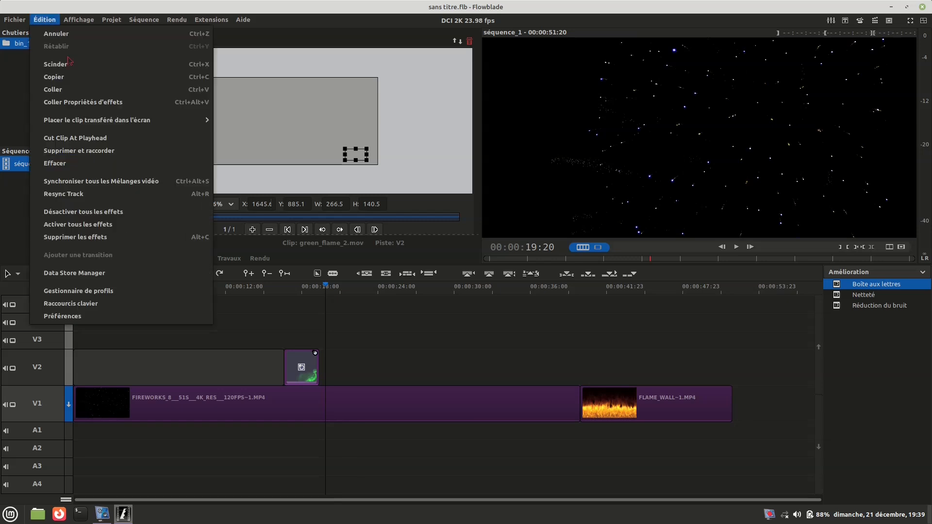
left_click(73, 78)
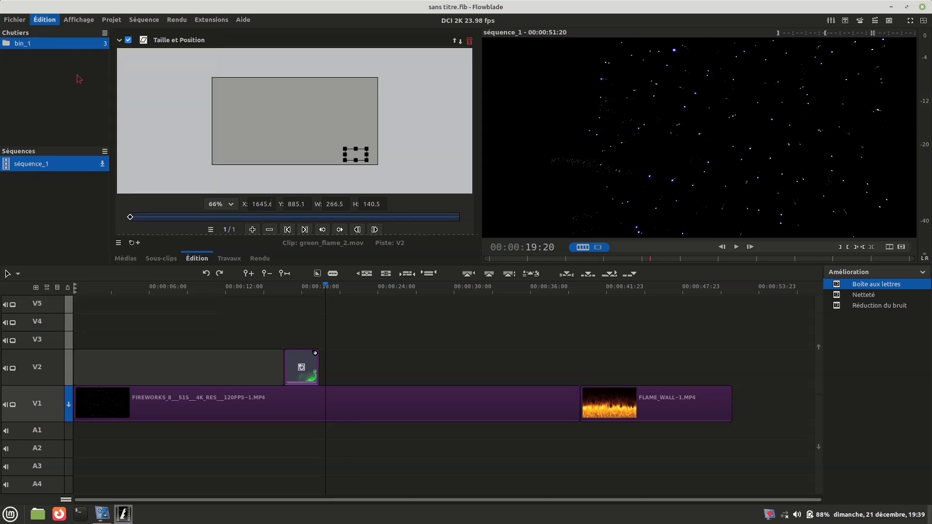
right_click(304, 364)
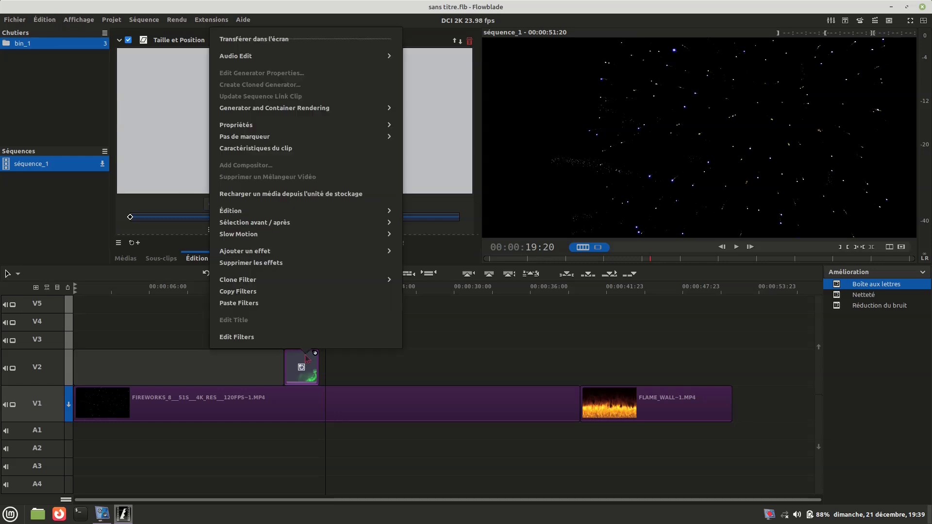
left_click(294, 211)
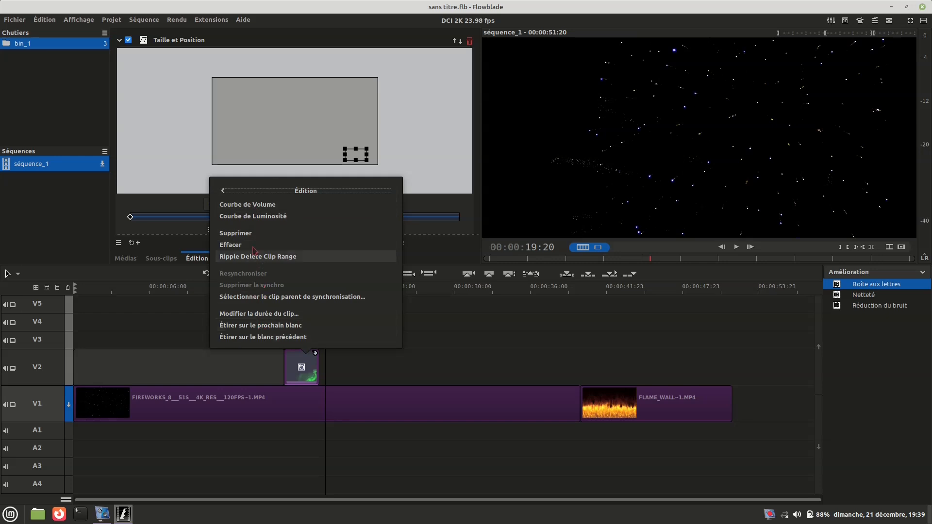
left_click(224, 193)
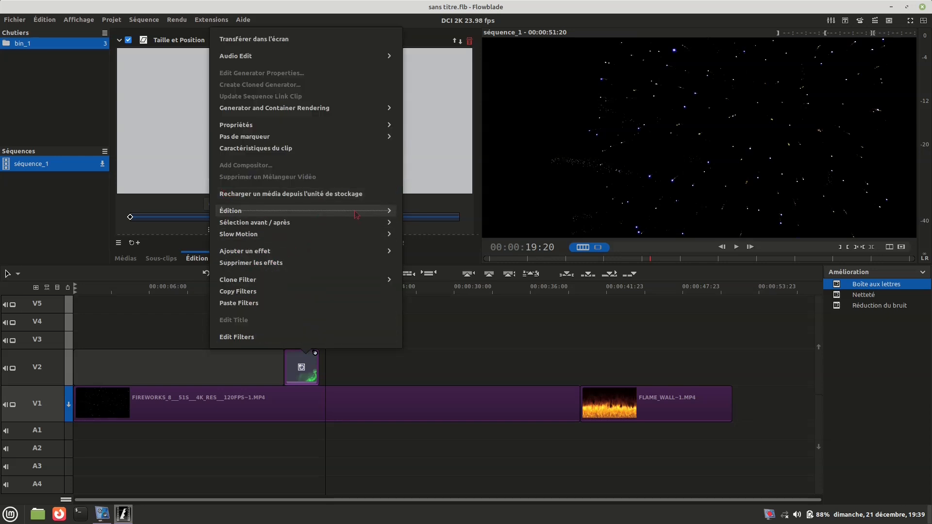
Step: Select the green flame clip on V2 and copy it again
left_click(295, 364)
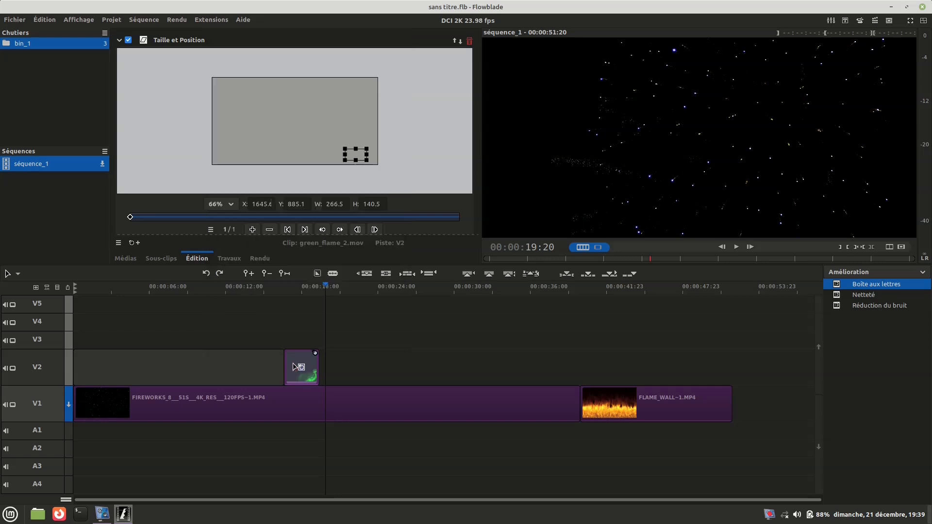
left_click(49, 22)
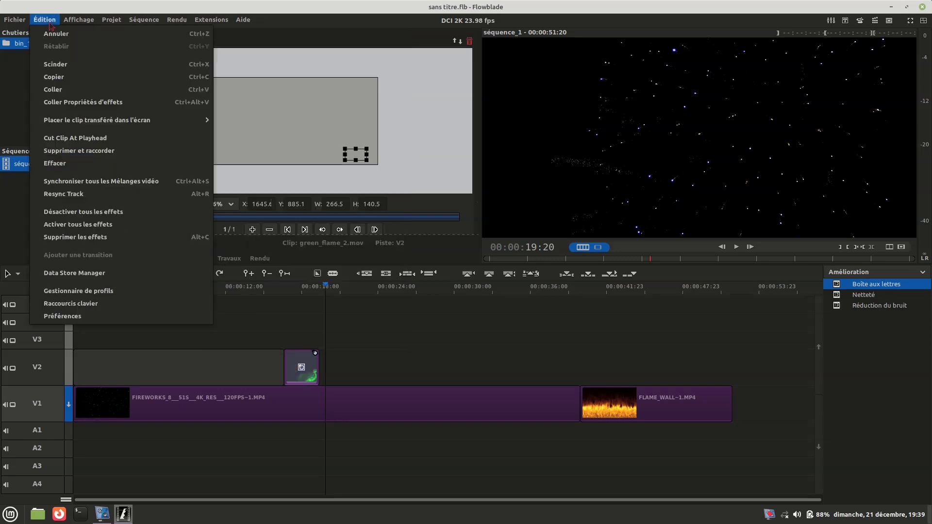
left_click(69, 76)
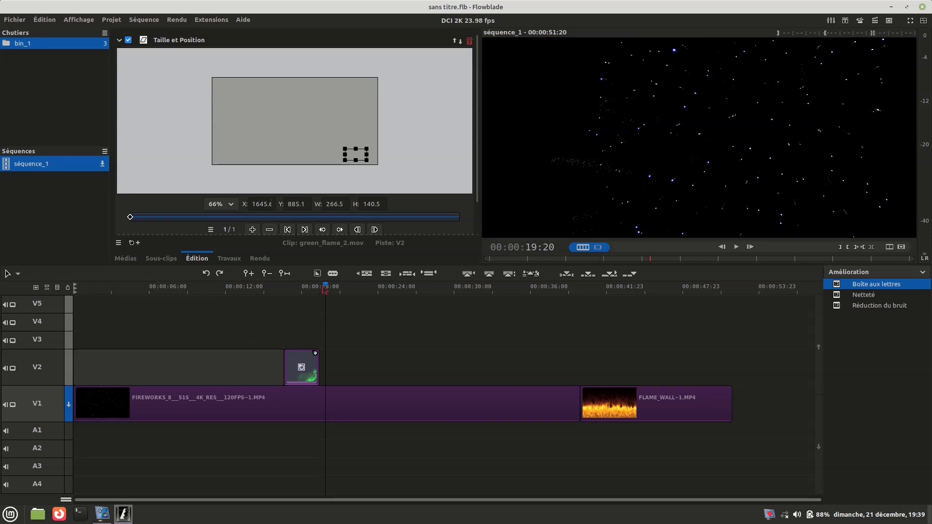
Step: Try pasting the copied green flame clip at 00:00:42:21 with V1 as the target track, and undo the paste
left_click_drag(359, 295, 620, 323)
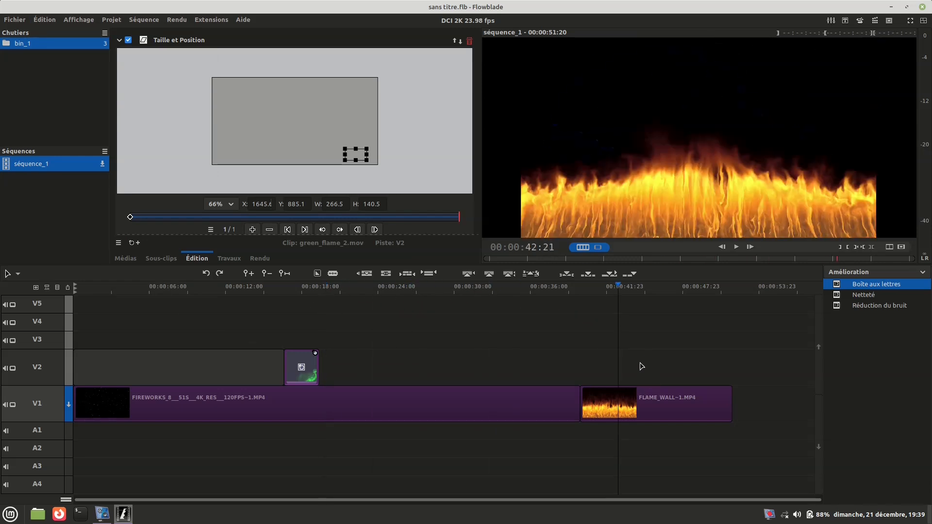
left_click(48, 20)
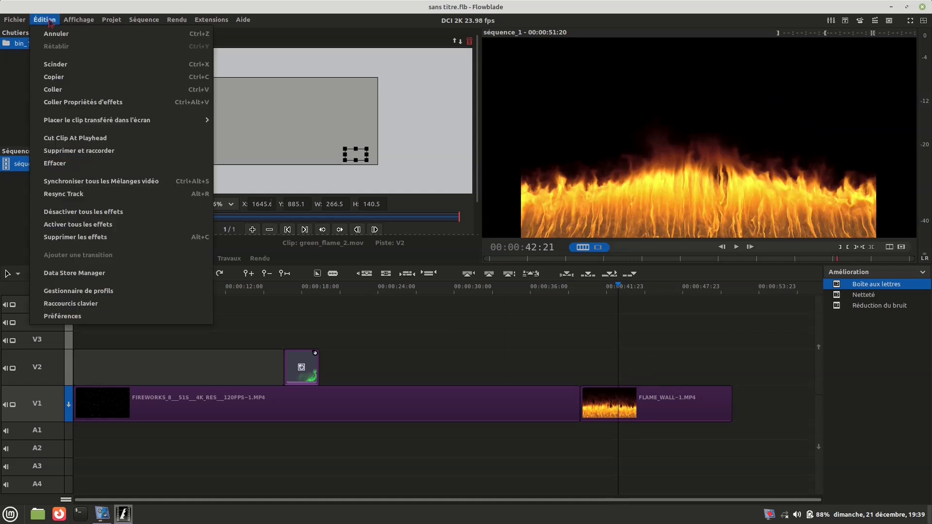
left_click(93, 93)
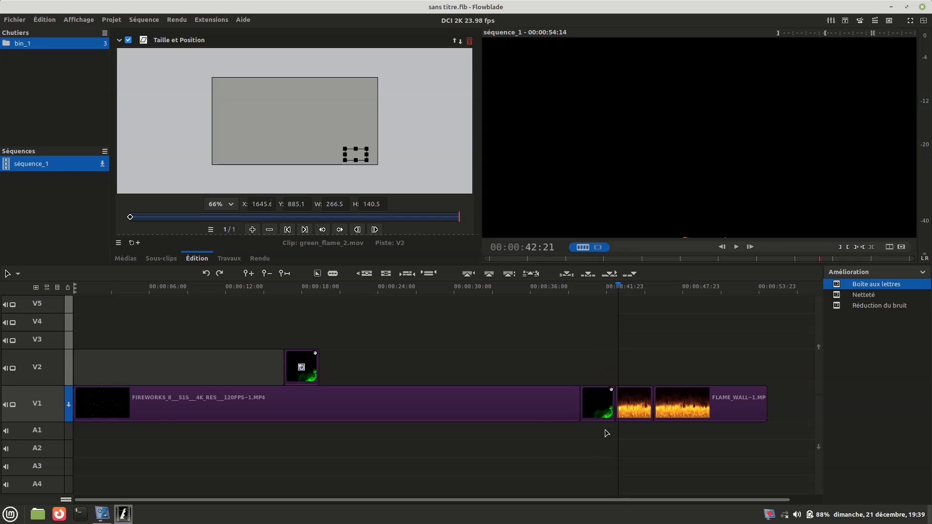
left_click(206, 274)
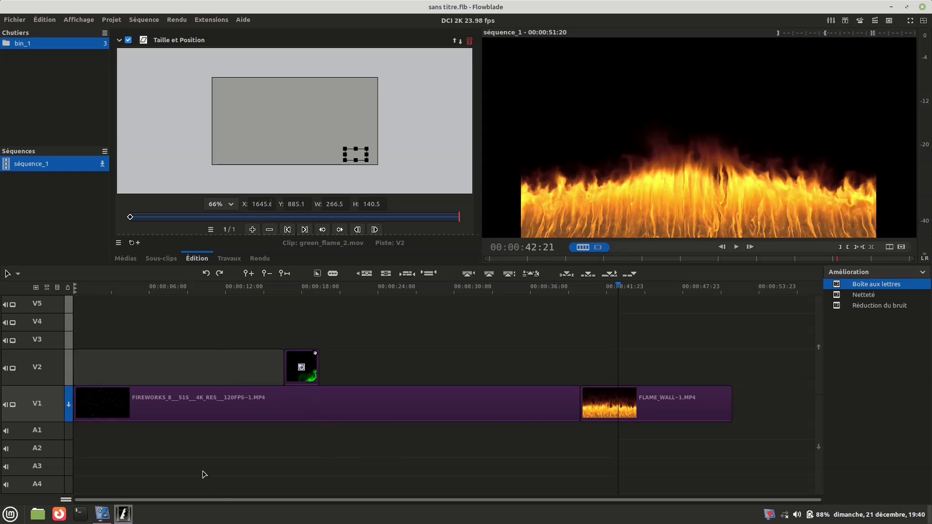
Step: Make V2 the target track for inserted clips
left_click(69, 370)
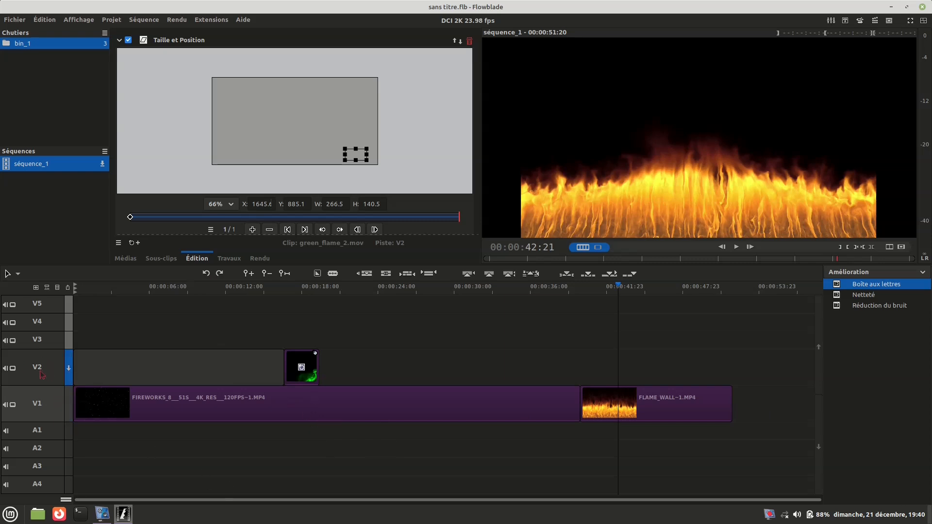
Step: Cycle the V1 track through its small, large and medium heights, ending on medium
double_click(67, 407)
double_click(71, 379)
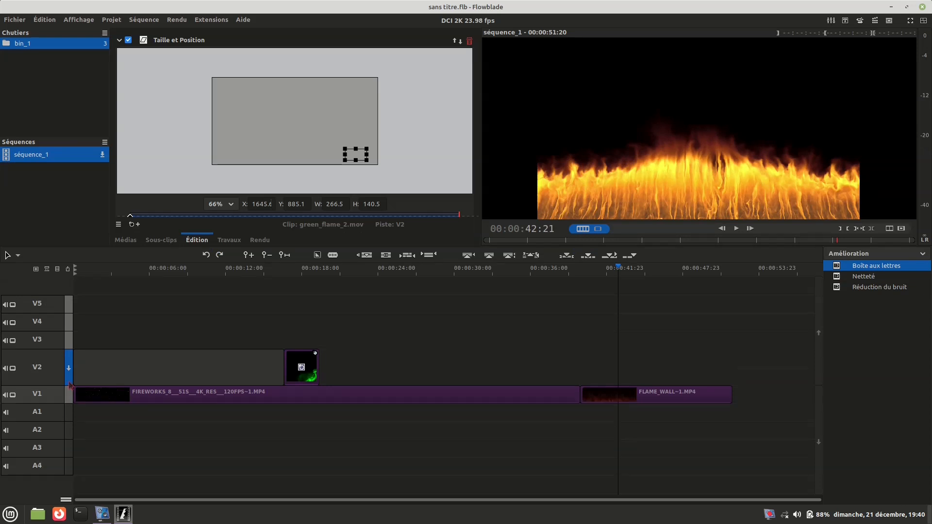
double_click(71, 399)
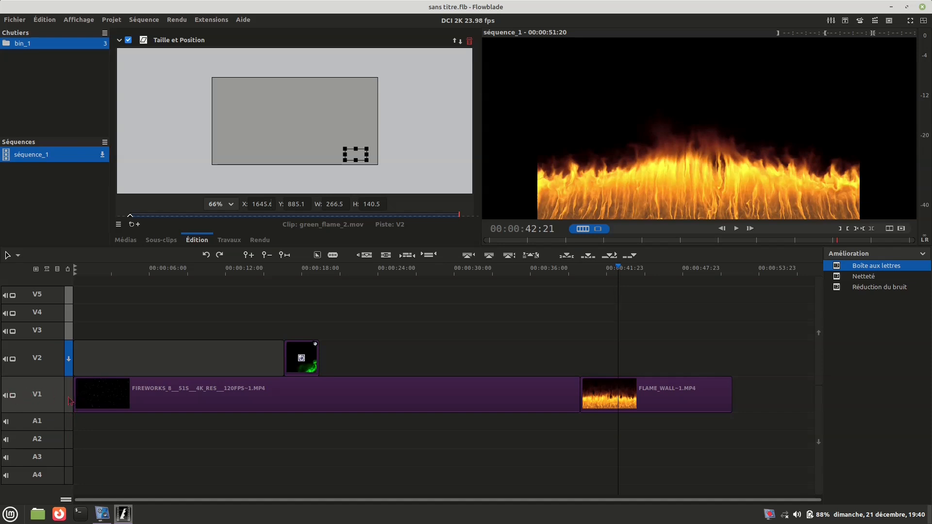
double_click(69, 400)
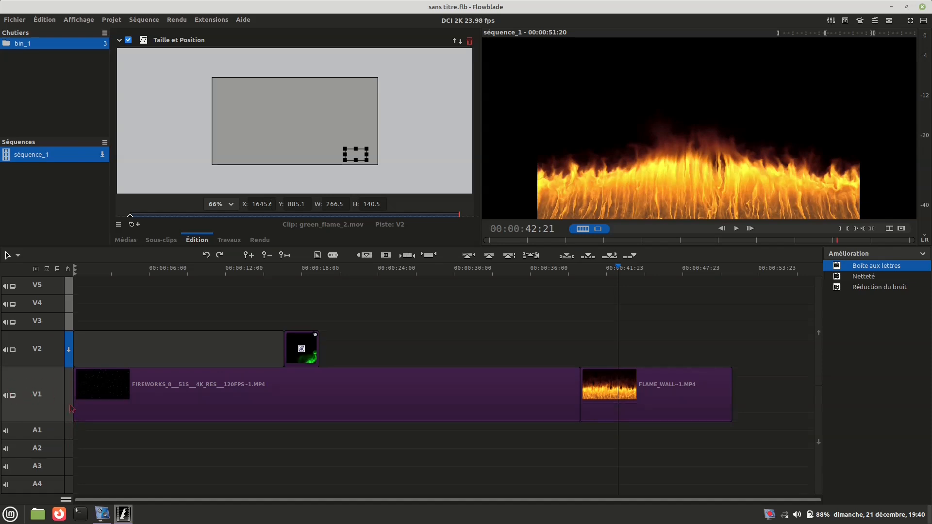
double_click(71, 408)
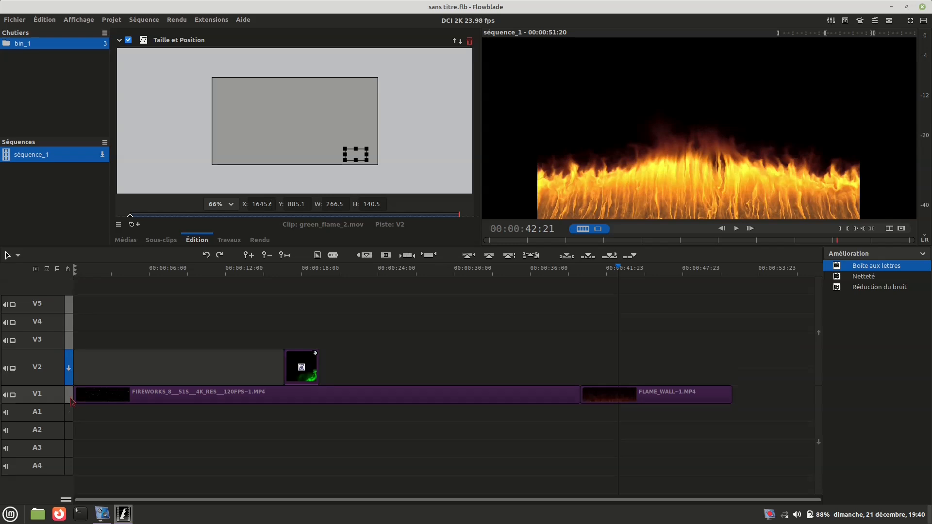
double_click(71, 400)
double_click(70, 398)
double_click(70, 399)
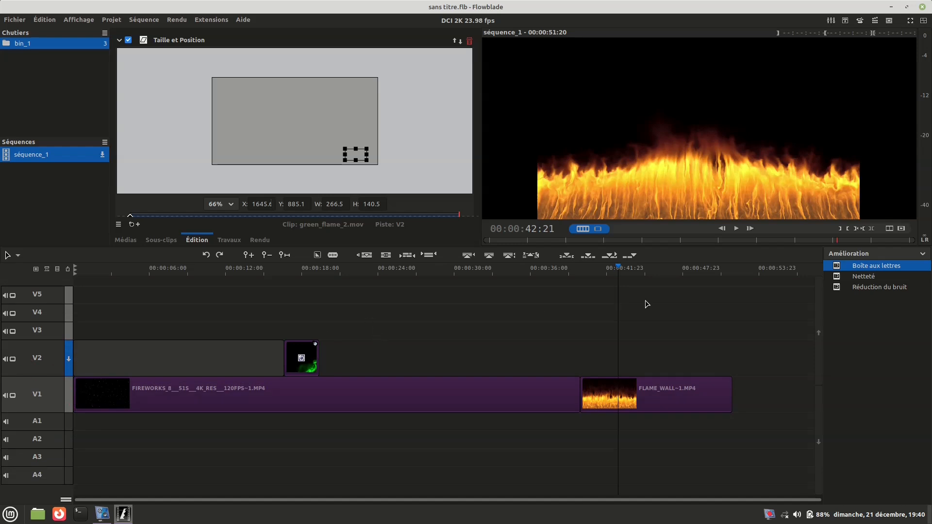
Step: Paste the copied green flame clip onto V2 and move it to start at 00:00:41:09, above the FLAME_WALL clip
left_click_drag(624, 271, 601, 271)
left_click(55, 21)
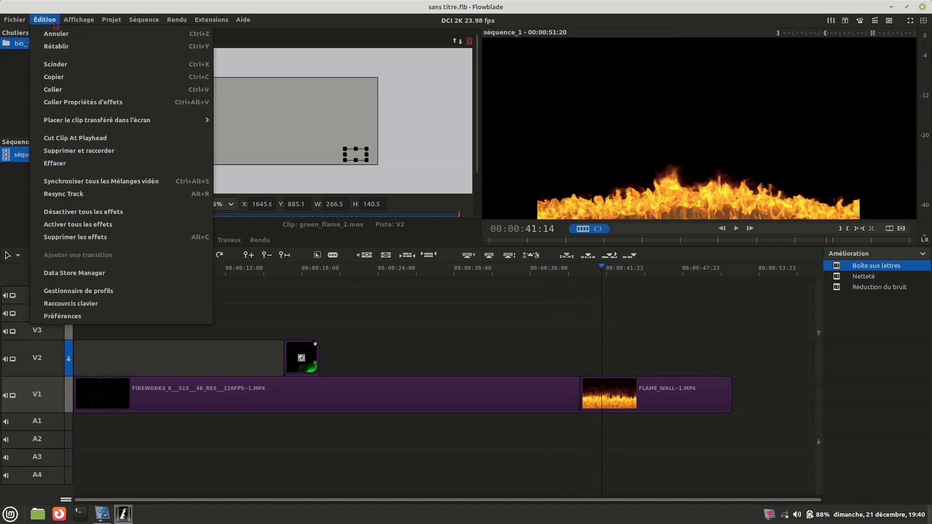
left_click(72, 96)
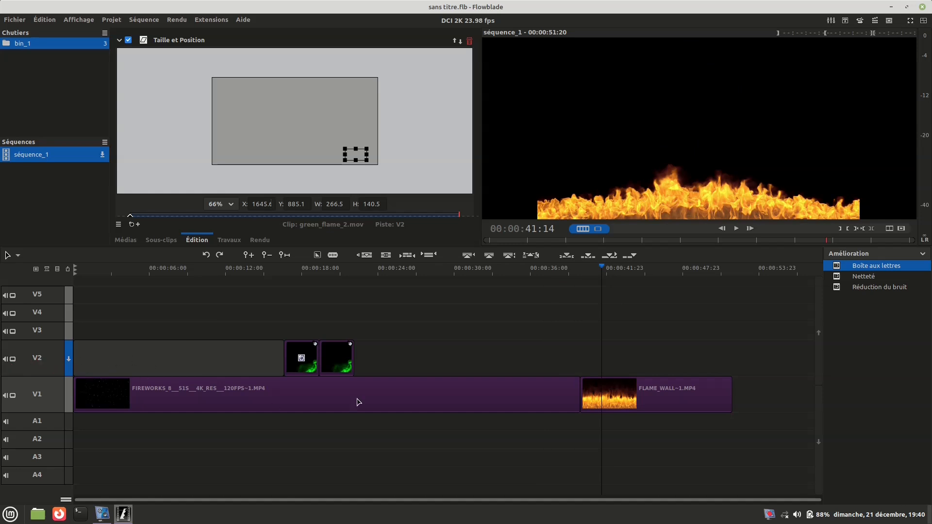
mouse_move(607, 274)
left_mouse_down()
mouse_move(580, 275)
mouse_move(595, 275)
left_mouse_up()
left_click_drag(346, 364, 626, 367)
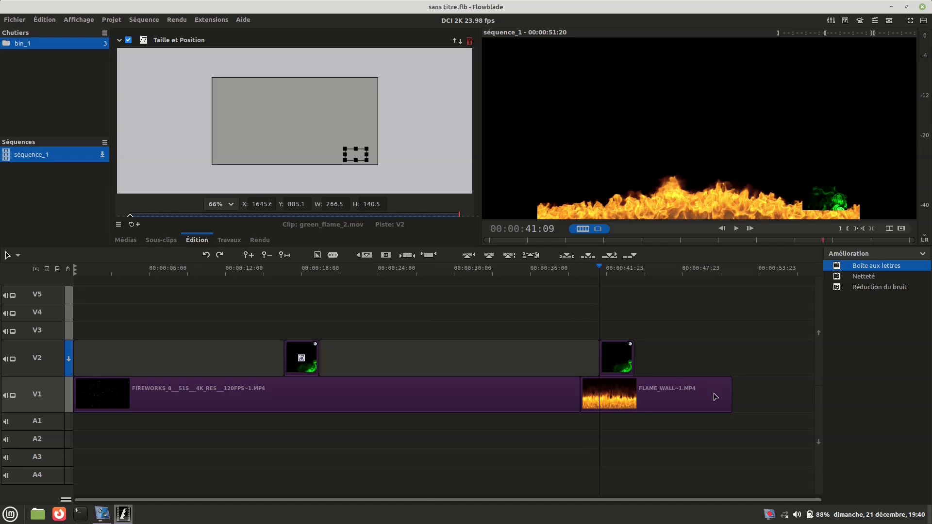
scroll(643, 445, "down", 1)
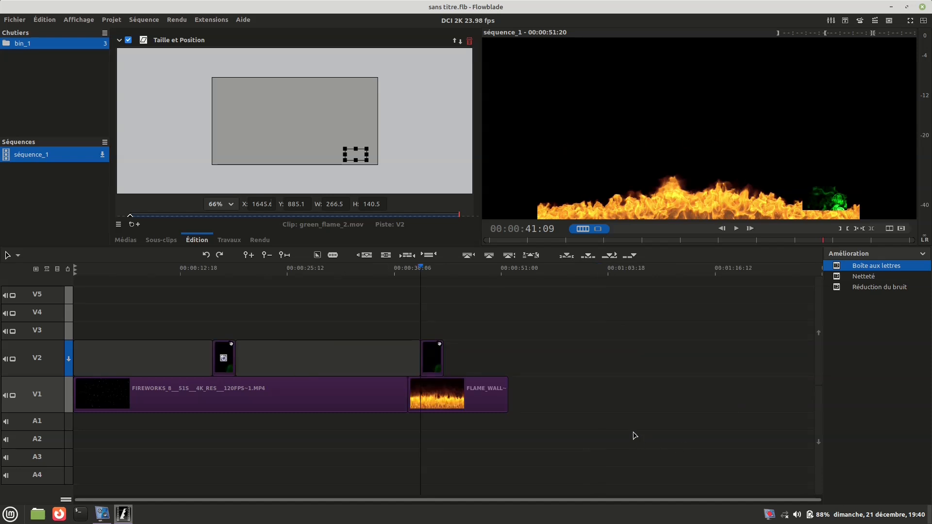
scroll(665, 416, "up", 1)
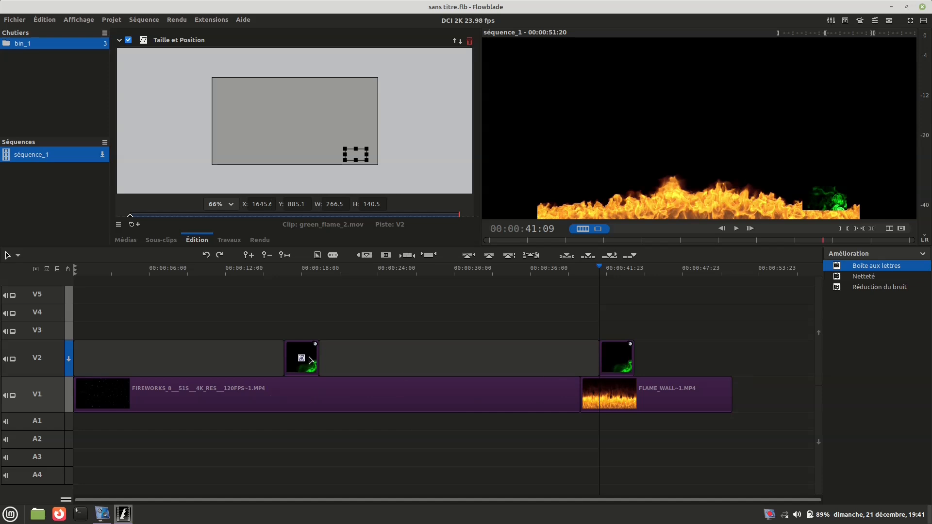
scroll(369, 466, "down", 2)
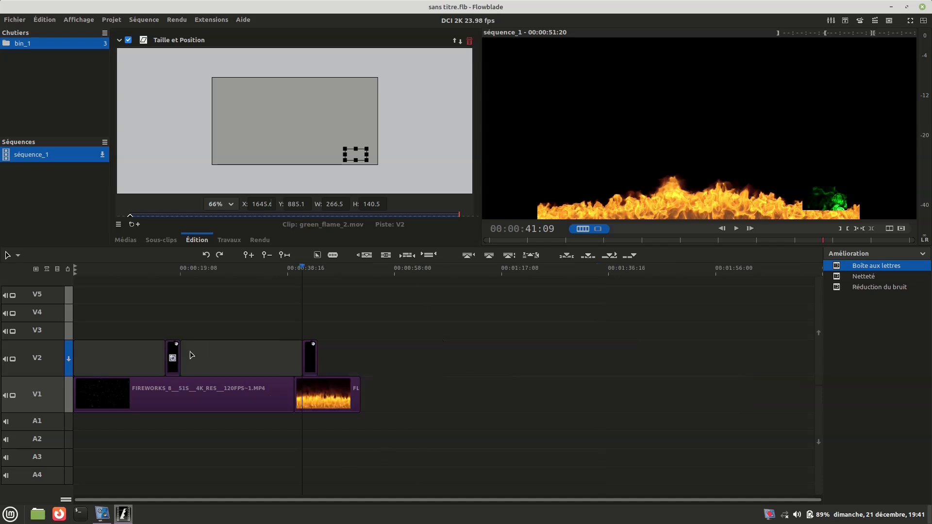
scroll(381, 418, "up", 2)
scroll(435, 432, "down", 1)
scroll(436, 432, "up", 1)
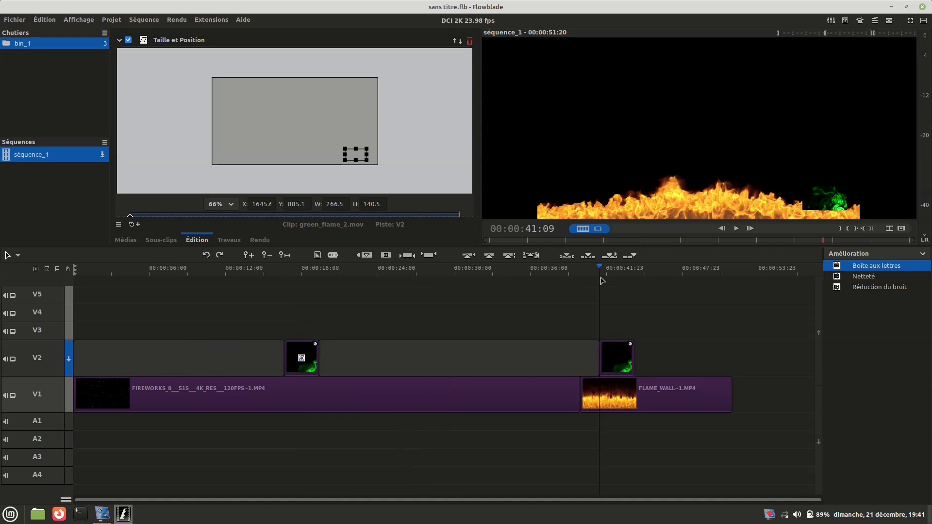
Step: Select the blank gaps before and between the green flame clips on V2, and move the playhead to 00:00:32:06
left_click_drag(600, 270, 580, 270)
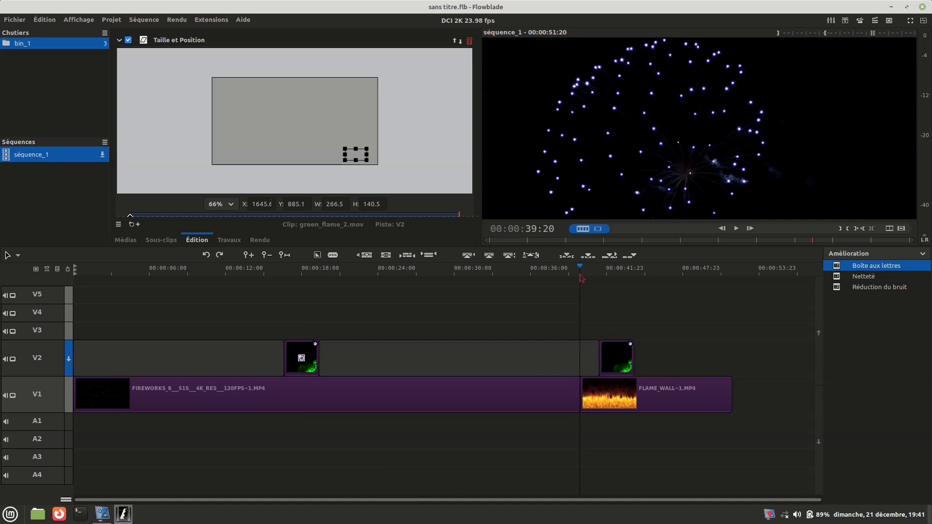
left_click(396, 370)
left_click(256, 369)
left_click(381, 367)
left_click(217, 360)
left_click(396, 370)
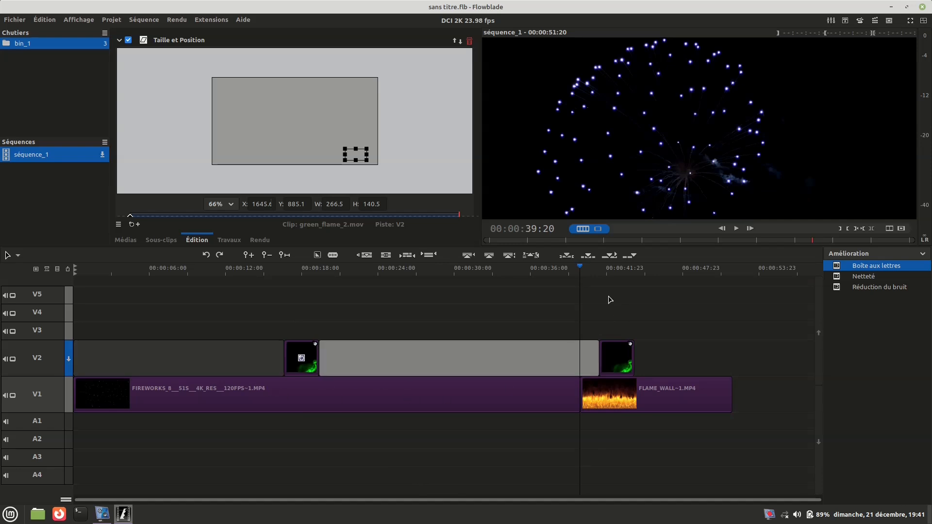
left_click_drag(580, 268, 475, 301)
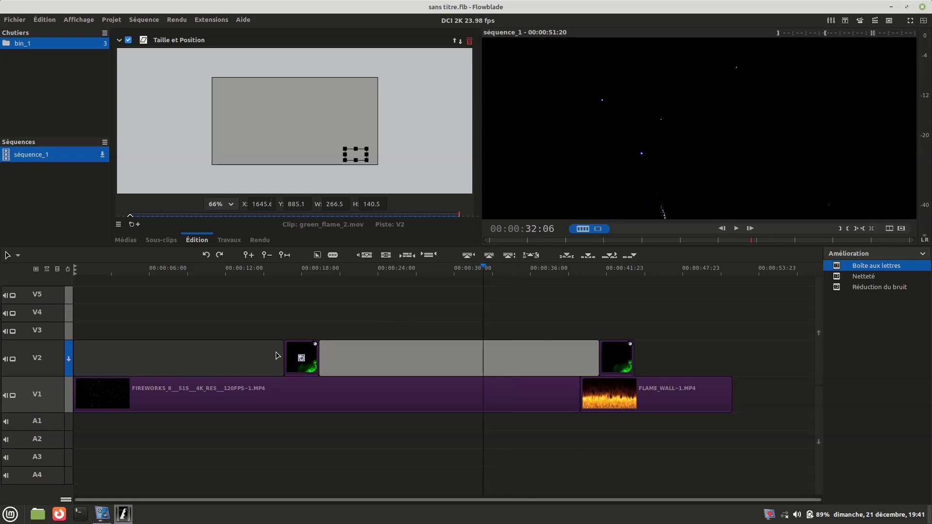
Step: Open the general preferences and review the autosave interval choices, keeping 2 min
left_click(54, 22)
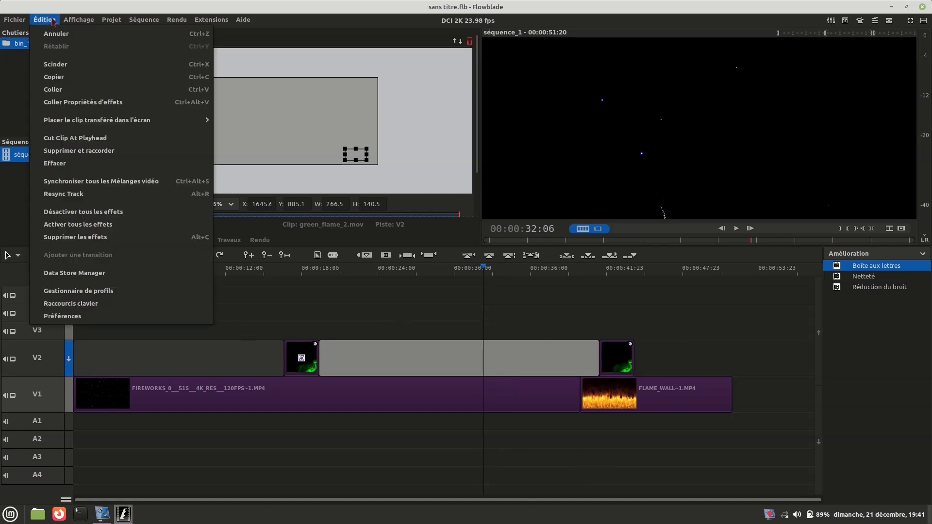
left_click(97, 319)
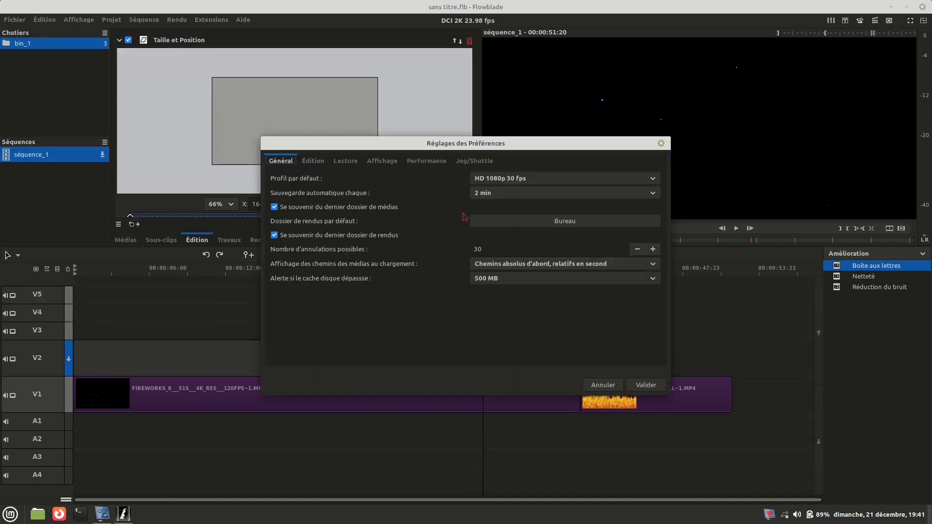
left_click(556, 194)
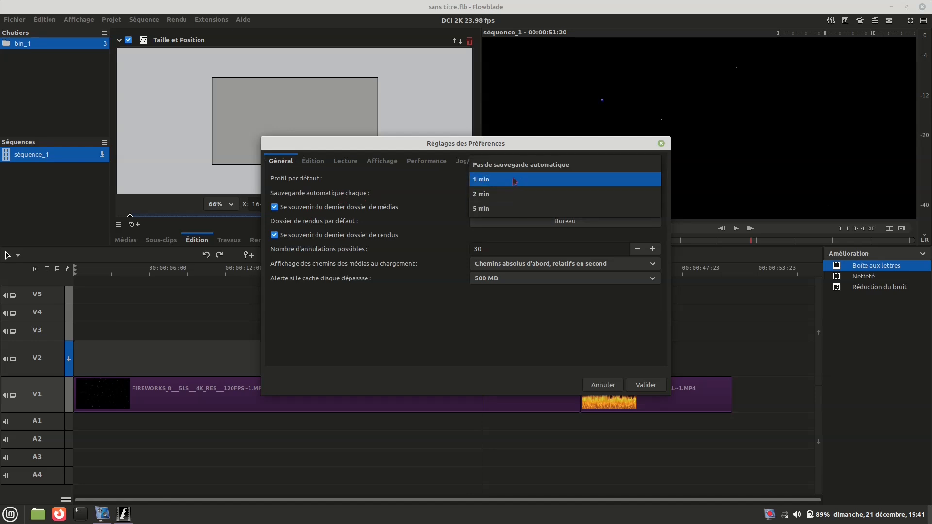
left_click(500, 194)
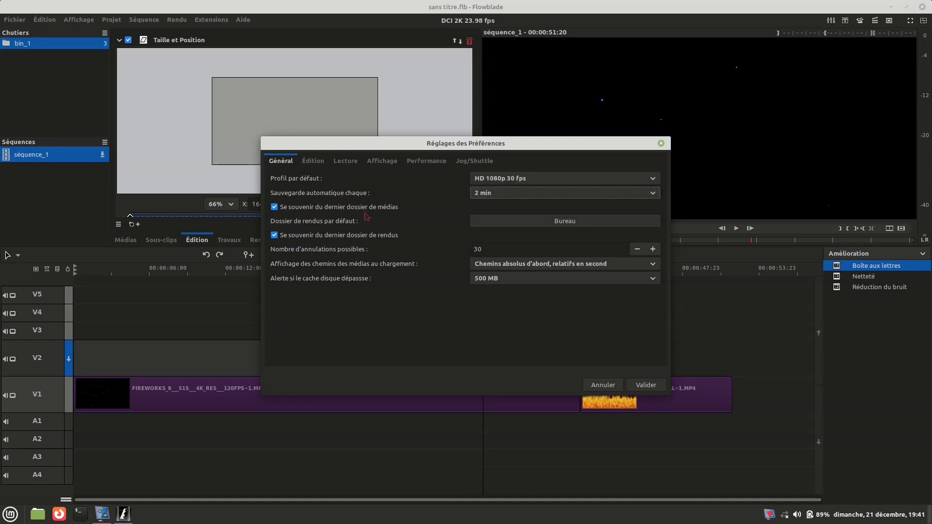
Step: Review the editing, playback and display preferences, including the available track height options
left_click(312, 160)
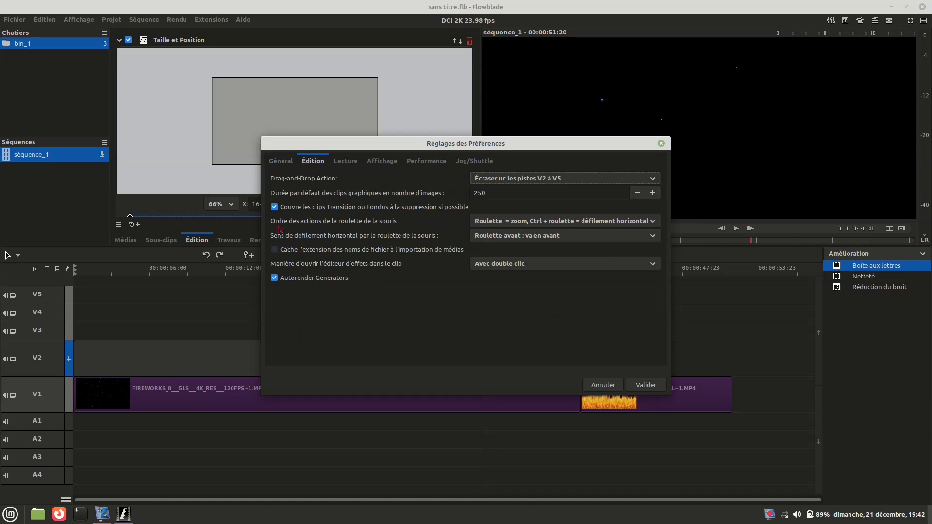
left_click(349, 164)
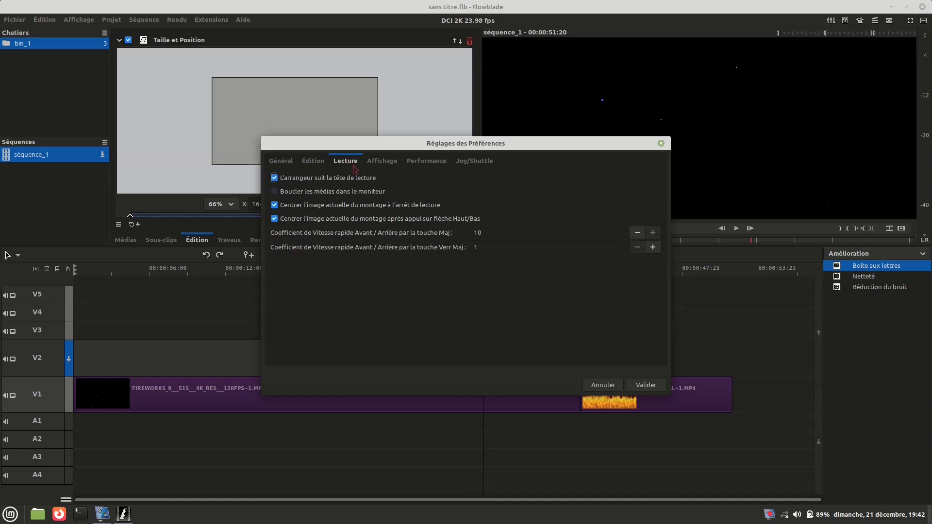
left_click(399, 163)
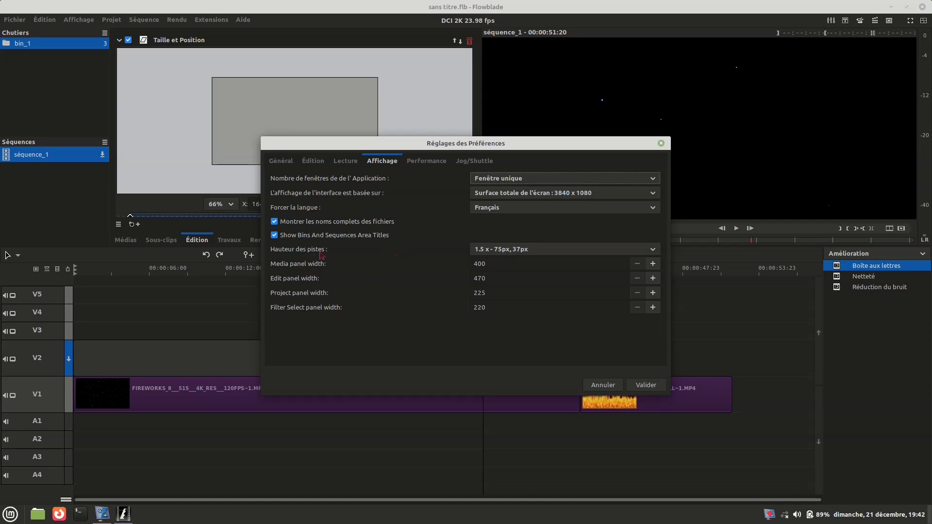
left_click(587, 249)
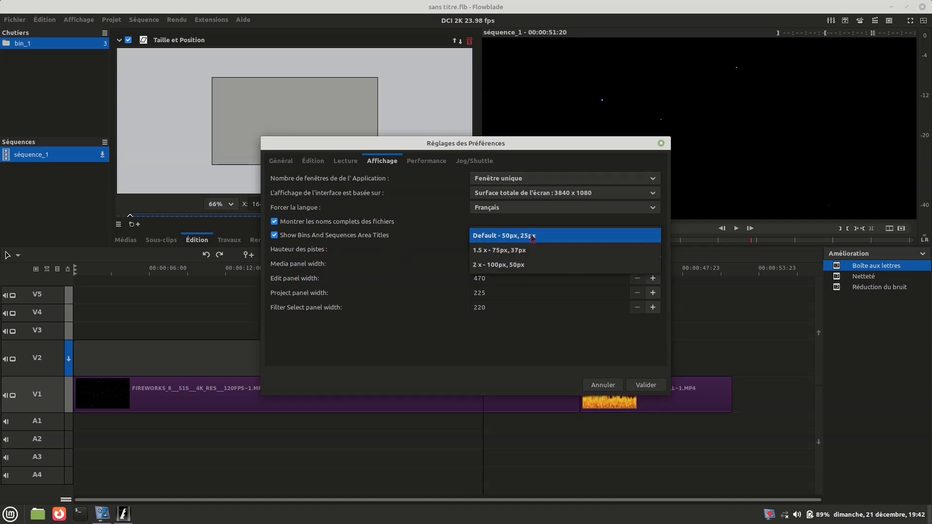
left_click(378, 343)
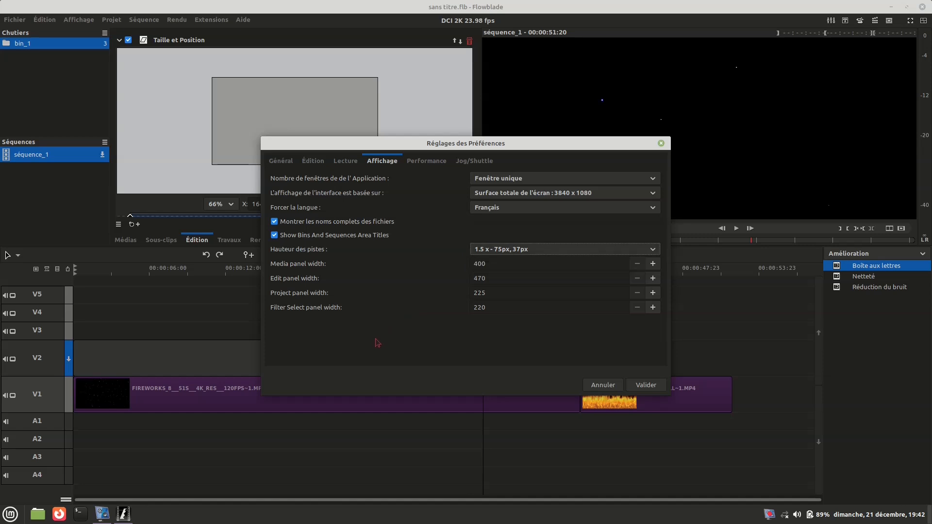
Step: Review the performance and Jog/Shuttle preferences, revisit the display, playback and editing settings, and return to the general ones
left_click(429, 161)
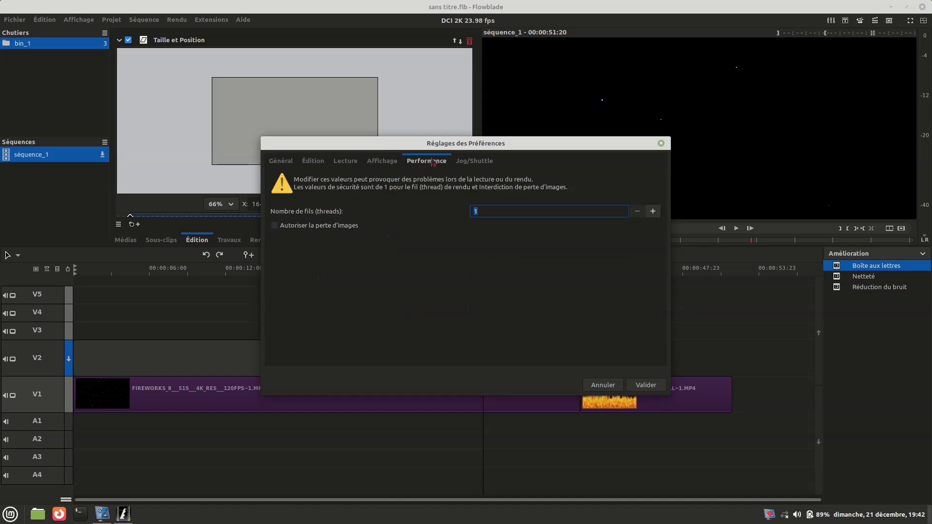
left_click(469, 164)
left_click(436, 165)
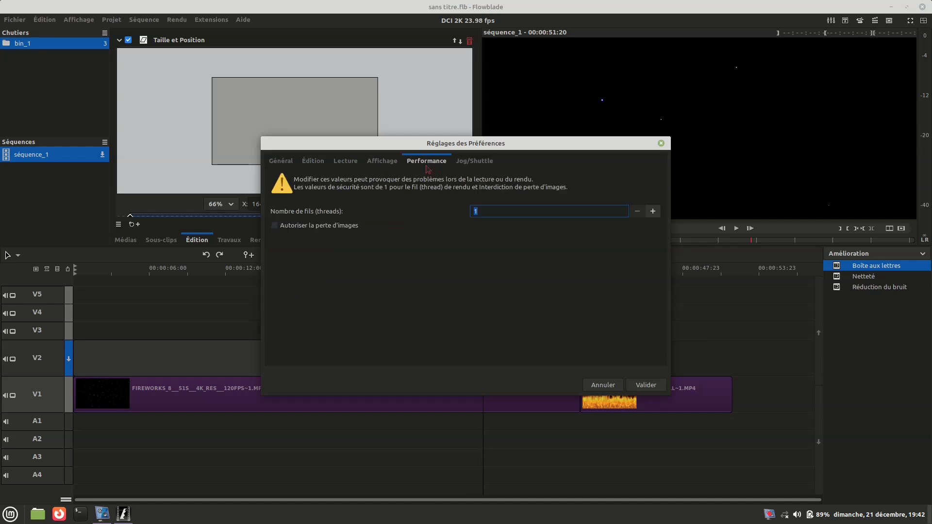
left_click(387, 166)
left_click(357, 166)
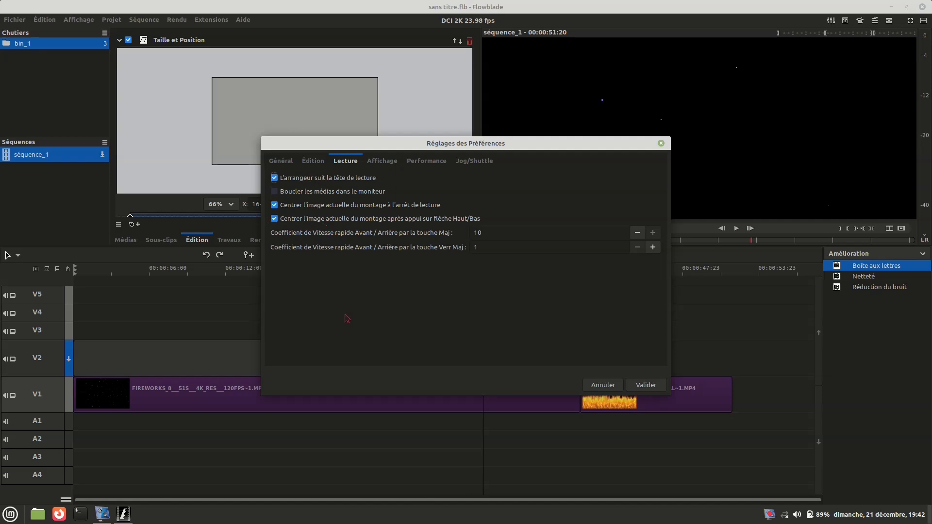
left_click(320, 165)
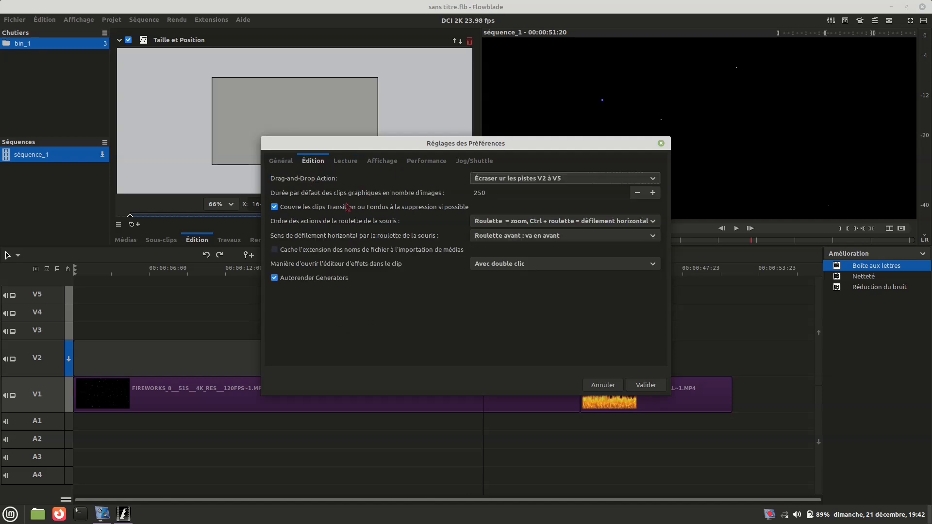
left_click(281, 160)
Step: Move the preferences dialog clear of the monitor's playback controls and compare them with the playback preferences
left_click_drag(389, 144, 276, 159)
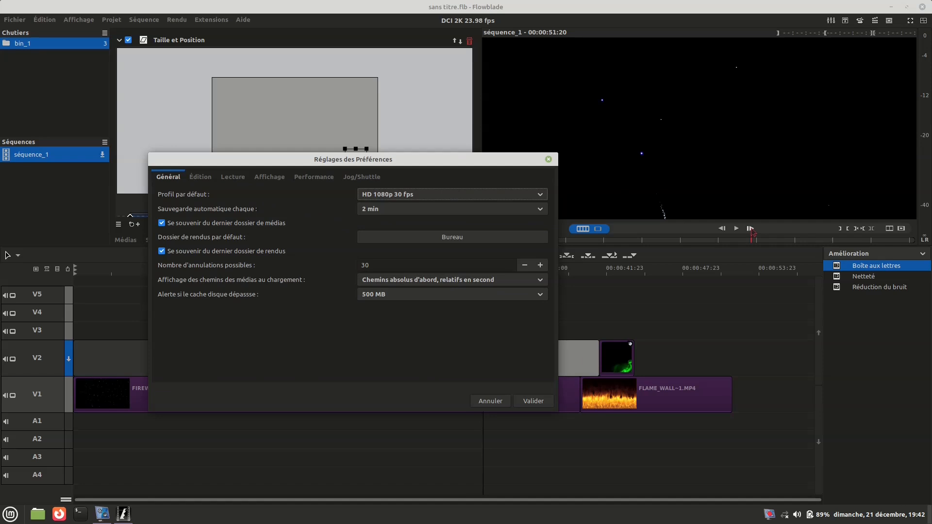
left_click_drag(505, 163, 488, 170)
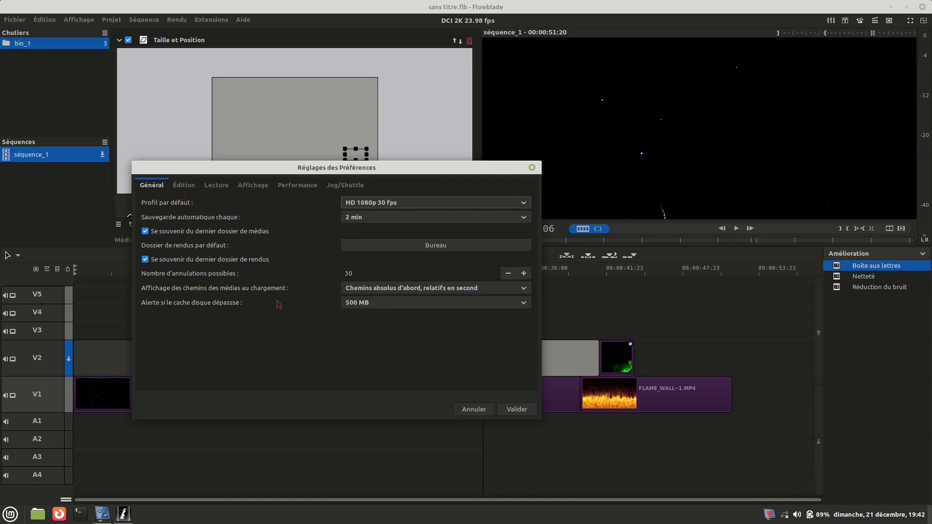
mouse_move(318, 168)
left_mouse_down()
mouse_move(340, 157)
mouse_move(312, 162)
left_mouse_up()
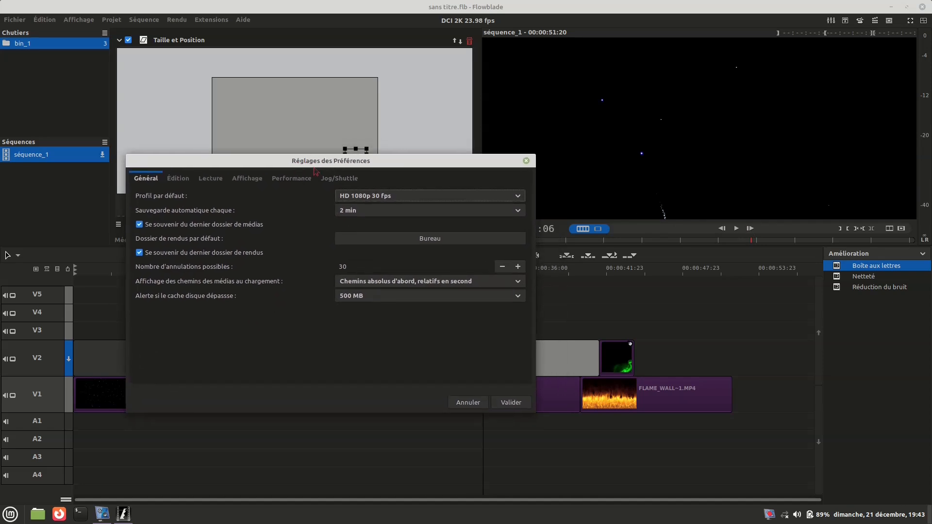
left_click(177, 179)
left_click(211, 179)
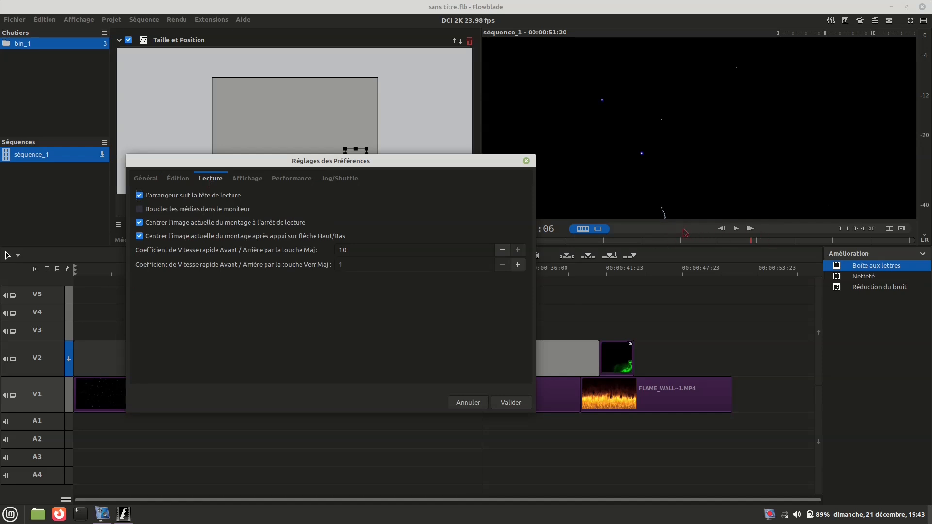
Step: Look through the display, performance, general and editing preferences once more, ending on the playback settings
left_click(245, 179)
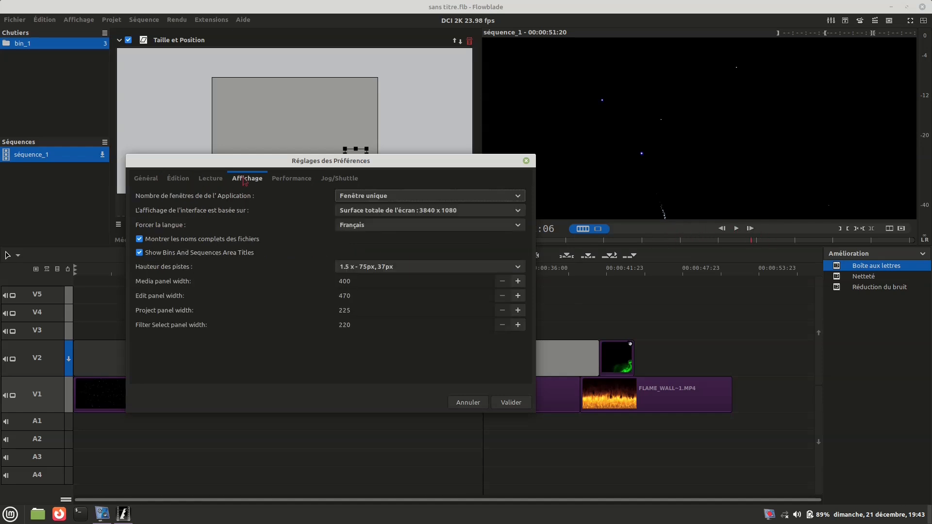
left_click(291, 180)
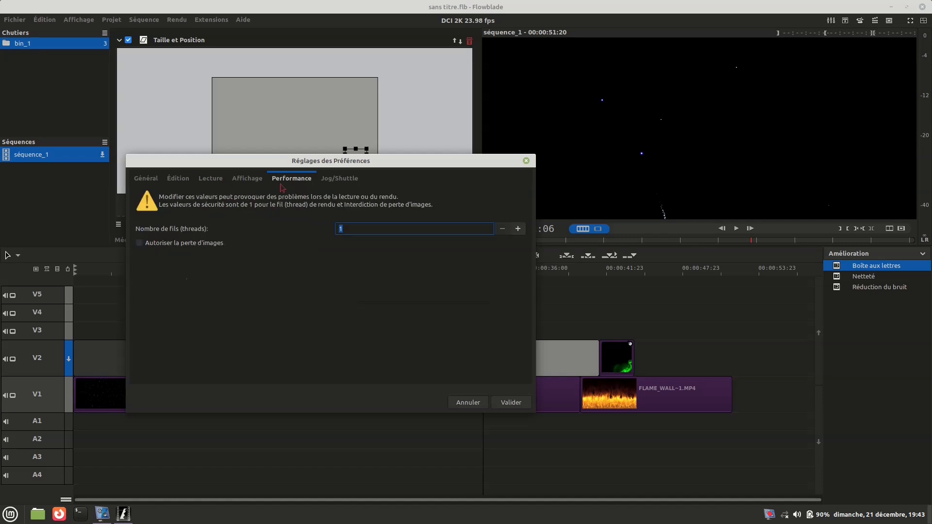
left_click(146, 179)
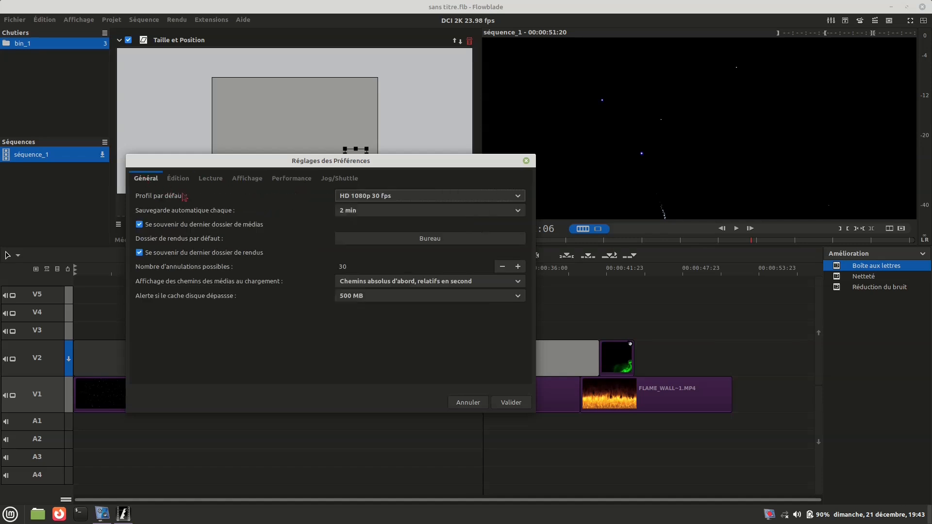
left_click(178, 179)
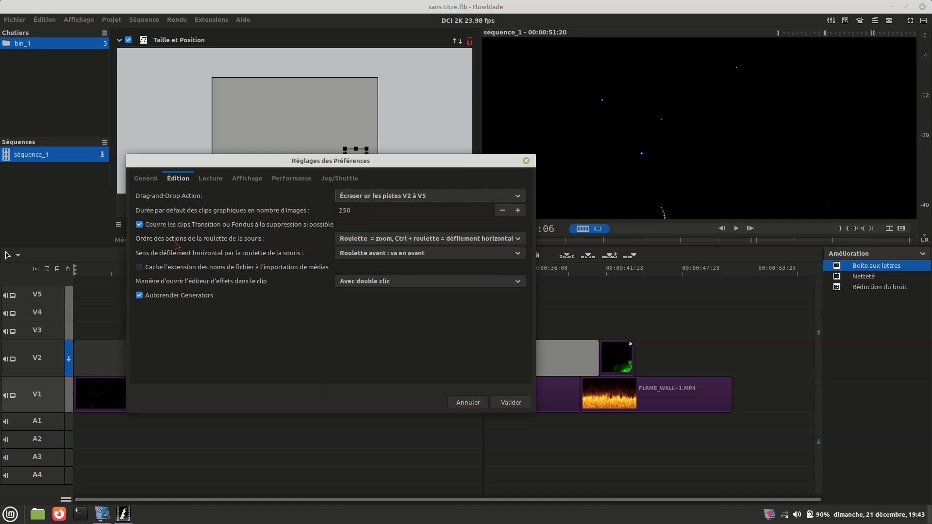
left_click(208, 181)
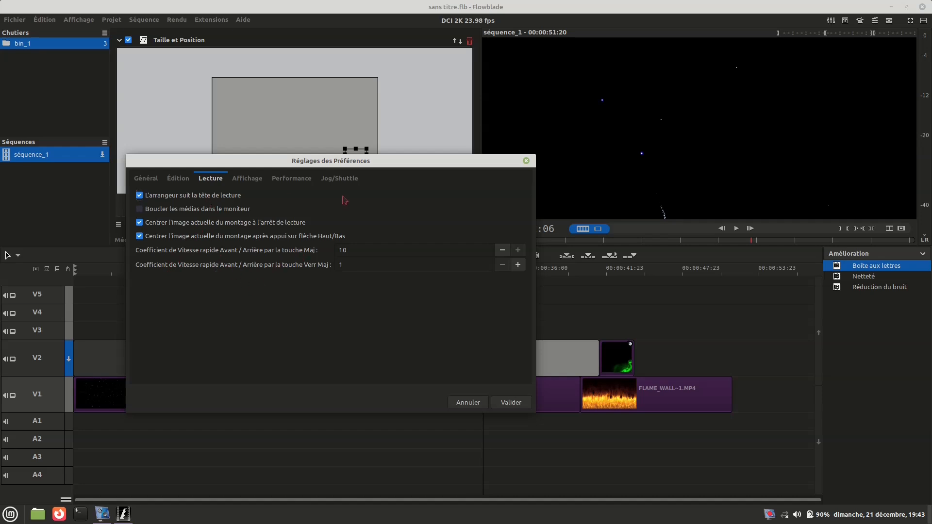
Step: Accept the preferences and the restart notice, and quit Flowblade without saving the project
left_click(510, 402)
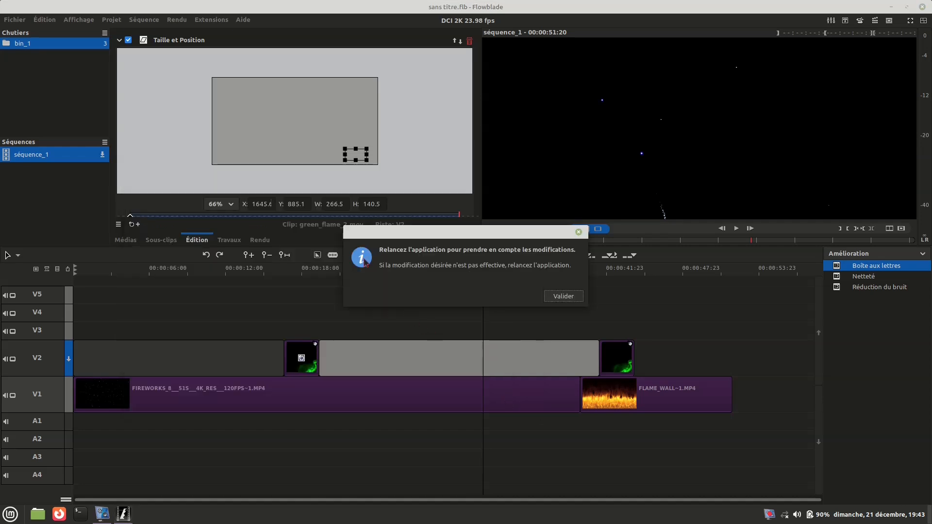
left_click(560, 298)
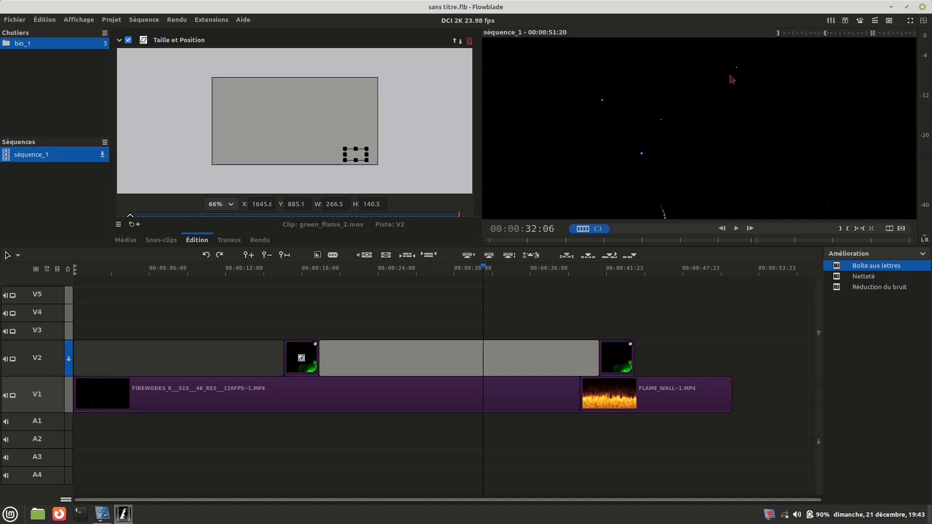
left_click(923, 7)
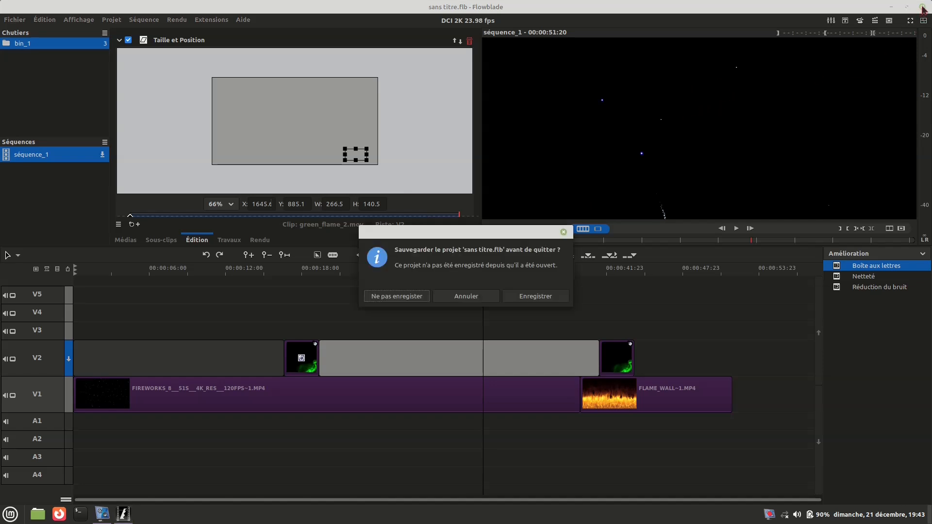
left_click(396, 297)
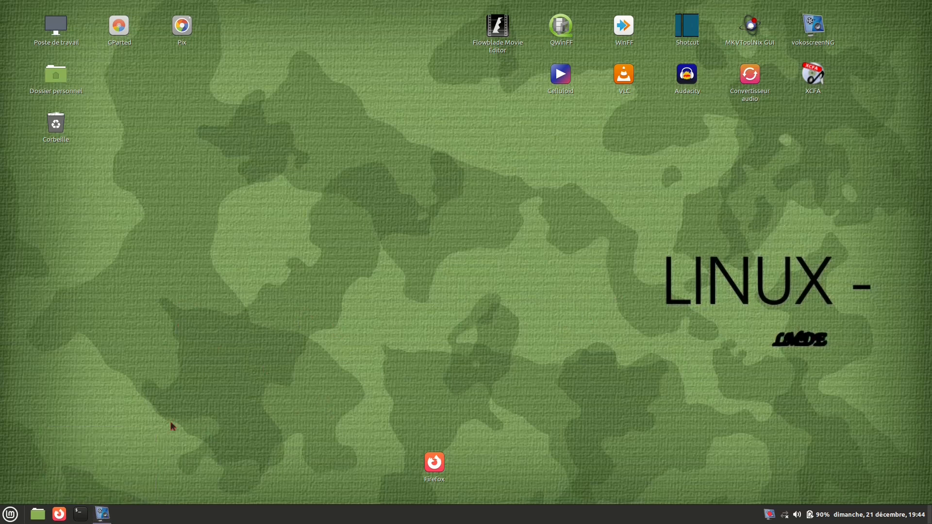
left_click(107, 513)
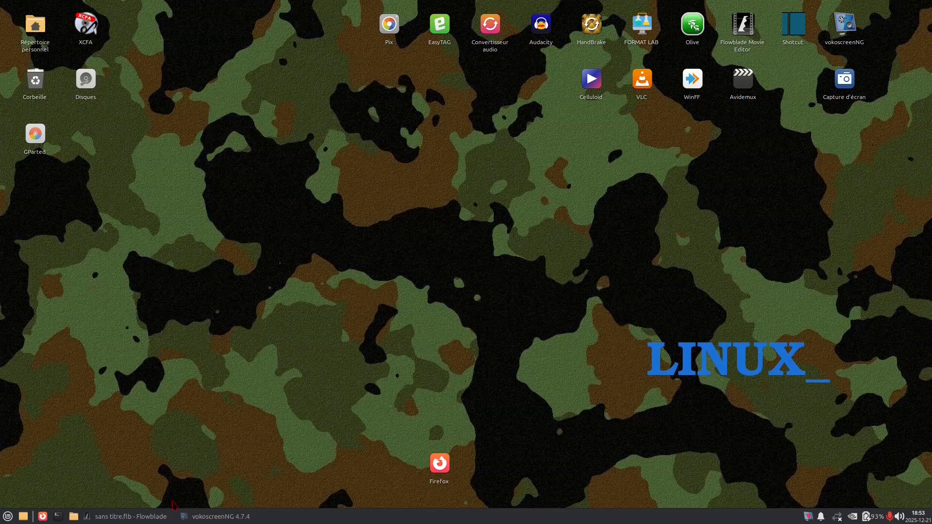
Step: Switch to the Flowblade project with the football clips, widen its media area and move the playhead to 00:00:31:23
left_click(129, 517)
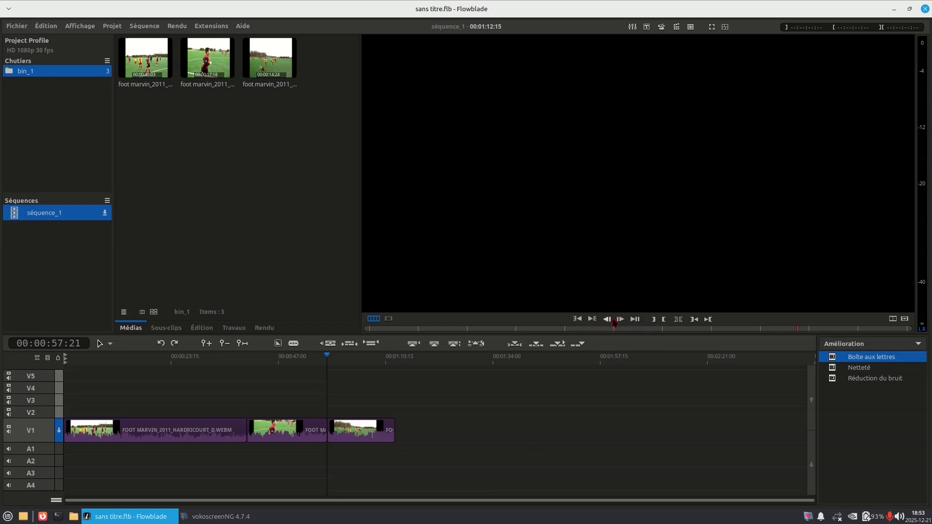
left_click_drag(362, 178, 528, 178)
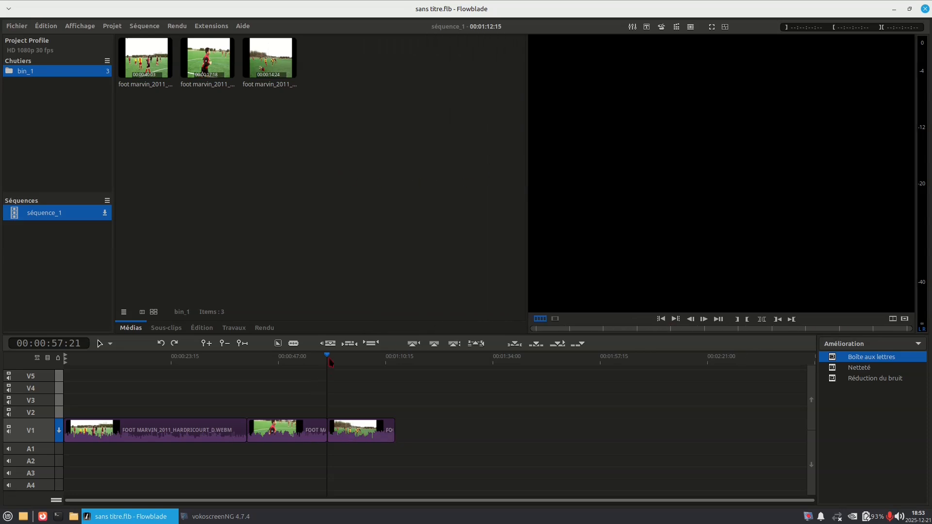
left_click_drag(329, 362, 208, 359)
Step: Open this installation's preferences and review the editing, playback, display, performance and general settings
left_click(50, 26)
left_click(100, 318)
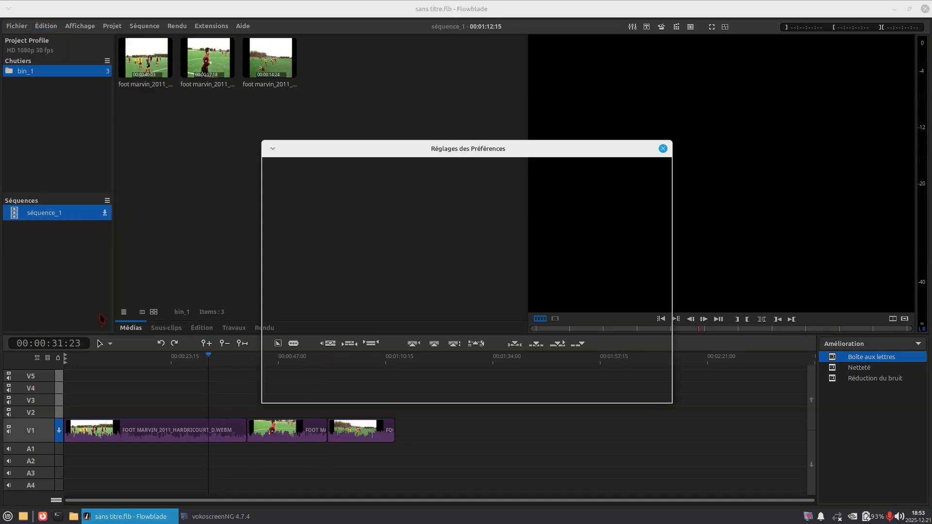
left_click(320, 169)
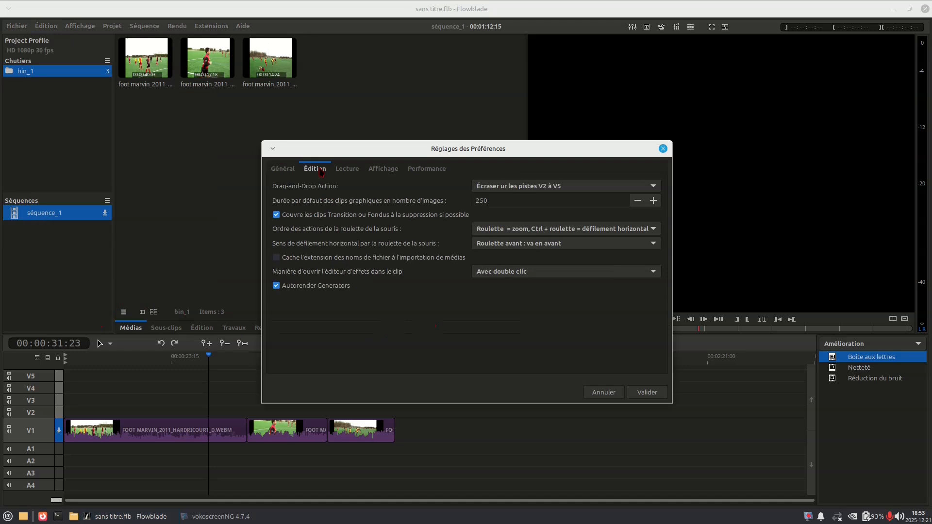
left_click(353, 172)
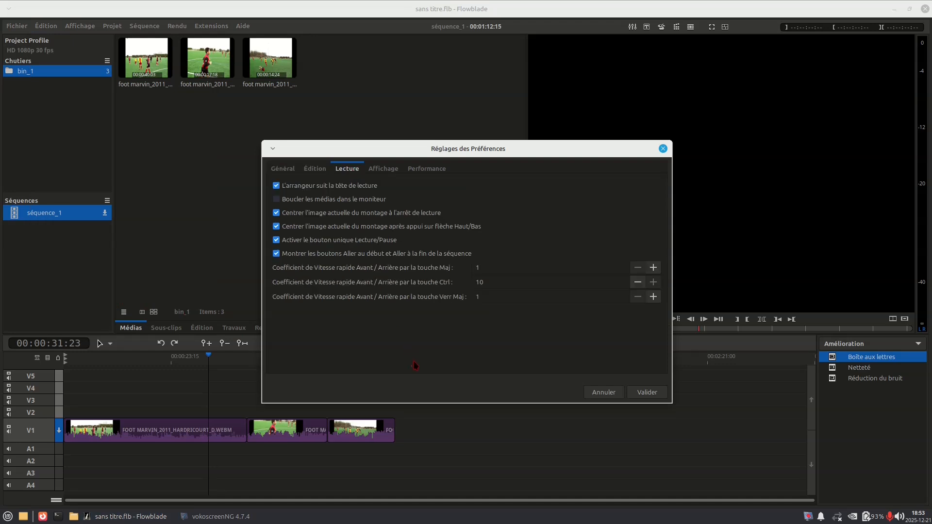
left_click(391, 171)
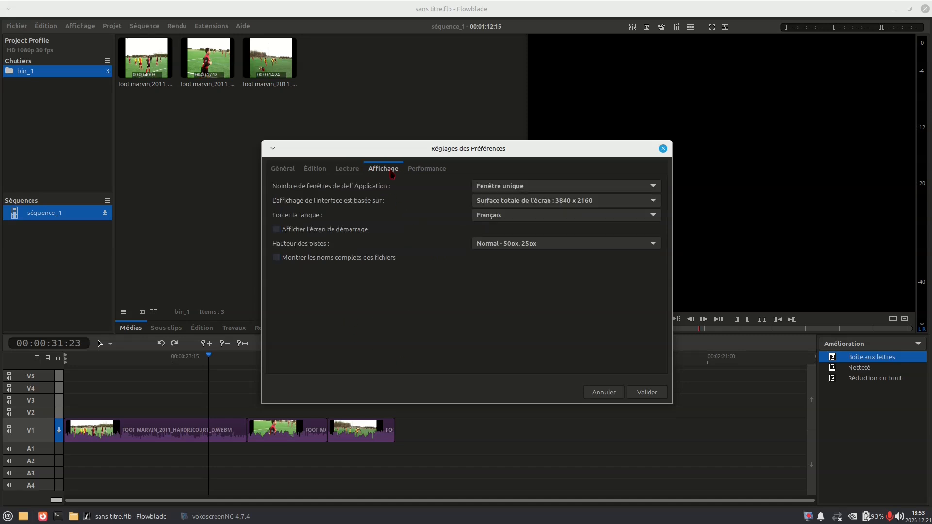
left_click(426, 171)
left_click(293, 174)
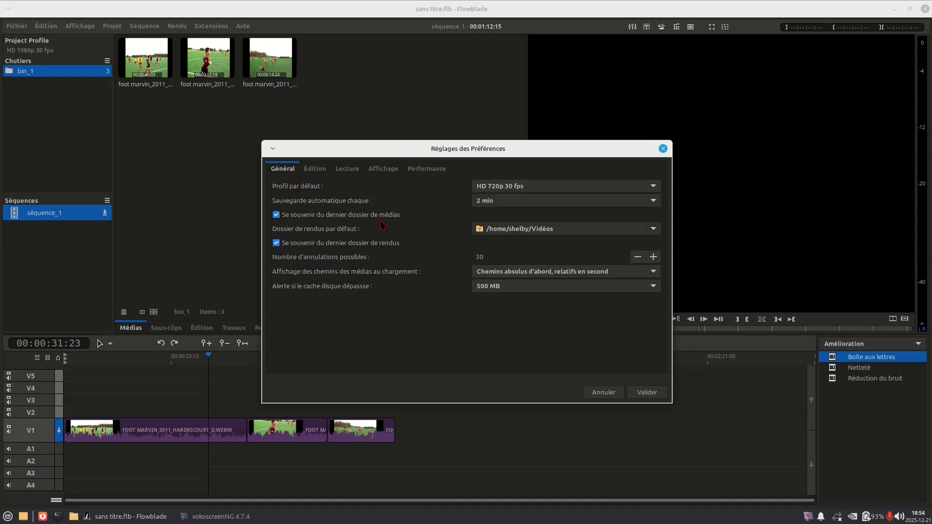
Step: Examine the additional playback options of this version, and compare its editing, performance and display preferences
left_click(321, 173)
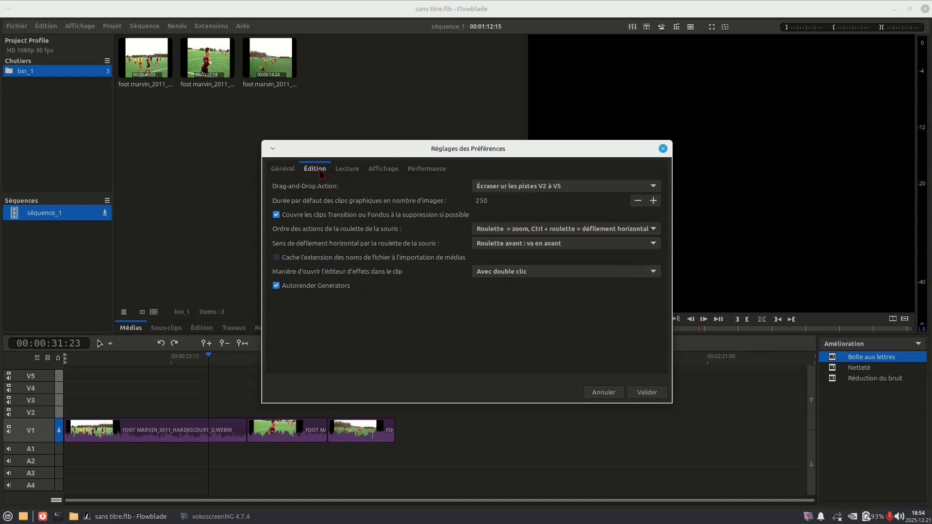
left_click(350, 172)
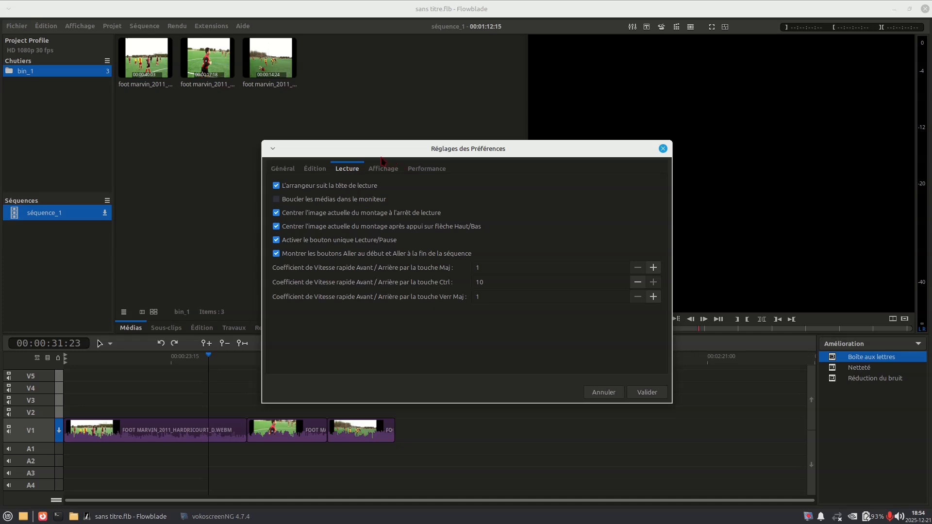
left_click_drag(370, 156, 287, 147)
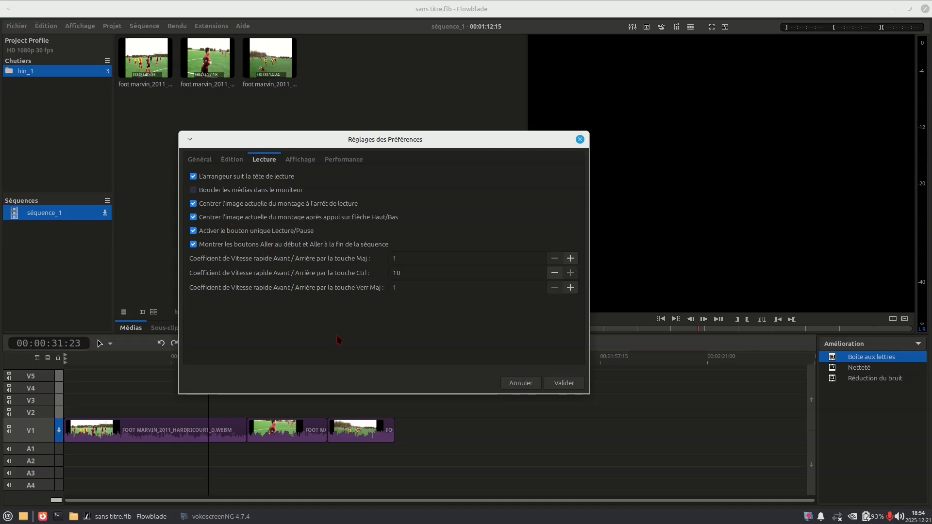
left_click(344, 159)
left_click(300, 159)
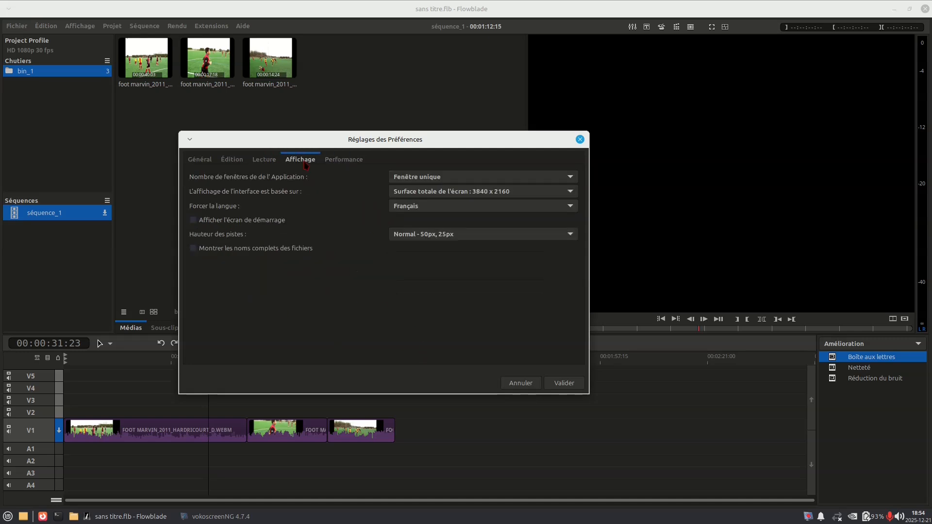
left_click(344, 163)
left_click(302, 165)
Step: Check the choices for the number of application windows, keeping Fenêtre unique, and move the dialog to reveal the media and timeline areas
left_click(441, 180)
left_click(440, 183)
left_click_drag(492, 146, 339, 75)
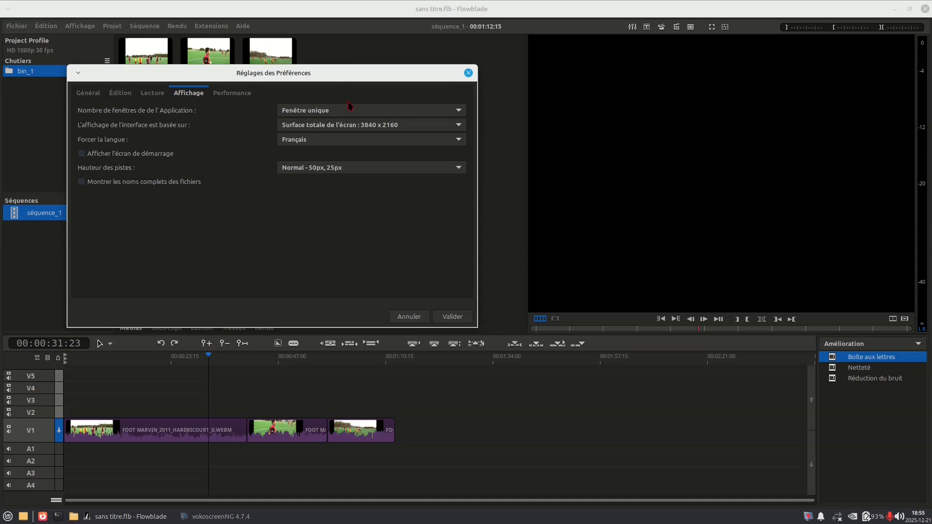
left_click_drag(357, 79, 453, 319)
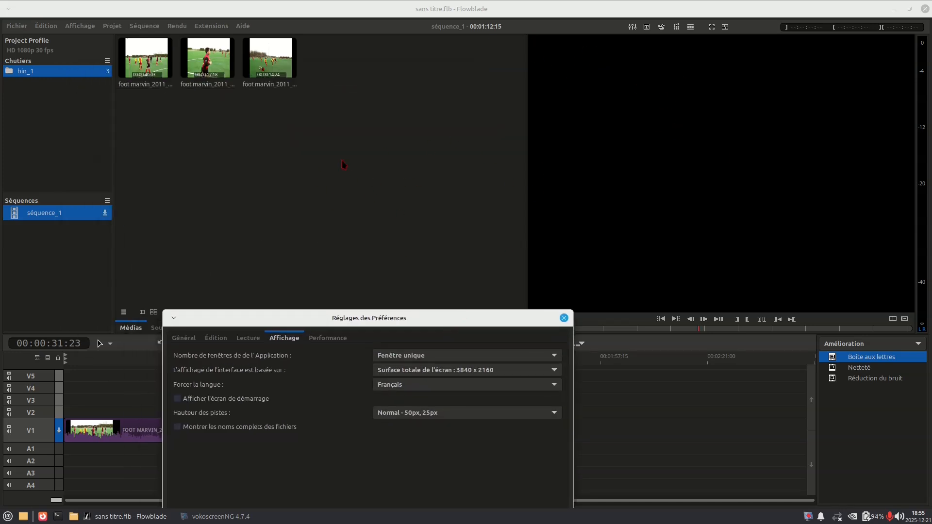
left_click_drag(468, 319, 403, 115)
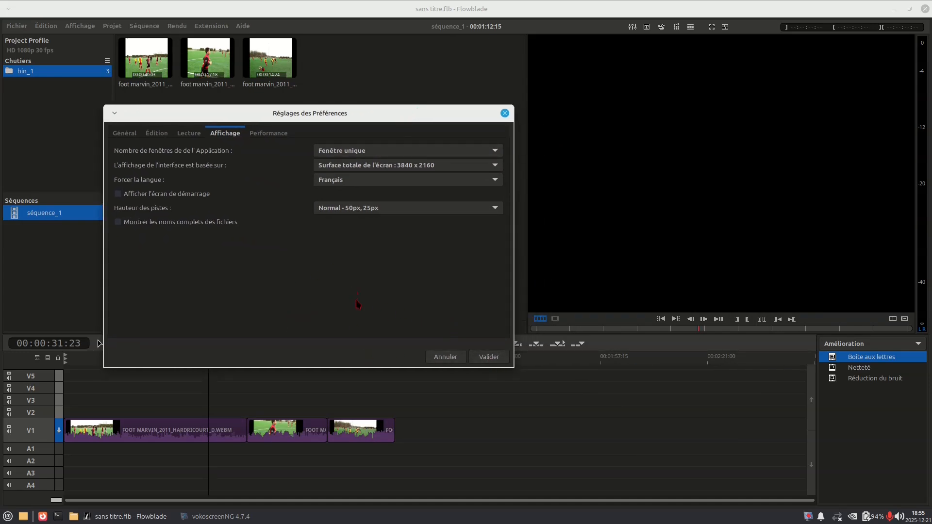
Step: Check the available track heights, keep Normal - 50px, 25px, and accept the preferences and the restart notice
left_click(380, 209)
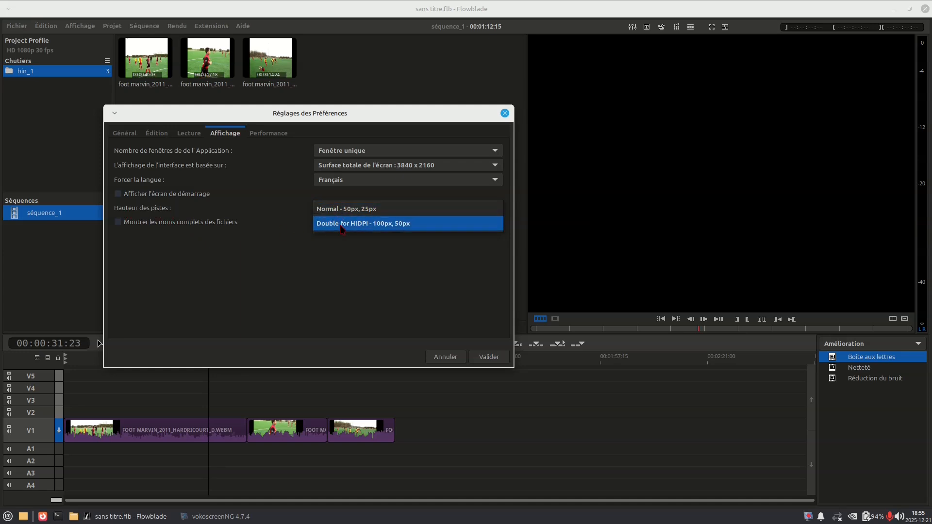
left_click(483, 361)
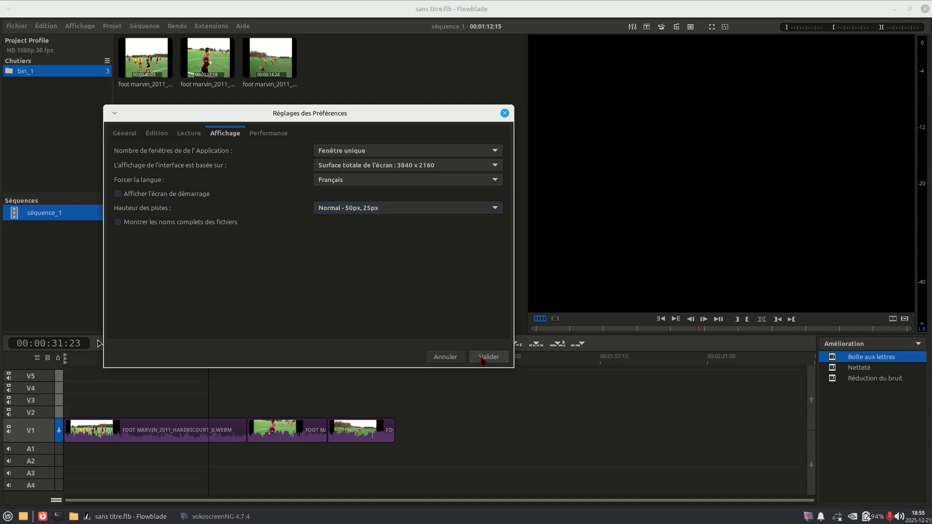
left_click(483, 361)
left_click(564, 305)
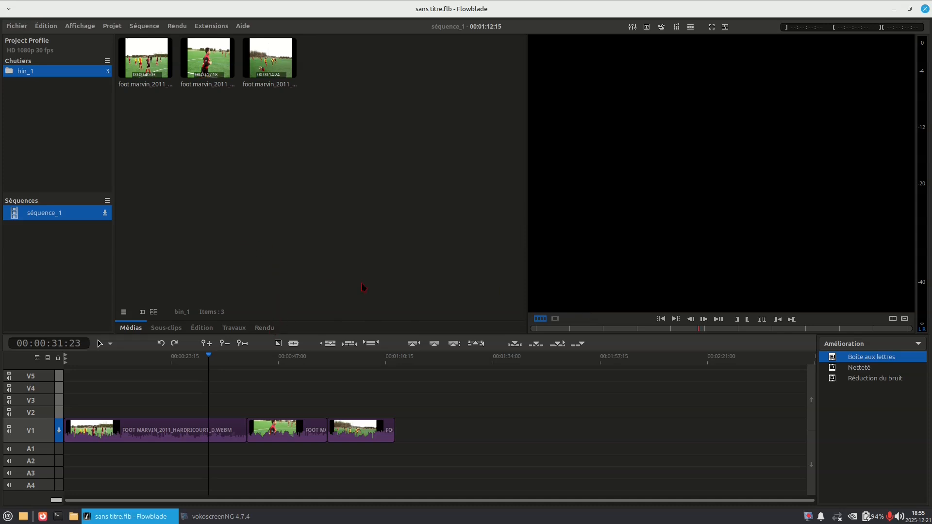
Step: Import 200622_SubscribeFireEffectLoop.mp4 from the sample Video folder and place it on track V2 at about 00:00:20:12
scroll(574, 421, "up", 2)
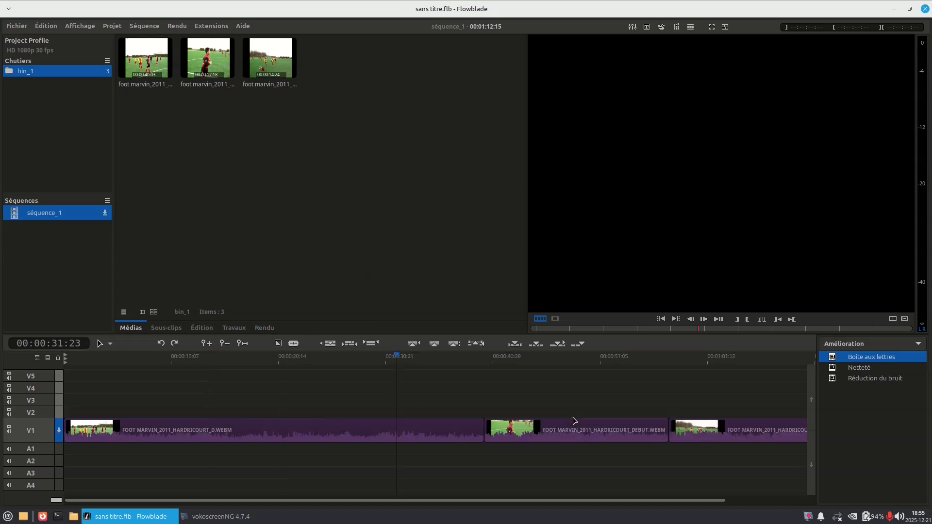
scroll(574, 420, "down", 1)
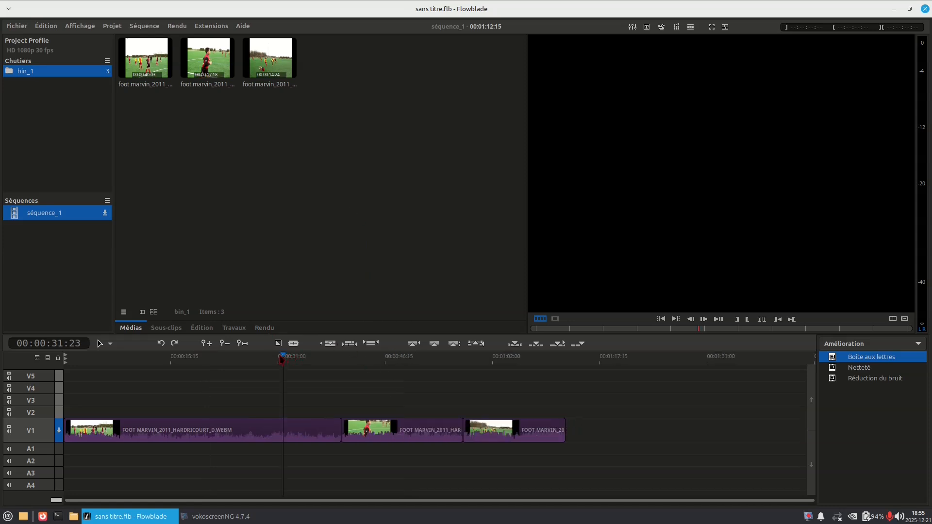
left_click_drag(283, 359, 275, 359)
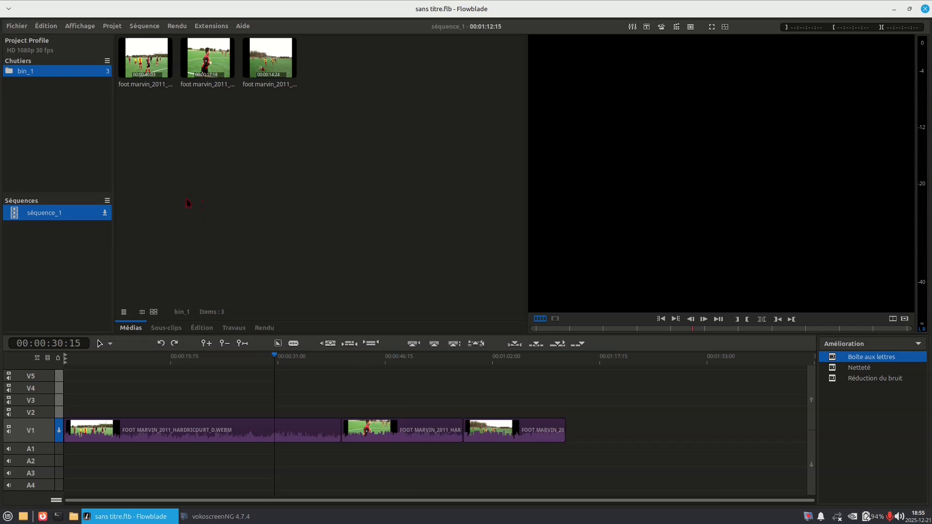
right_click(183, 180)
left_click(197, 189)
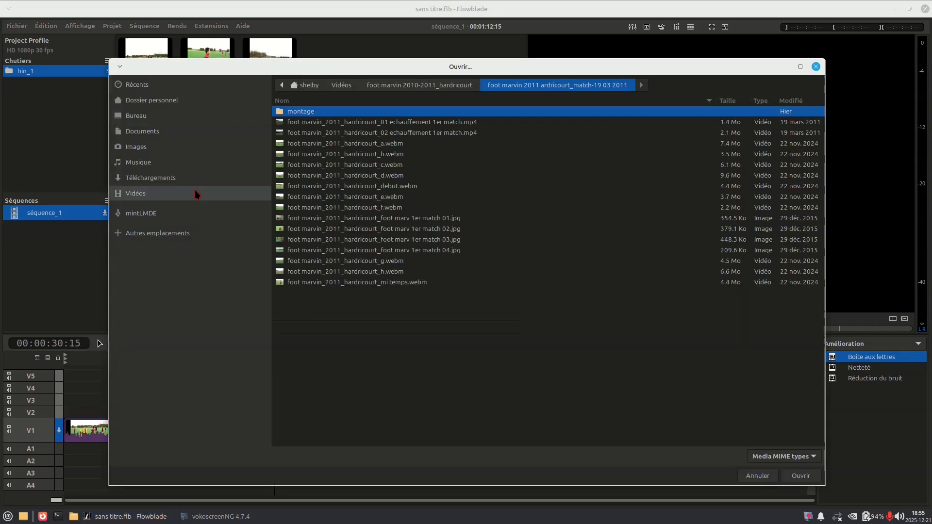
left_click(341, 85)
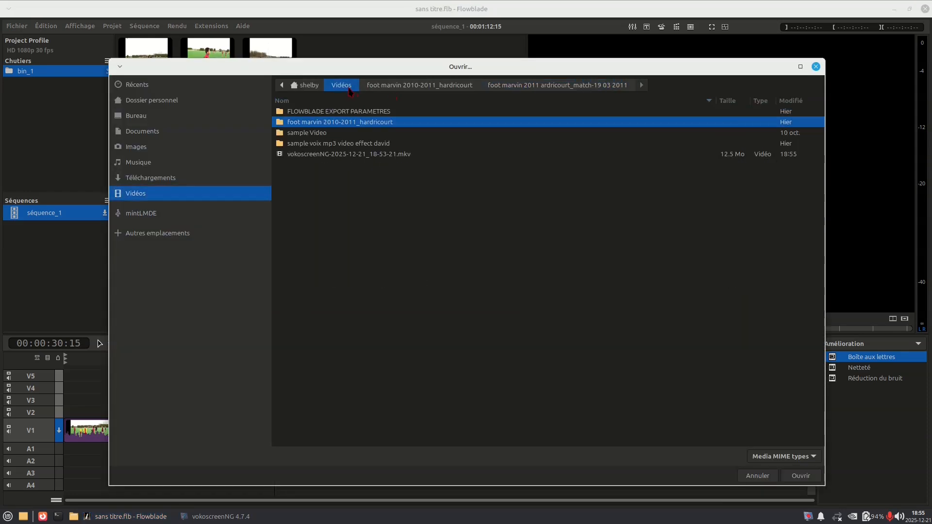
double_click(315, 133)
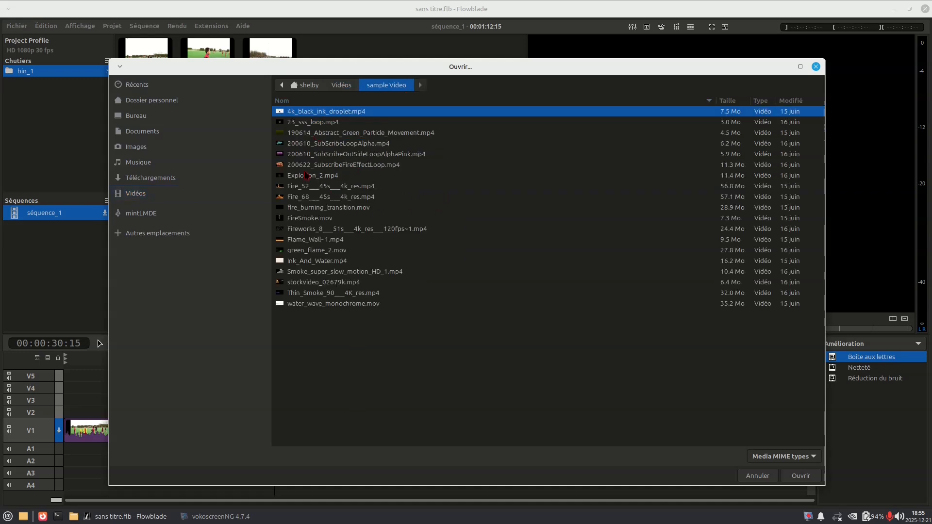
left_click(310, 165)
left_click(792, 478)
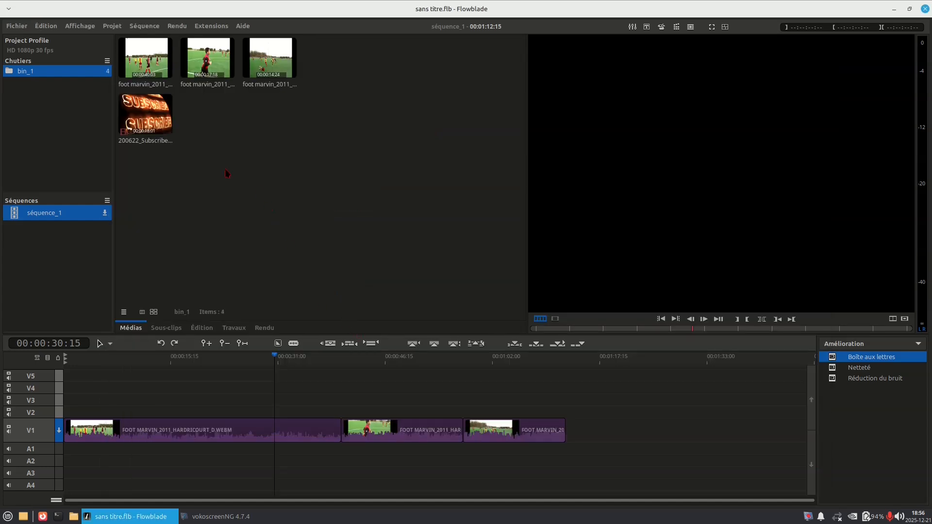
left_click_drag(162, 122, 207, 415)
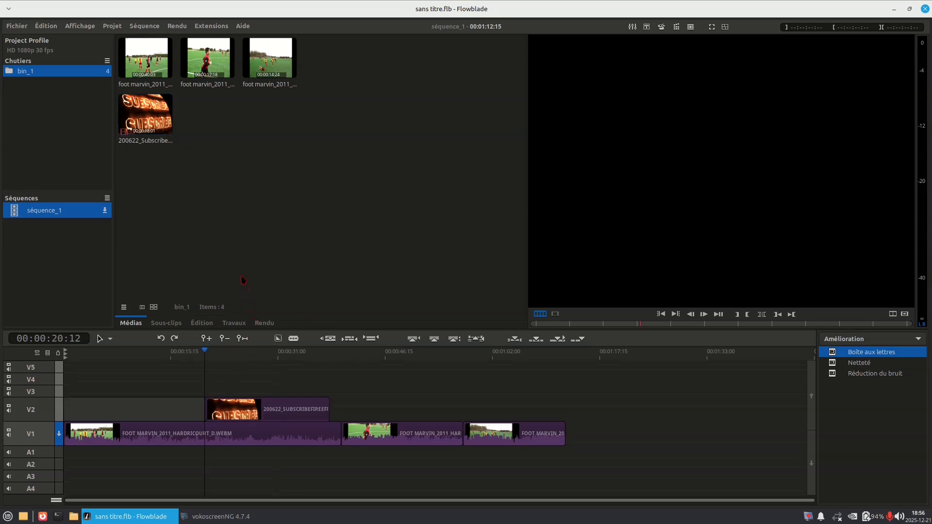
Step: Cycle tracks V1 and V2 through their available heights, leaving V1 at the tallest size and V2 at the medium size
double_click(41, 436)
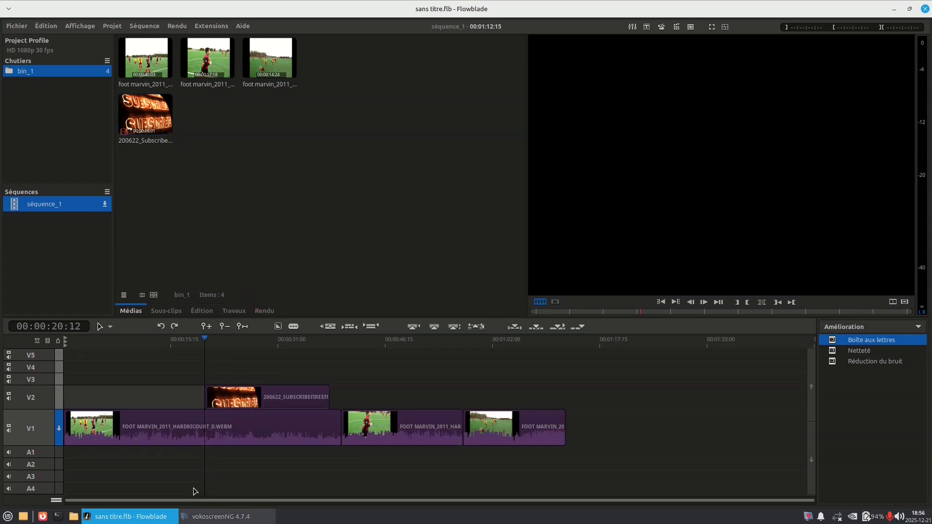
double_click(45, 431)
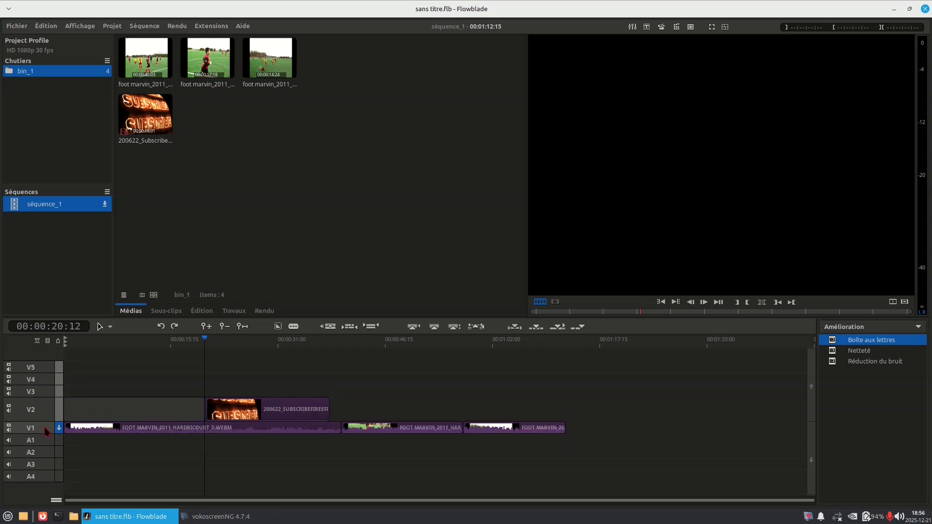
double_click(46, 432)
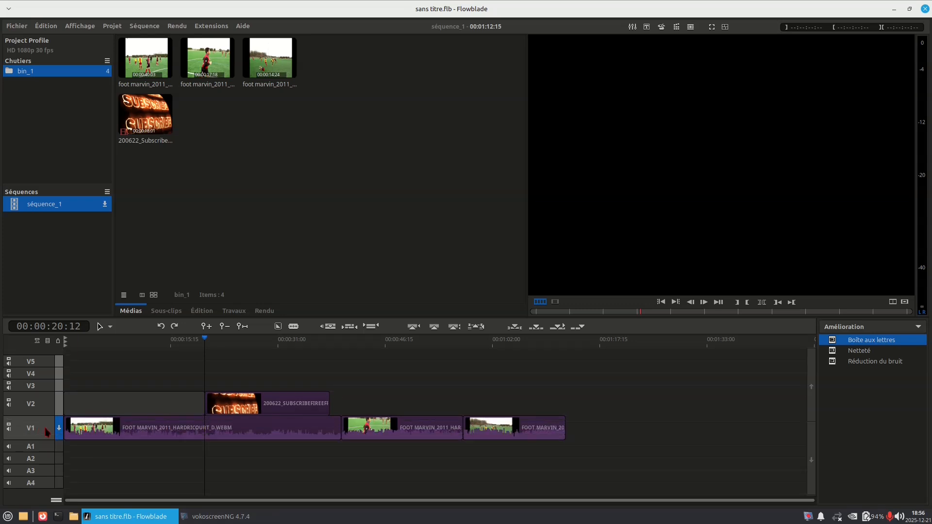
double_click(46, 431)
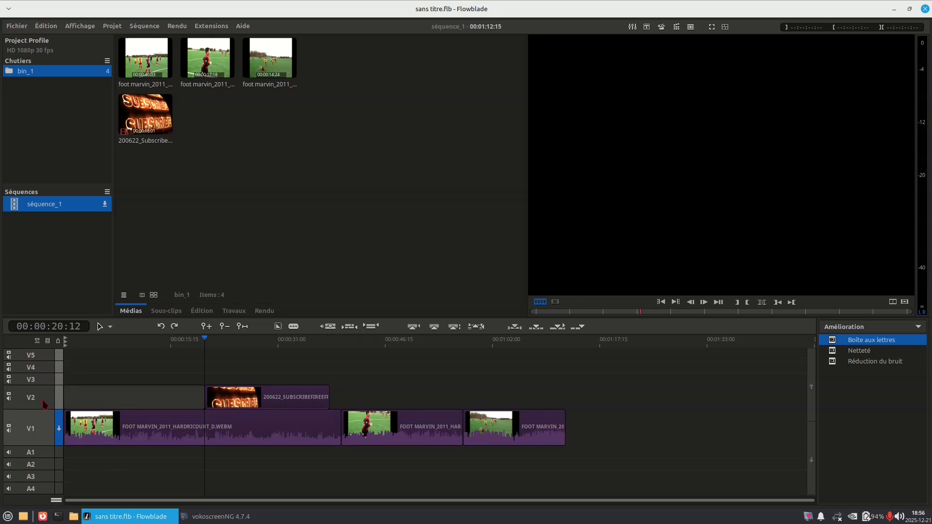
double_click(43, 404)
double_click(44, 404)
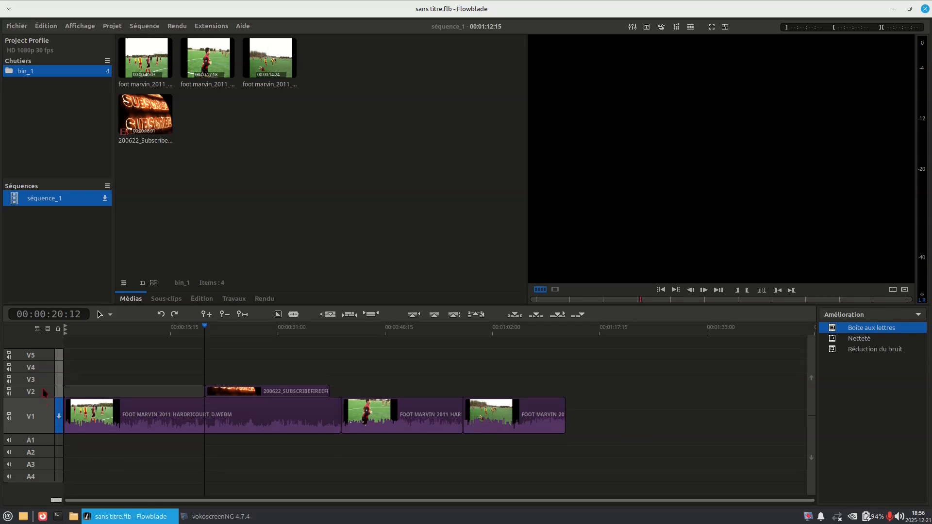
double_click(44, 393)
Step: Scrub the playhead over the V1 and V2 clips, select individual clips and try playback to check the monitor's picture and sound
left_click_drag(205, 327, 239, 331)
left_click(262, 399)
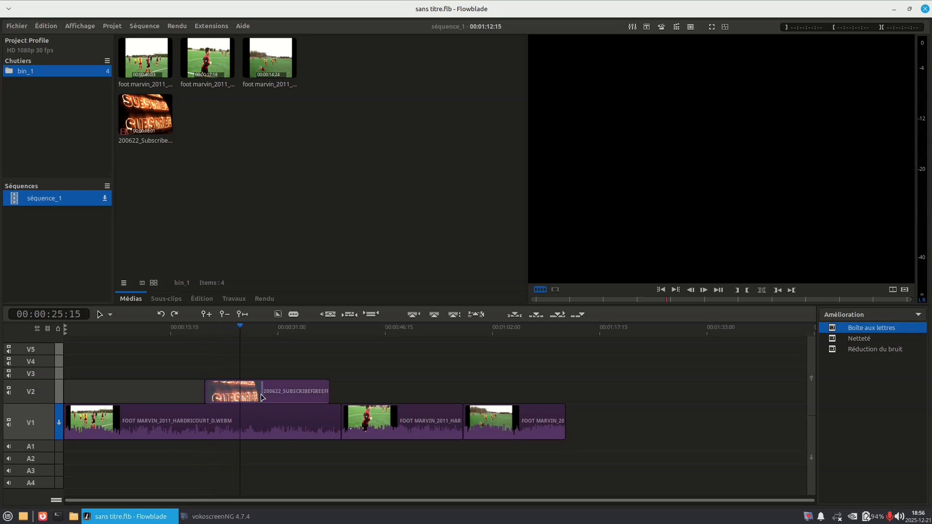
mouse_move(241, 330)
left_mouse_down()
mouse_move(256, 334)
mouse_move(249, 336)
left_mouse_up()
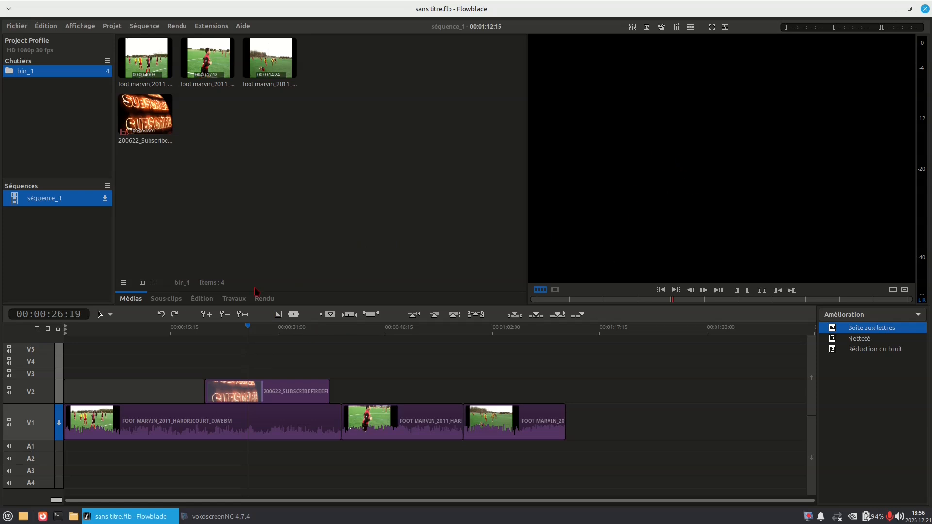
left_click_drag(247, 329, 184, 329)
left_click(172, 391)
left_click(246, 394)
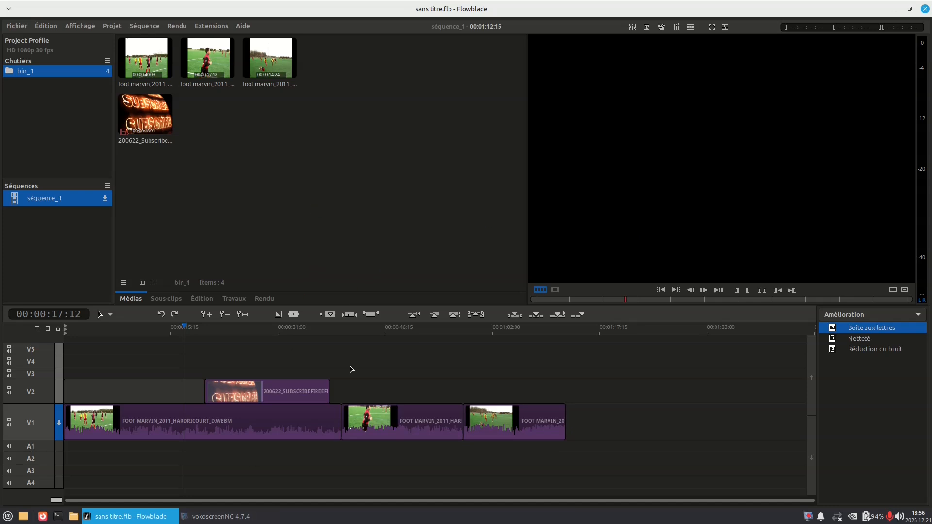
mouse_move(187, 331)
left_mouse_down()
mouse_move(244, 350)
mouse_move(237, 333)
mouse_move(192, 334)
left_mouse_up()
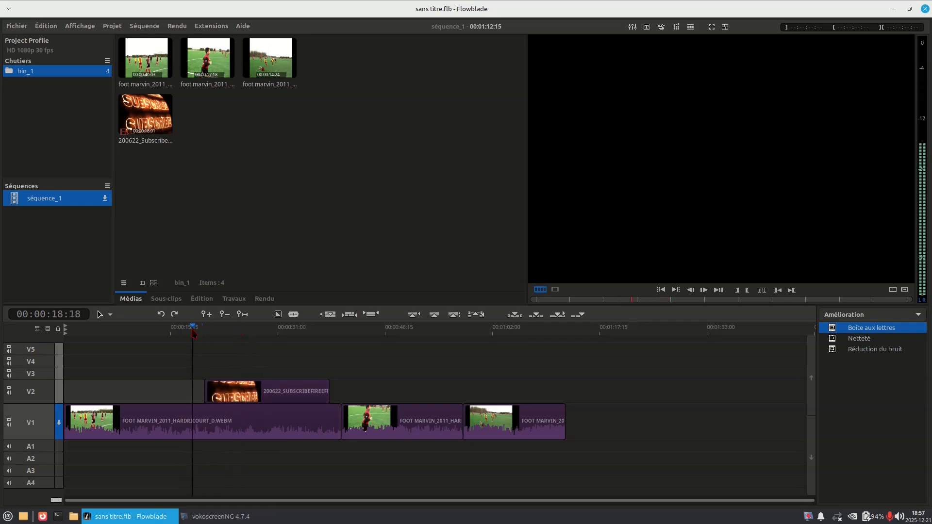
left_click(268, 426)
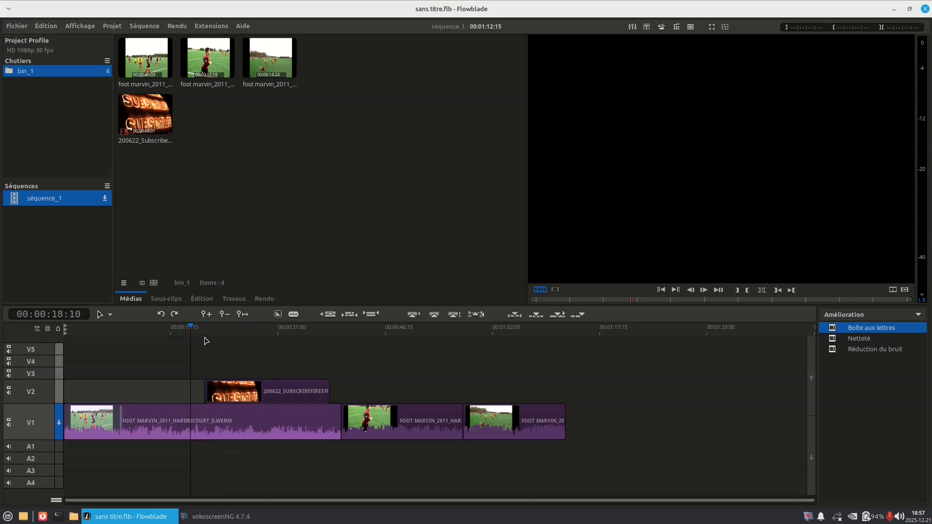
mouse_move(193, 331)
left_mouse_down()
mouse_move(356, 333)
mouse_move(184, 334)
left_mouse_up()
left_click(399, 428)
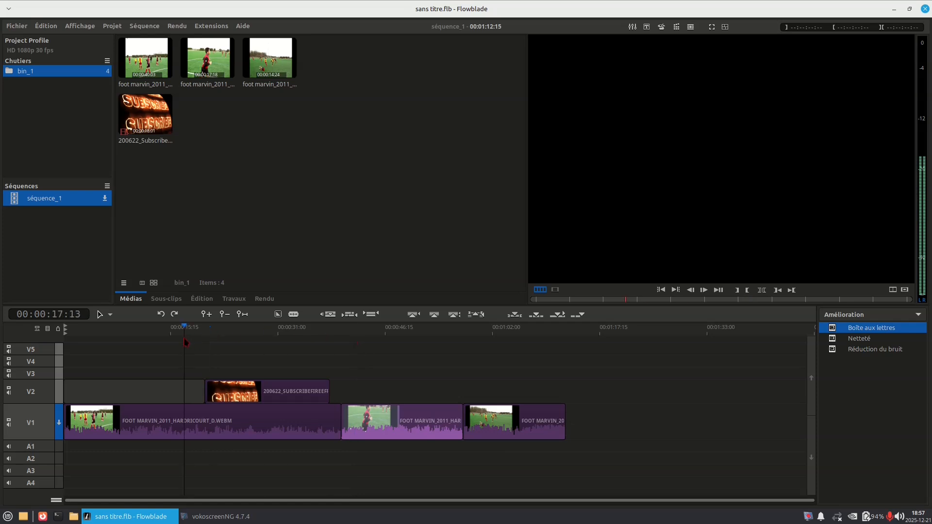
left_click(201, 415)
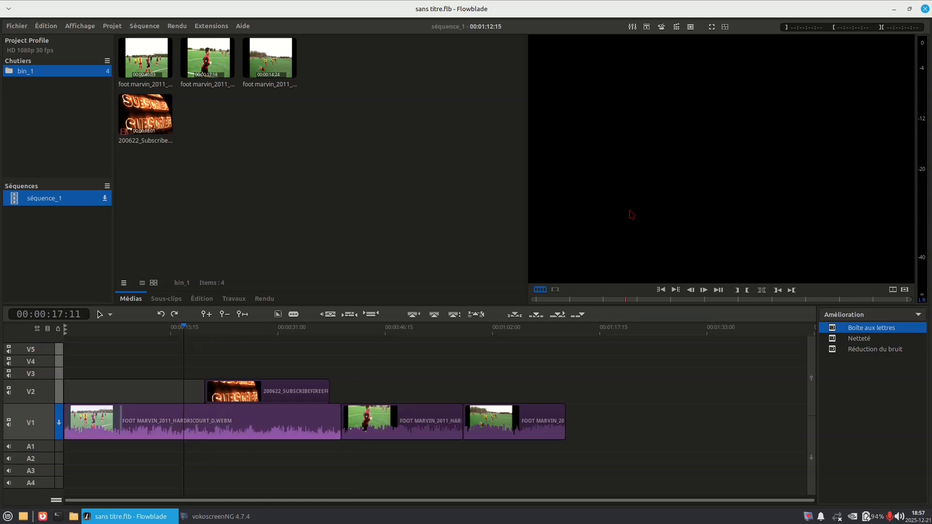
left_click(719, 290)
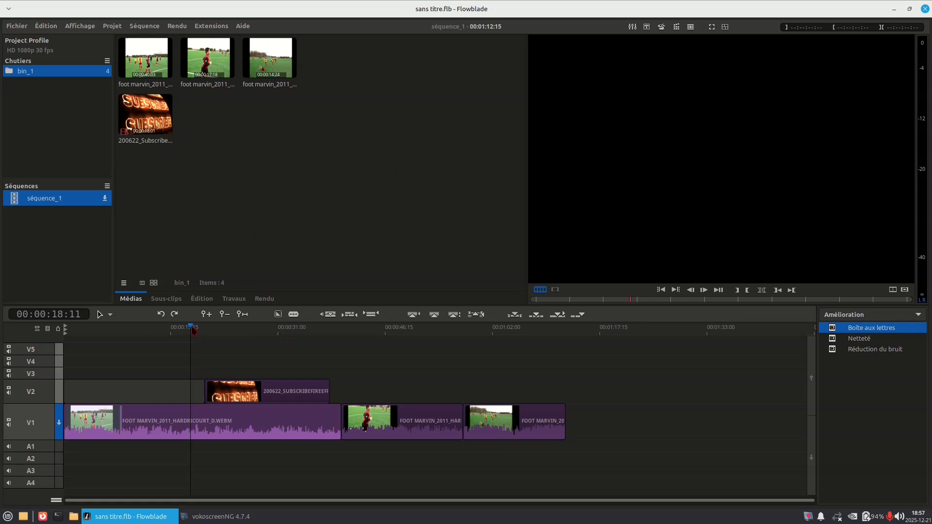
left_click_drag(191, 331, 175, 333)
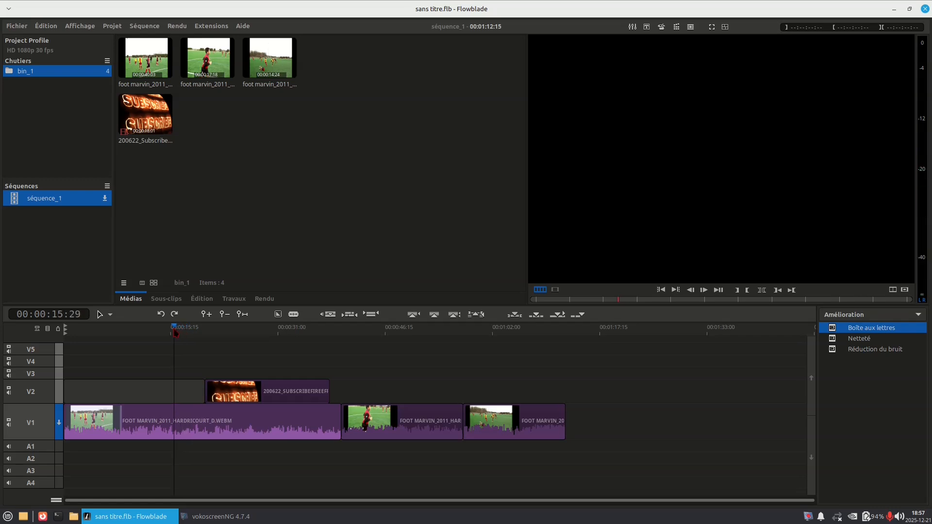
Step: Quit Flowblade without saving the project and start it again with an empty project
left_click(925, 9)
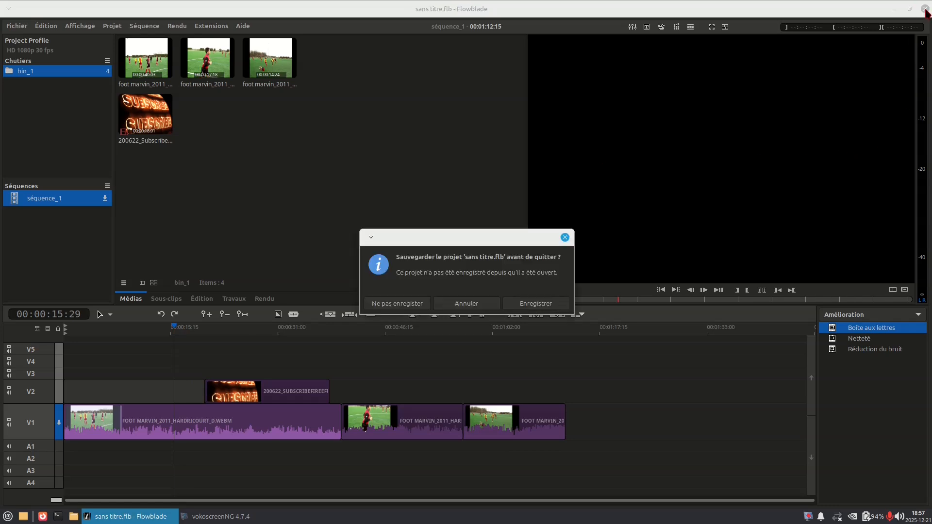
left_click(394, 305)
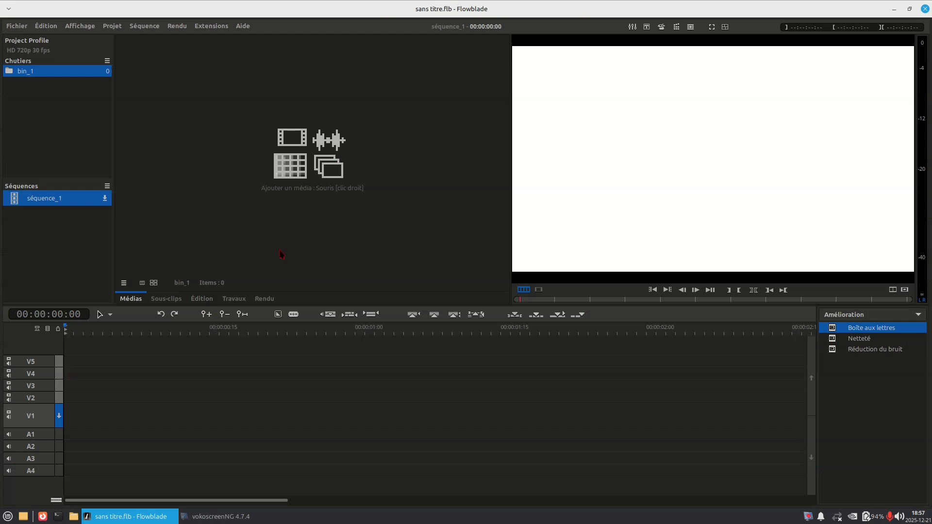
Step: Try to import 190614_Abstract_Green_Particle_Movement.mp4 and the files from green_flame_2.mov through water_wave_monochrome.mov into bin_1
left_click(324, 166)
left_click(320, 181)
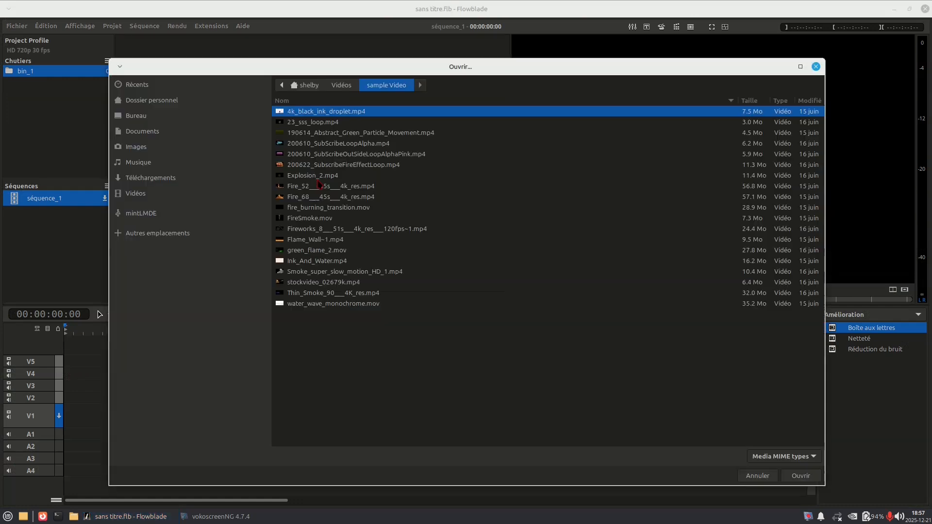
left_click(387, 135)
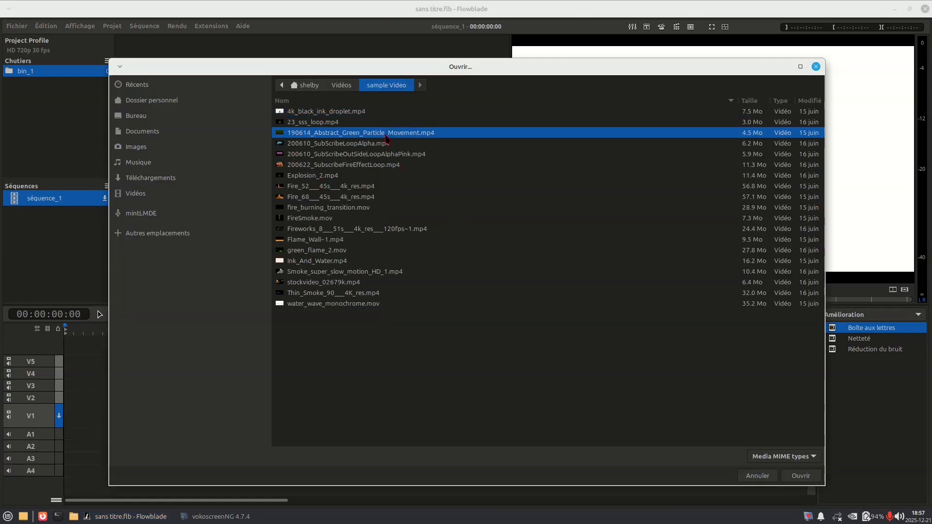
left_click_drag(469, 144, 418, 161)
left_click_drag(353, 327, 357, 250)
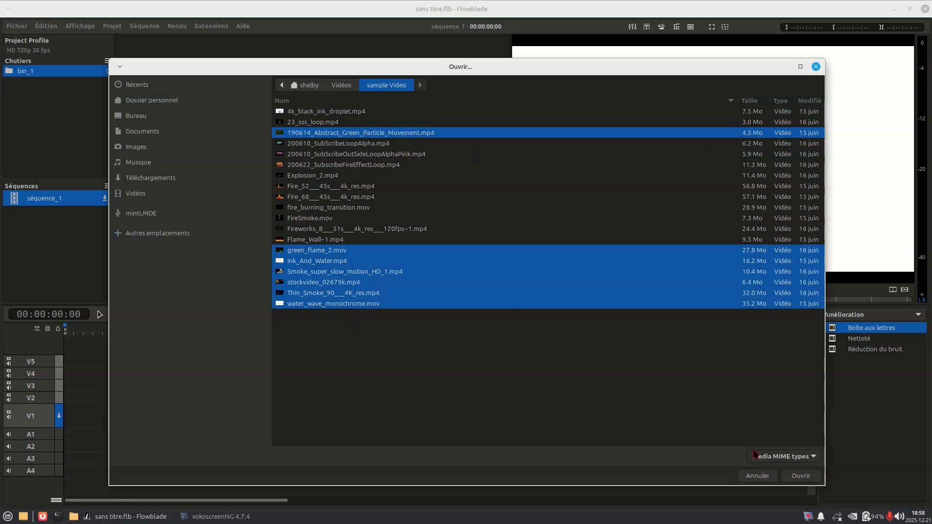
left_click(801, 478)
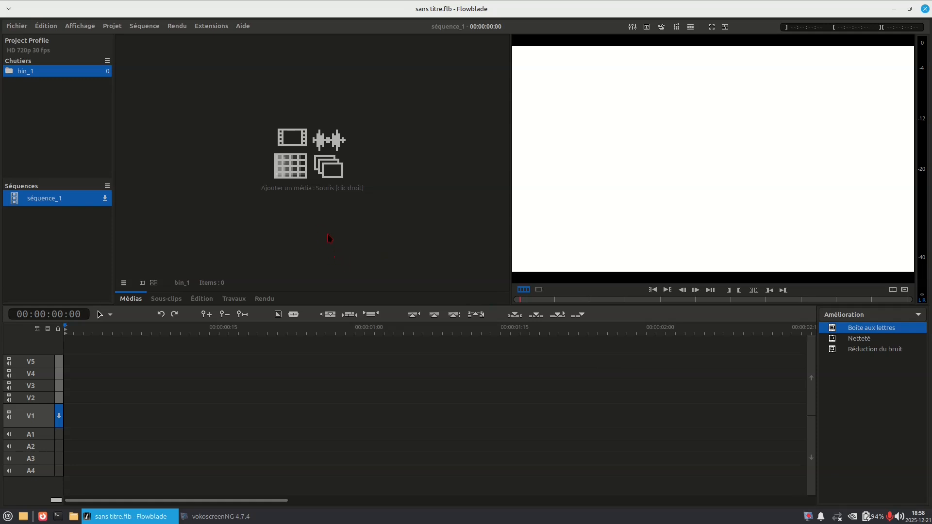
Step: Try again to import several videos from the end of the sample Video folder, and check the sub-clips and media views
right_click(260, 188)
left_click(291, 193)
left_click_drag(342, 333, 334, 275)
left_click(809, 479)
left_click(166, 299)
left_click(138, 302)
Step: Try to import only Smoke_super_slow_motion_HD_1.mp4 from the sample Video folder into bin_1
right_click(284, 170)
left_click(286, 187)
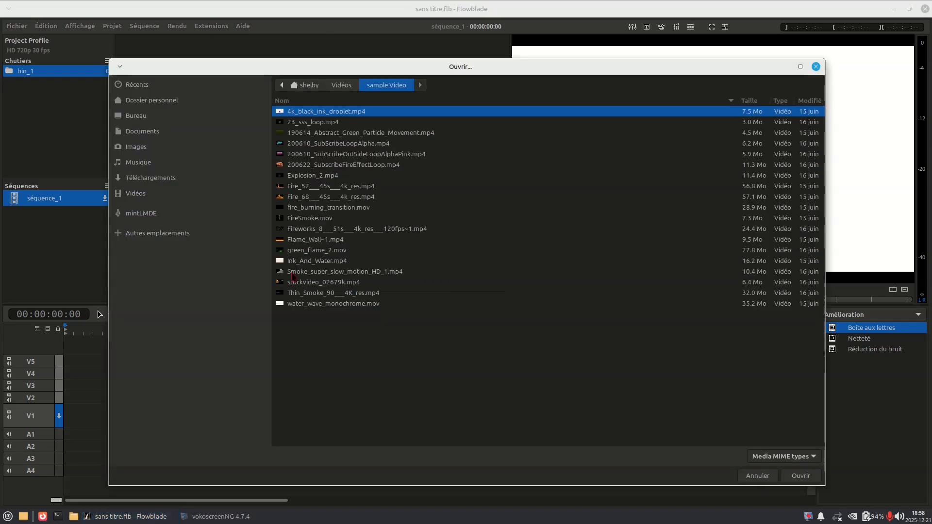
left_click(316, 272)
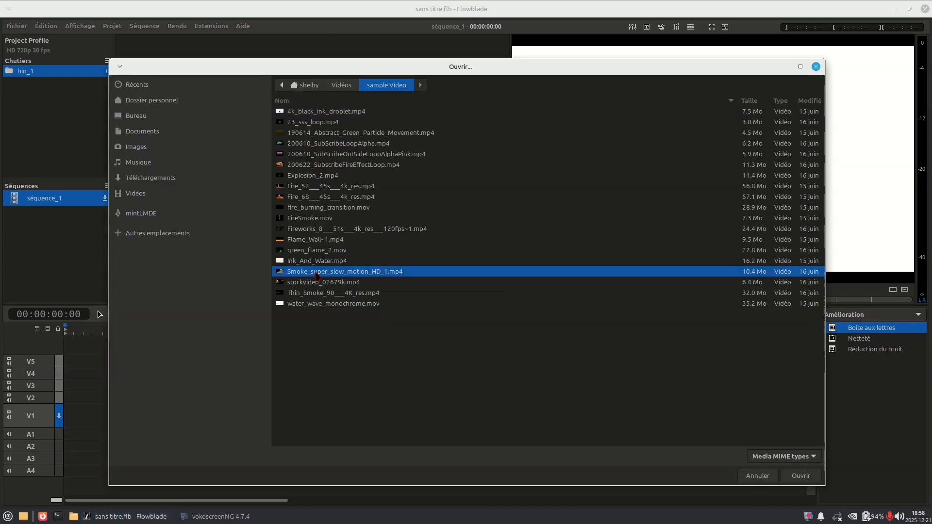
left_click(788, 478)
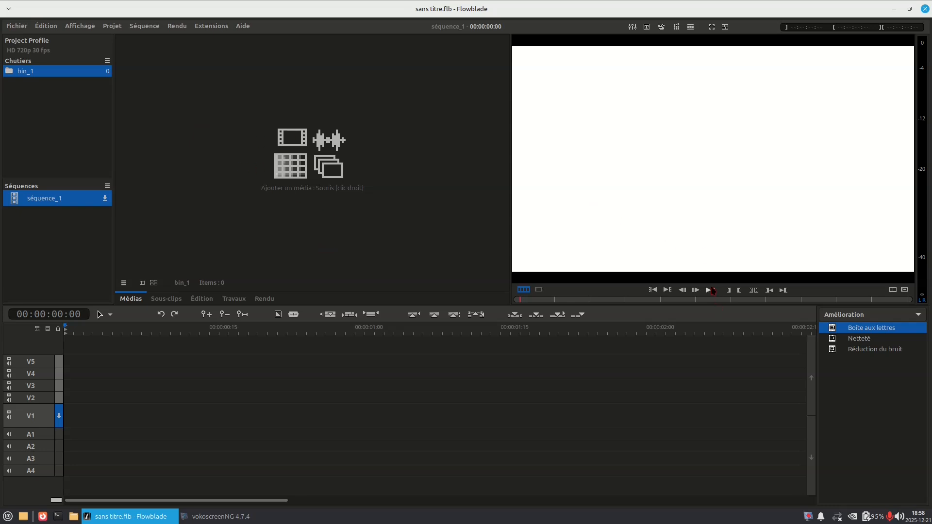
Step: Restart Flowblade, import Fire_68___45s___4k_res.mp4 from the sample Video folder and change the project profile to match the file's
left_click(925, 9)
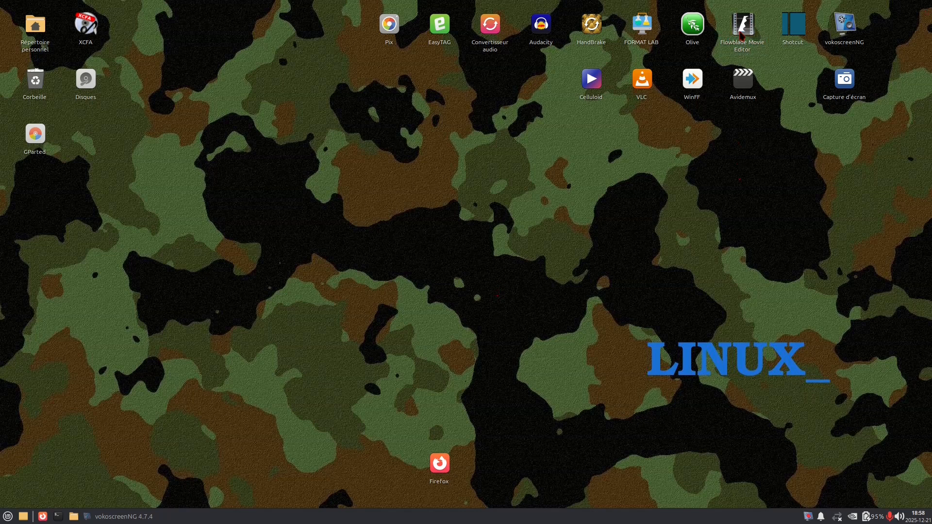
double_click(742, 30)
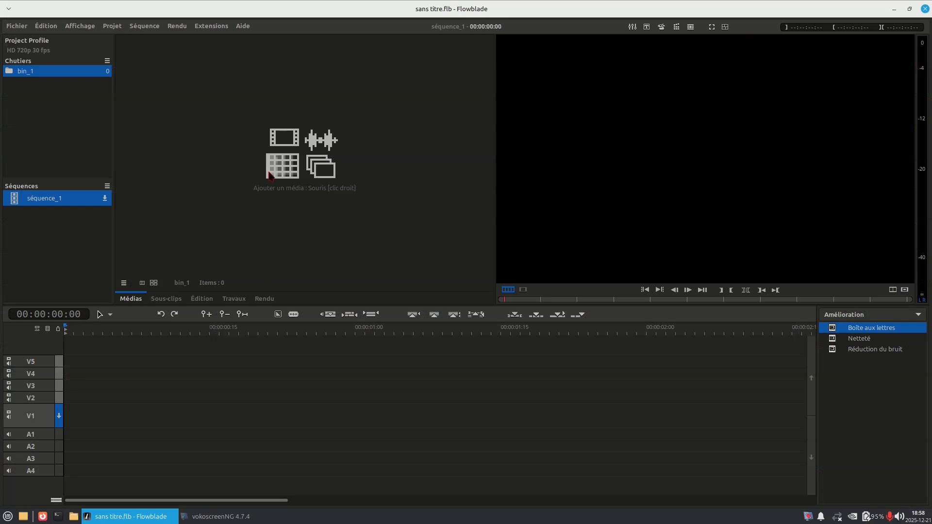
right_click(270, 176)
left_click(274, 186)
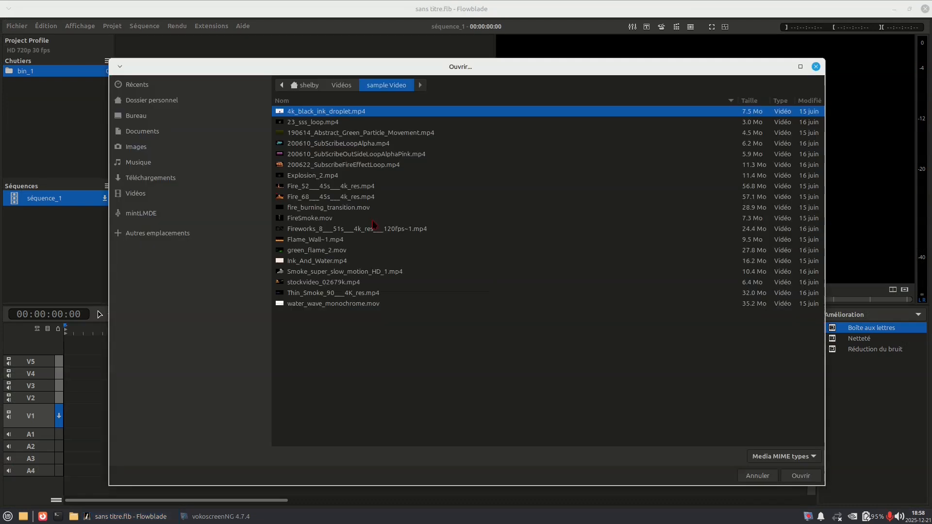
left_click(359, 197)
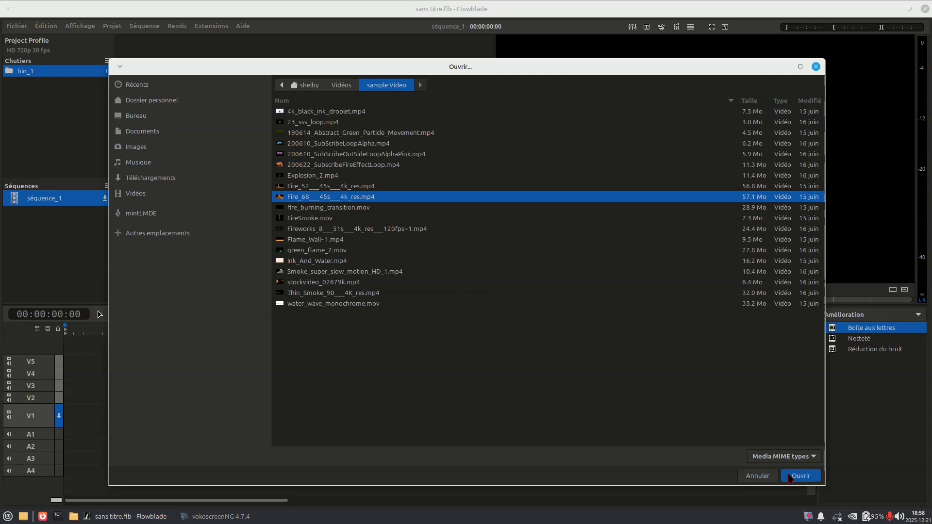
left_click(790, 477)
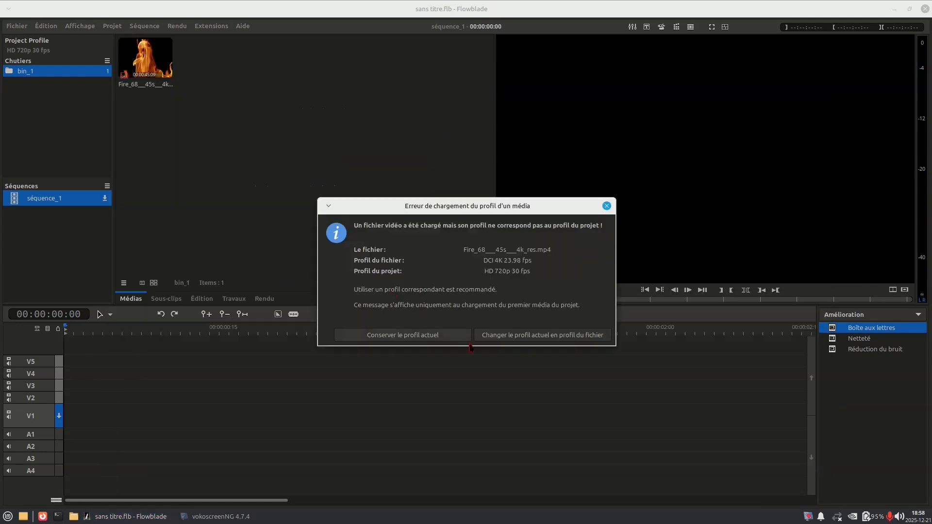
left_click(513, 336)
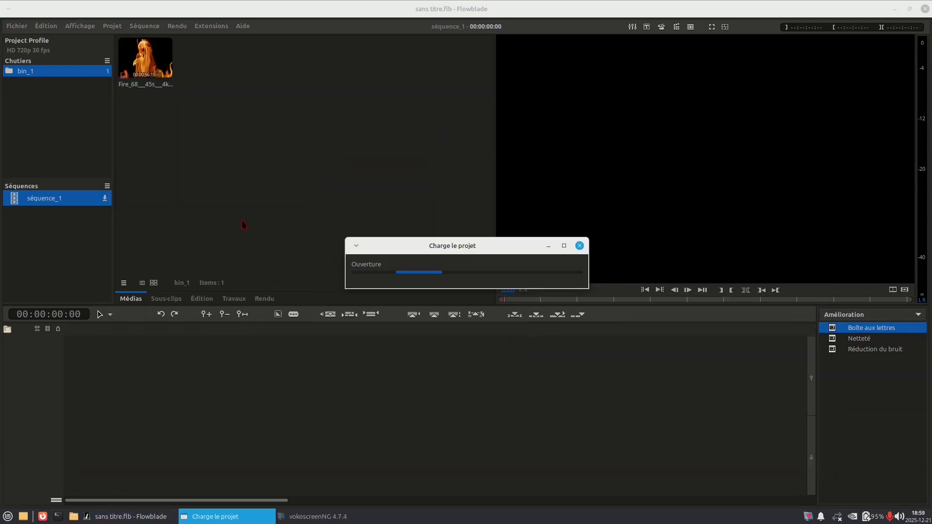
Step: Import the three videos from 200610_SubScribeLoopAlpha.mp4 through 200622_SubscribeFireEffectLoop.mp4 into bin_1
right_click(170, 154)
left_click(253, 164)
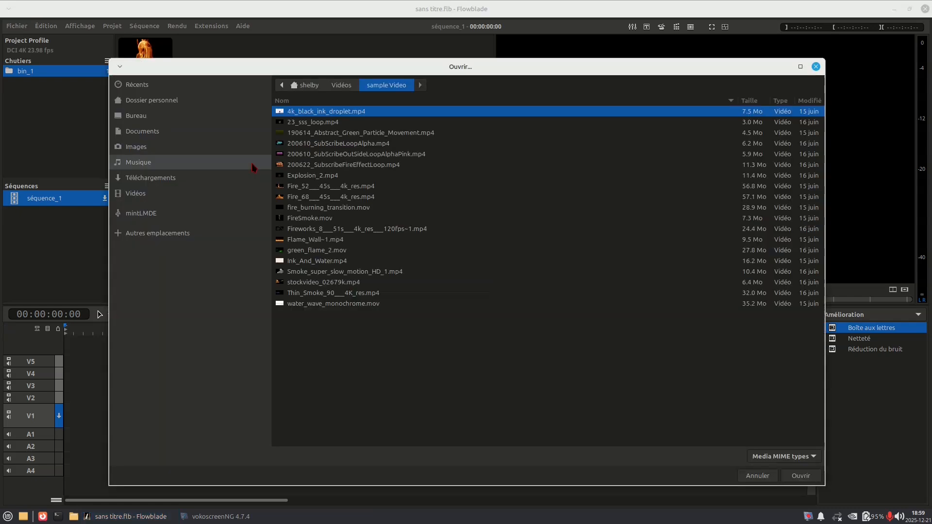
left_click(298, 168)
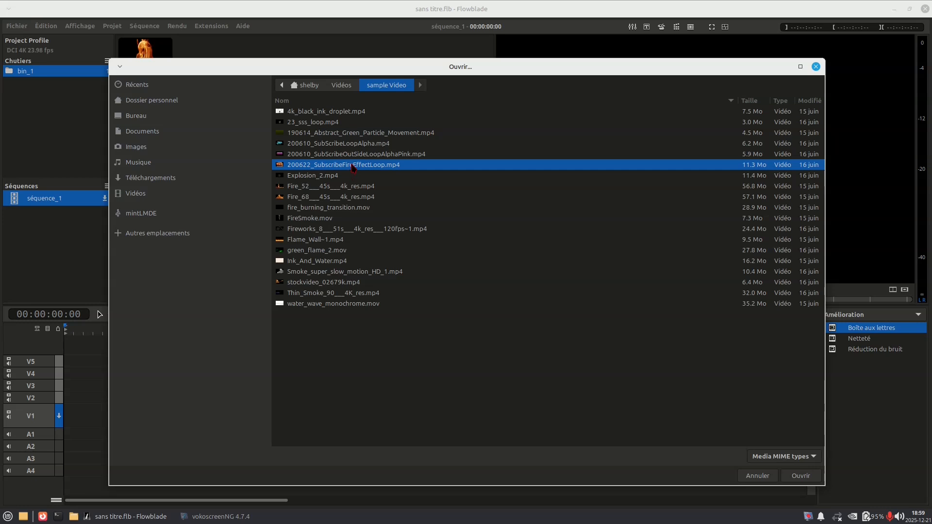
left_click(369, 144, "shift")
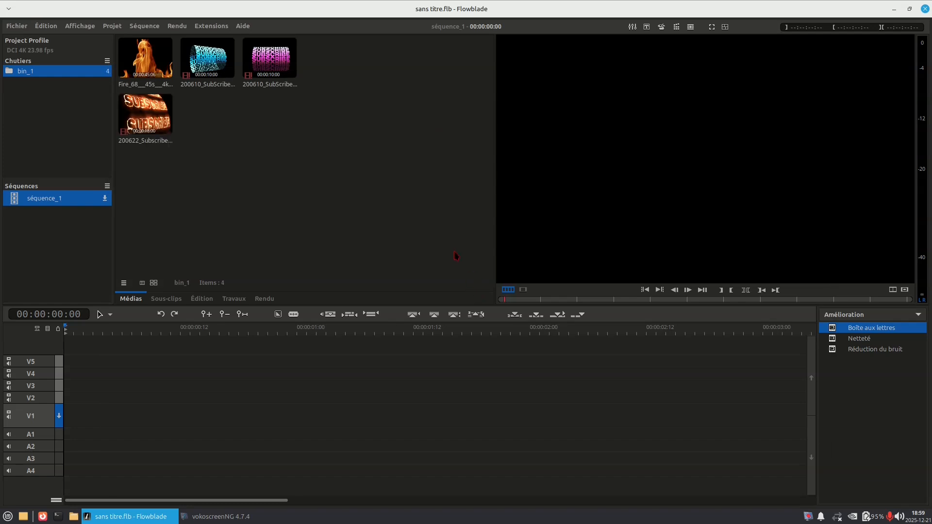
Step: Place Fire_68___45s___4k_res.mp4 at the start of track V1 and 200622_SubscribeFireEffectLoop.mp4 directly after it
left_click_drag(154, 68, 94, 416)
scroll(265, 417, "down", 10)
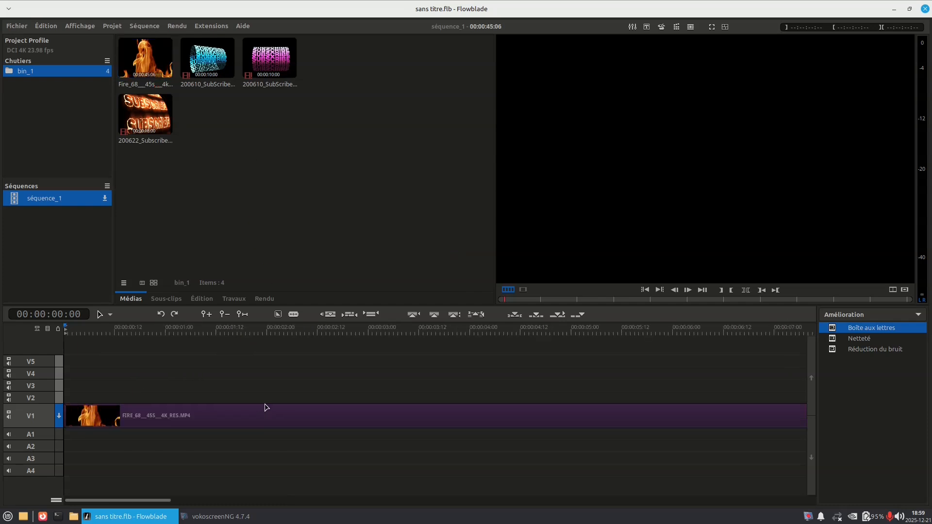
scroll(266, 407, "down", 1)
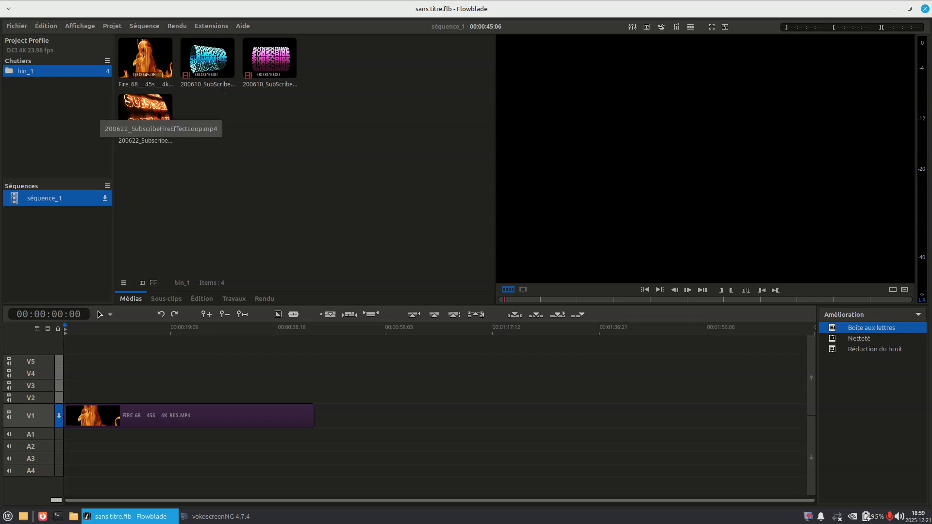
left_click_drag(145, 111, 344, 416)
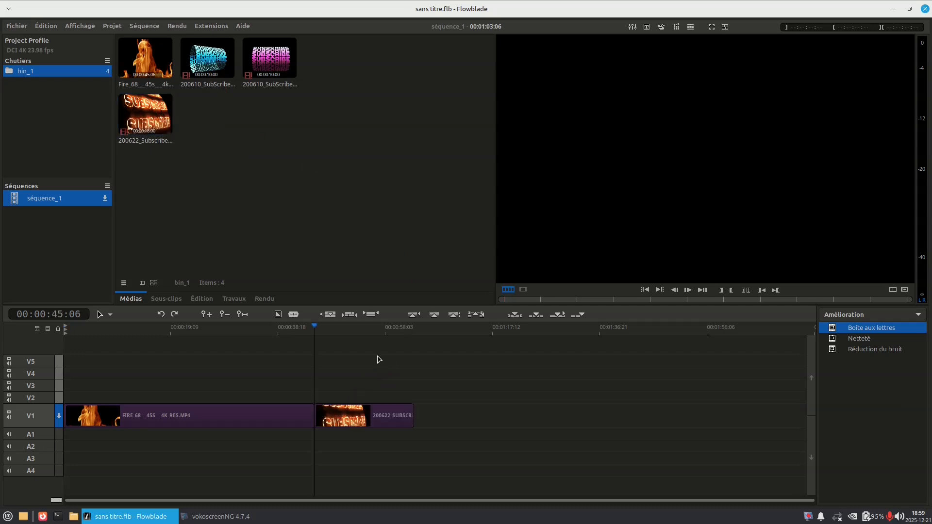
Step: Move the playhead back within the fire clip on V1 and play a short stretch to check the monitor preview
left_click_drag(314, 326, 212, 332)
left_click(214, 422)
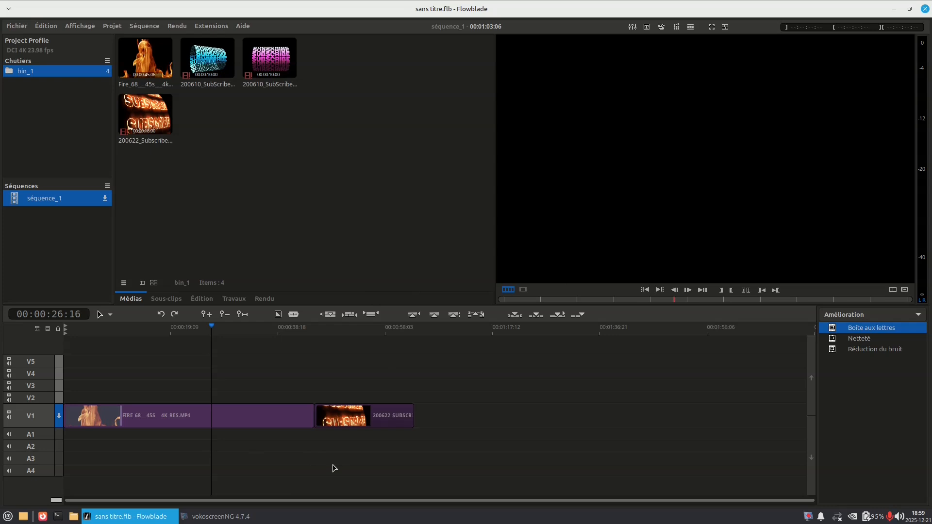
scroll(338, 470, "up", 1)
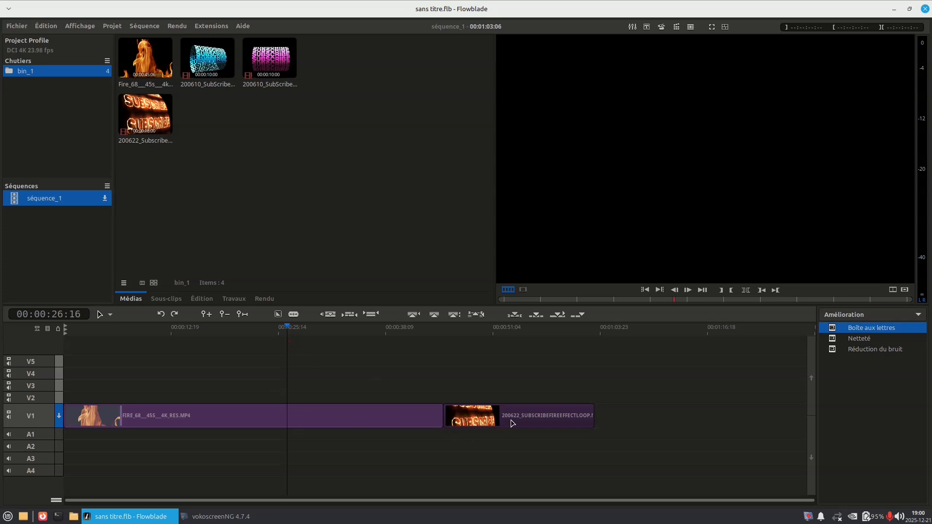
left_click_drag(289, 334, 232, 336)
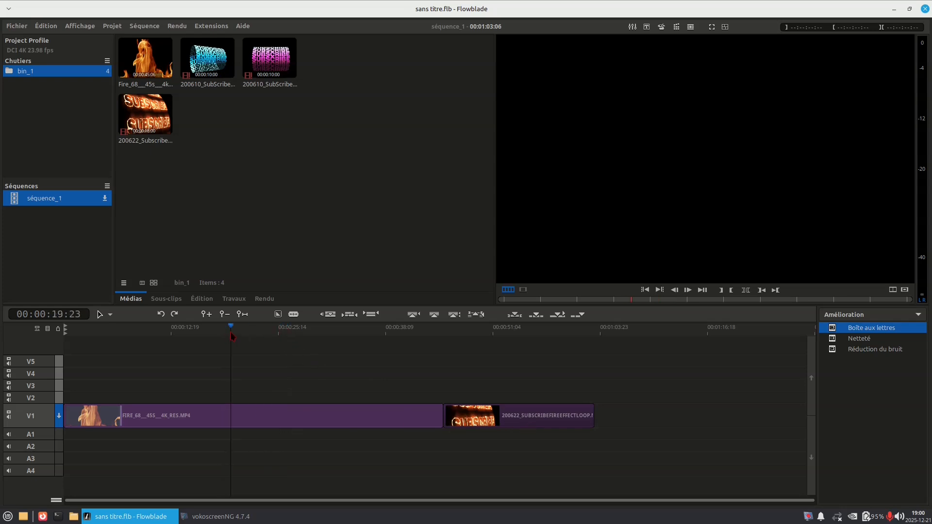
left_click(703, 291)
left_click(703, 291)
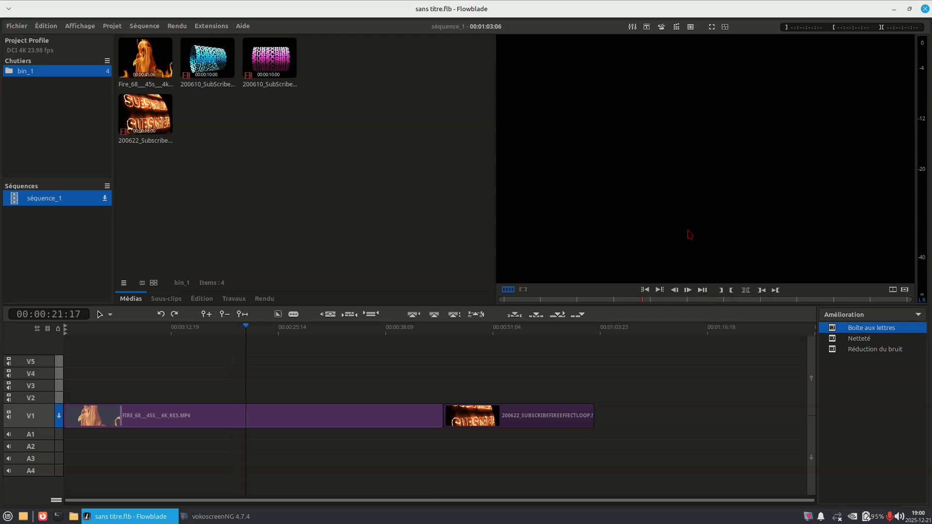
Step: Quit Flowblade without saving the project and stop the screen recording in vokoscreenNG
left_click(926, 9)
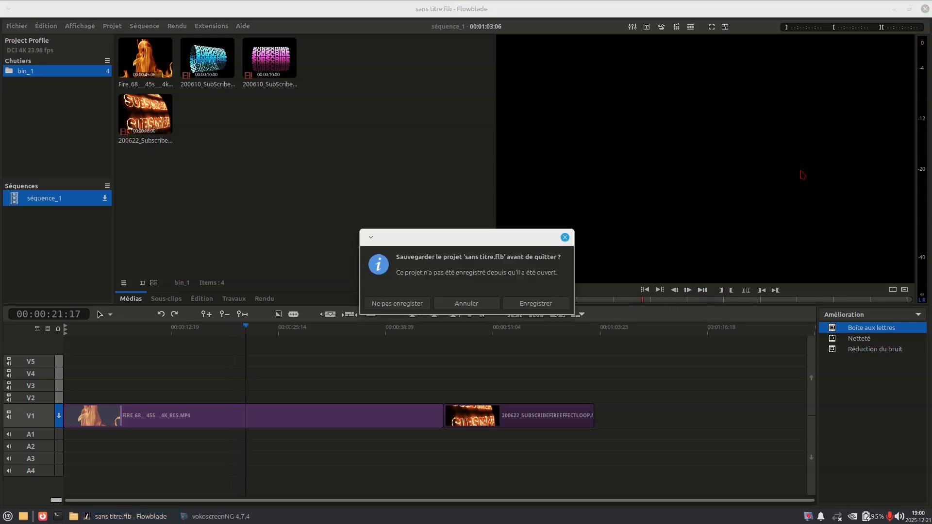
left_click(425, 304)
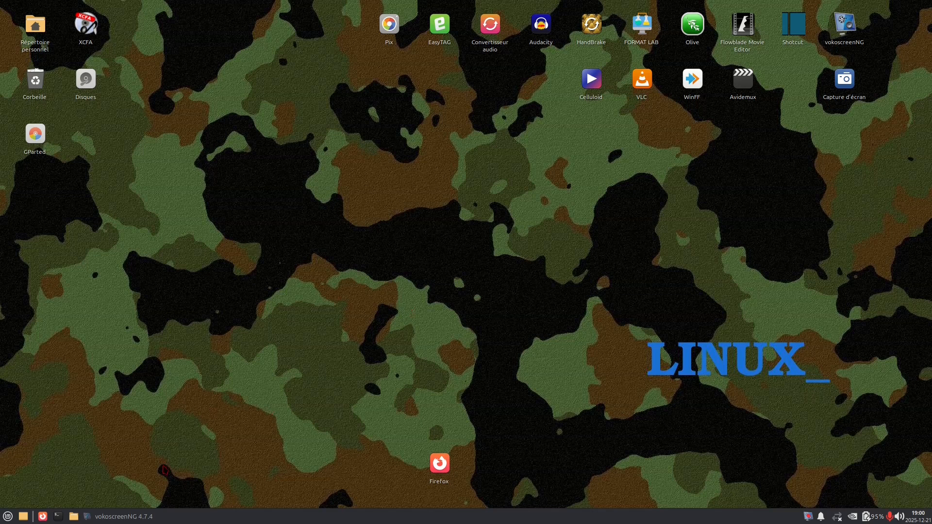
left_click(125, 517)
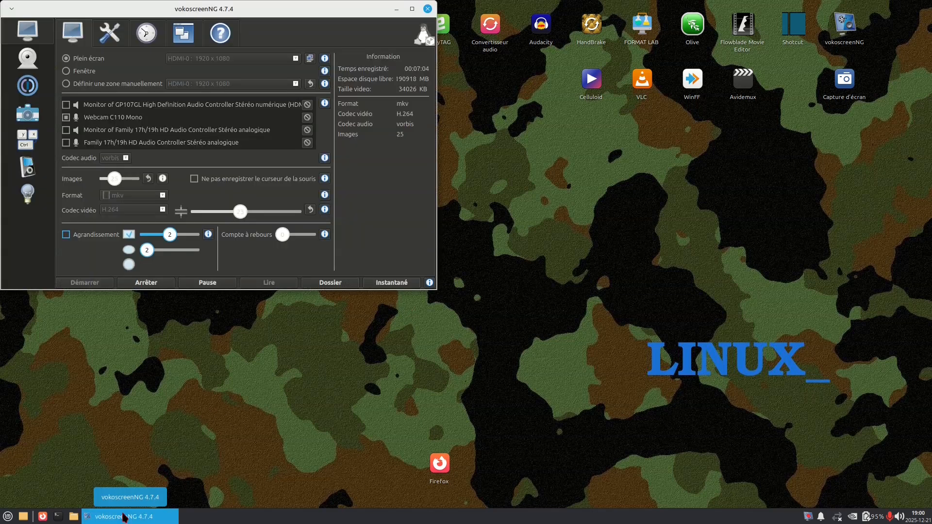
left_click(160, 285)
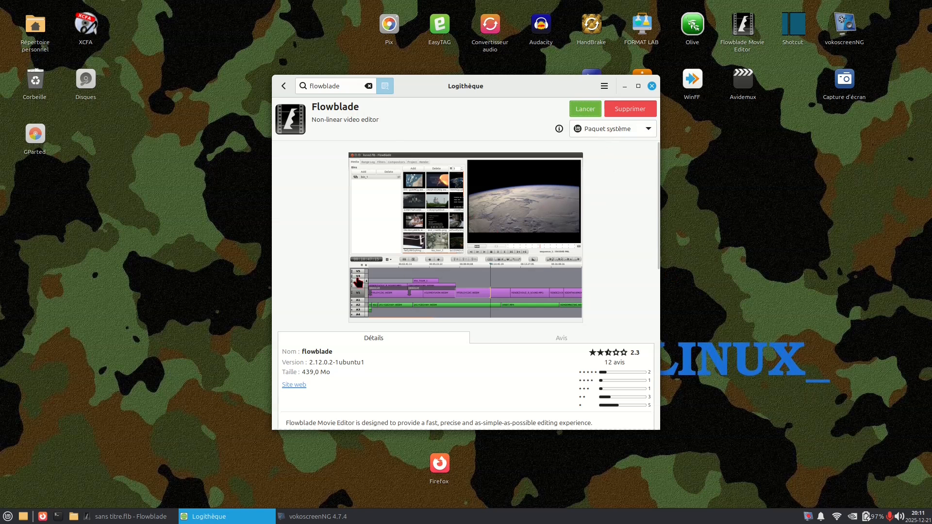
Step: Compare Flowblade's system package page in Logithèque with the running football project, then close Logithèque and return to Flowblade
left_click(625, 86)
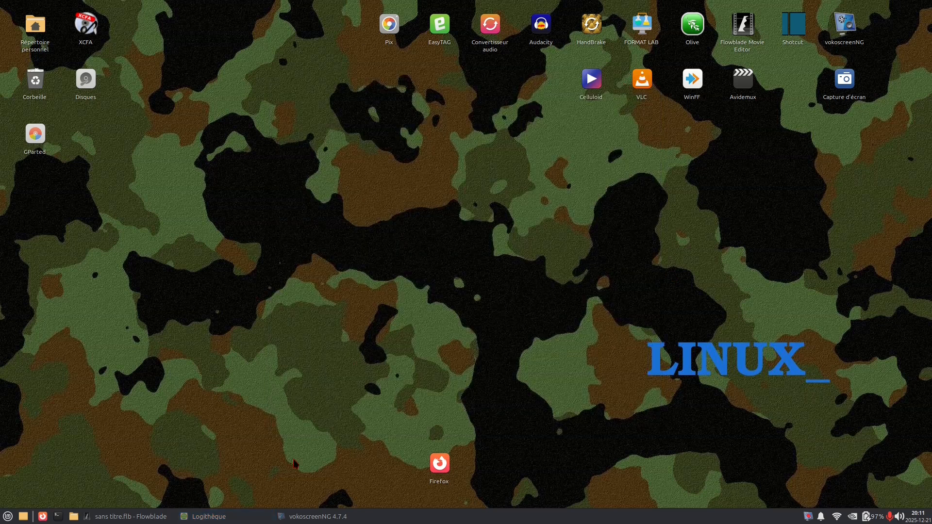
left_click(145, 515)
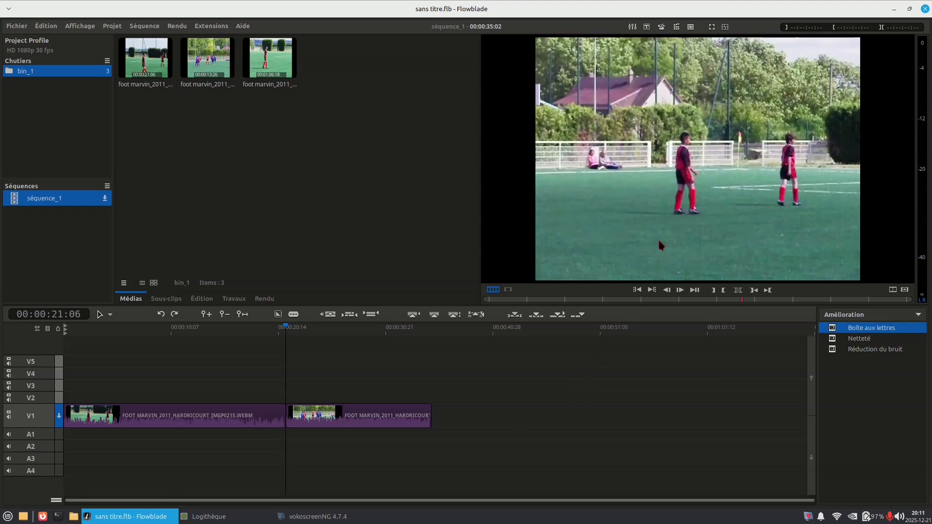
left_click(895, 9)
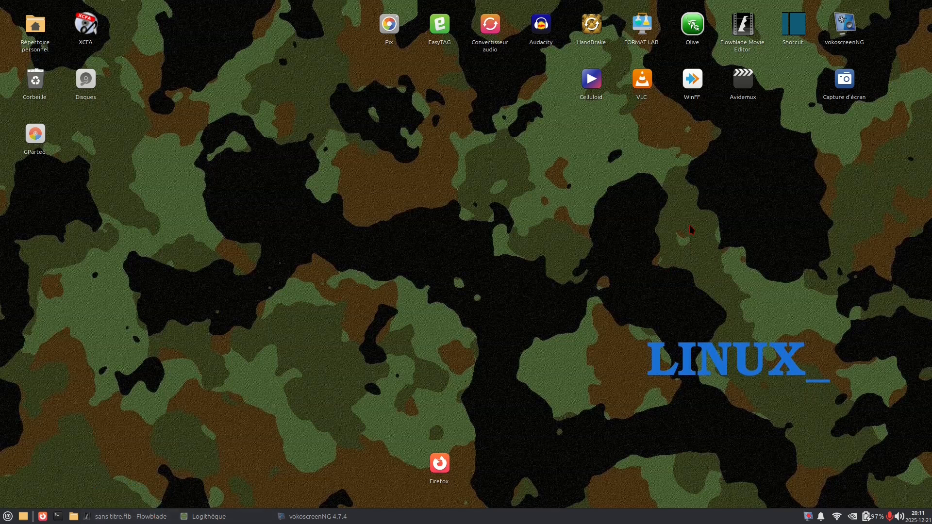
left_click(223, 516)
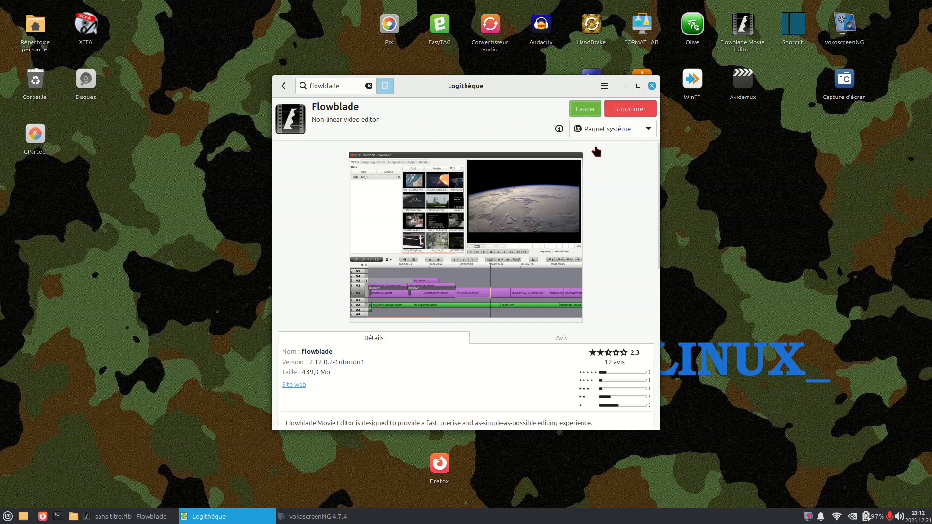
left_click(652, 86)
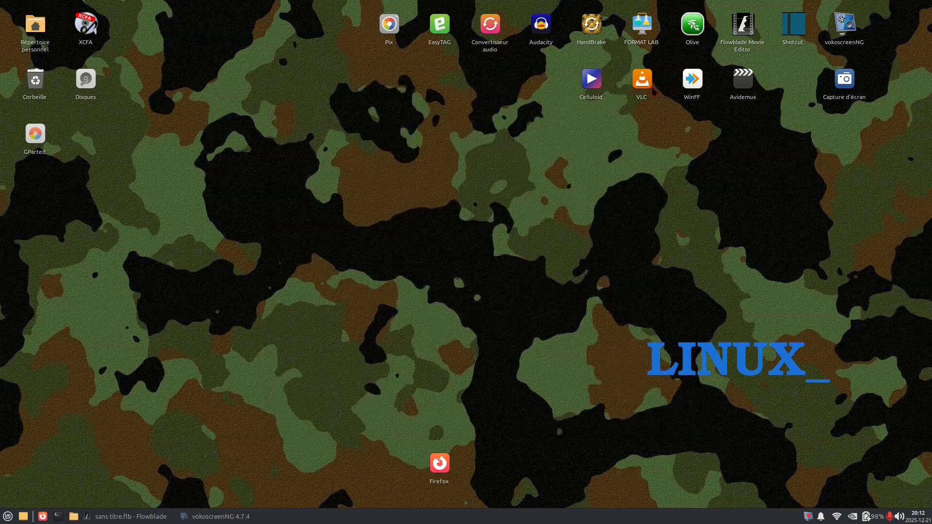
left_click(130, 516)
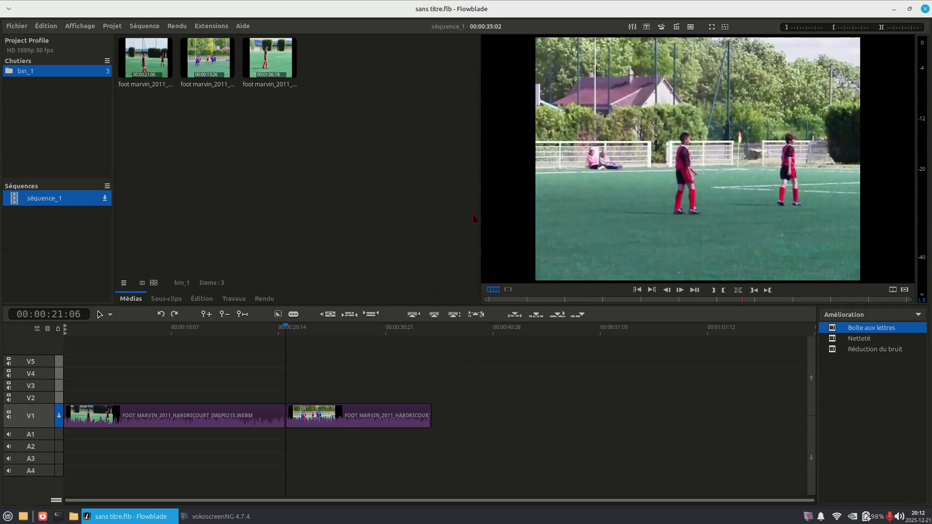
Step: Review the editing, playback and display preferences, validate the dialog and dismiss the restart notice
left_click(52, 26)
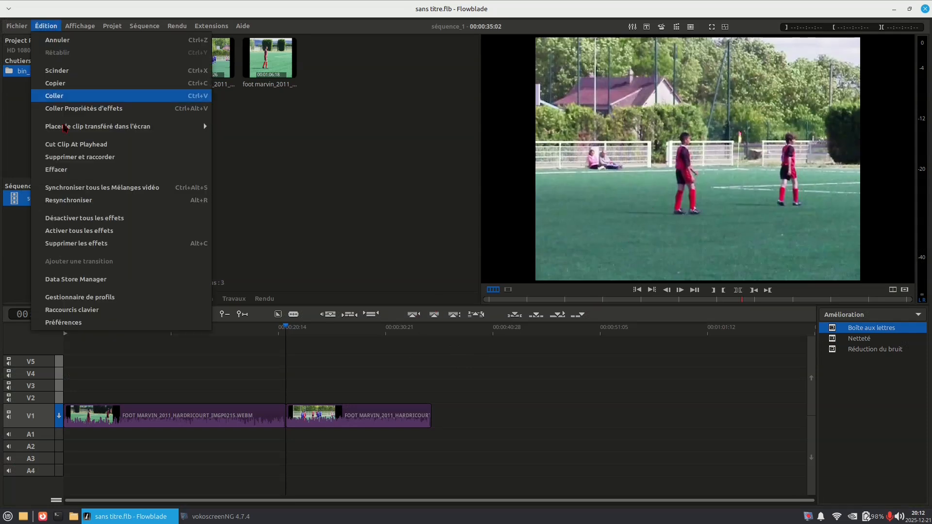
left_click(72, 325)
left_click(314, 169)
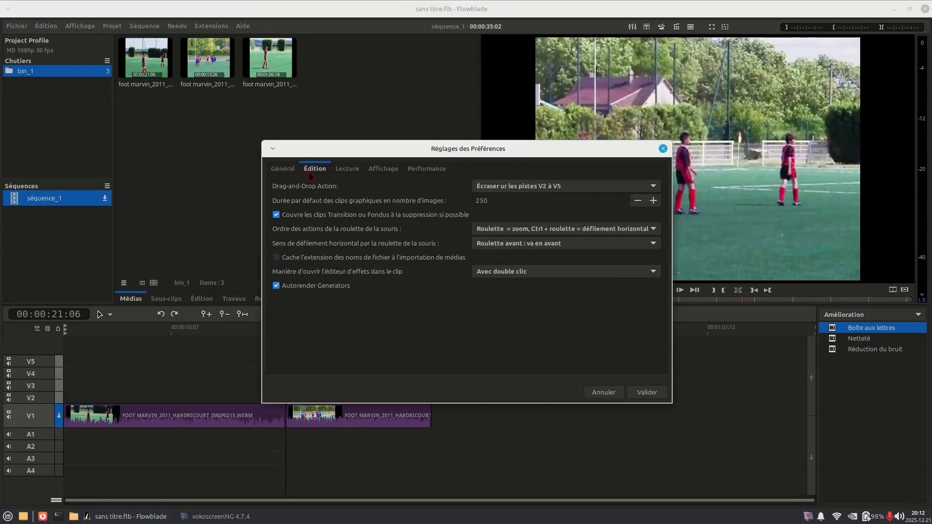
left_click_drag(429, 142, 249, 97)
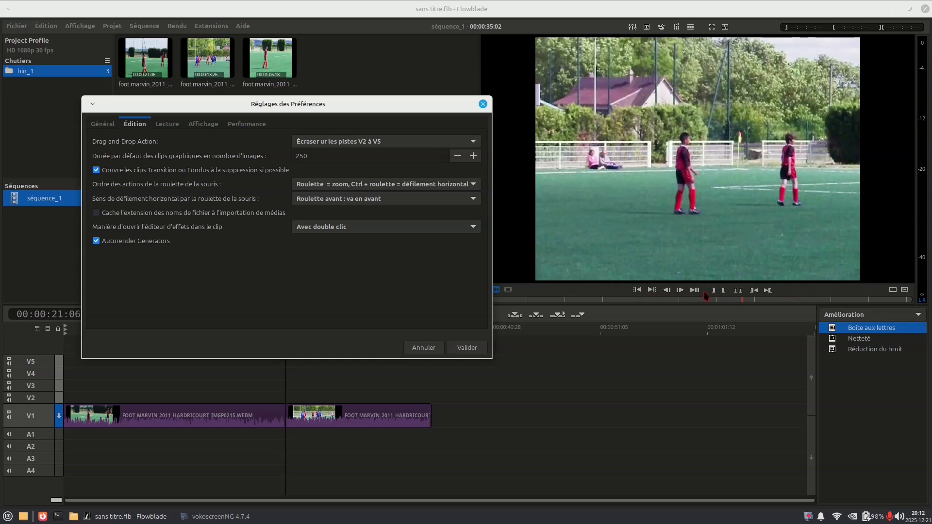
left_click(161, 128)
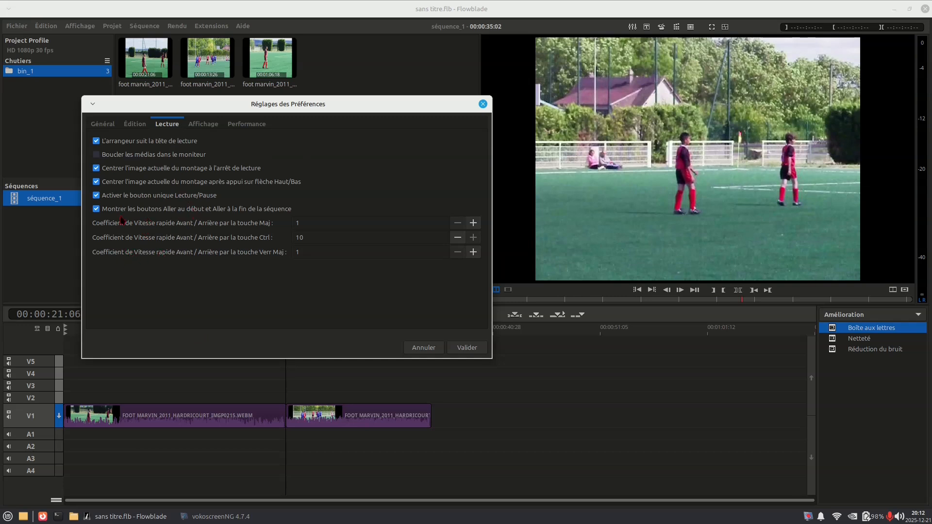
left_click(204, 125)
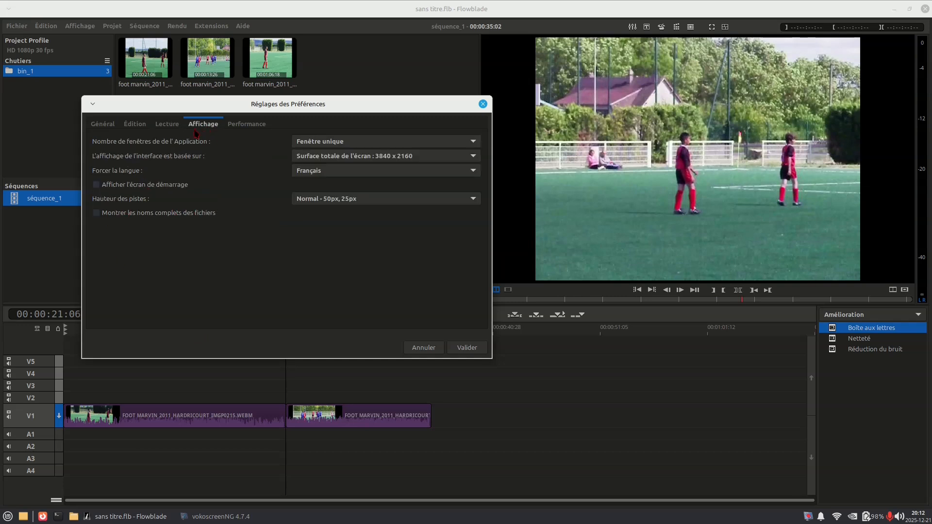
left_click(172, 128)
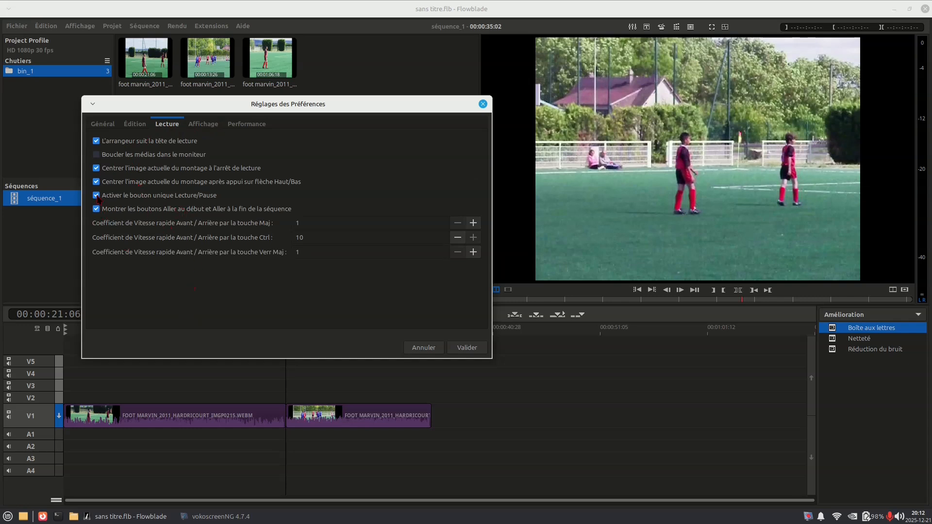
left_click(472, 349)
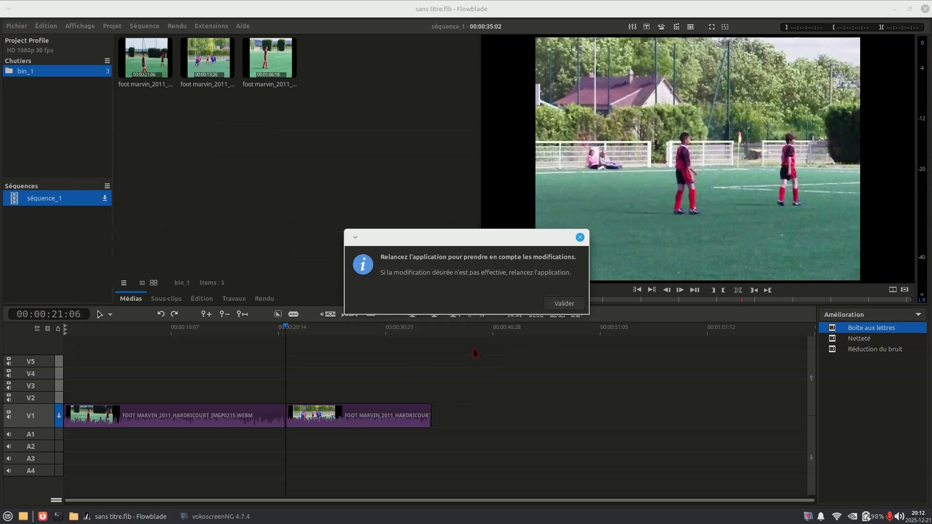
left_click(575, 304)
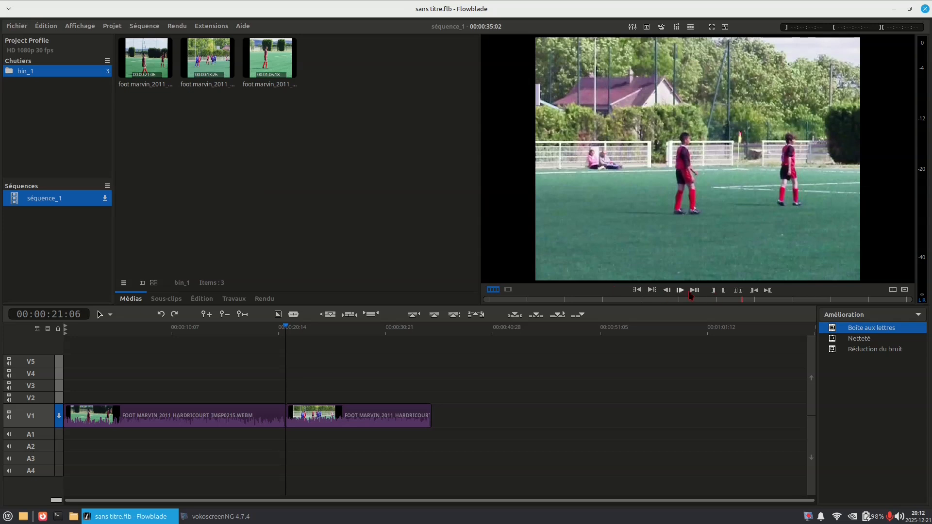
Step: Reopen the preferences, check the editing and playback settings including the single Play/Pause button option, then validate and dismiss the notice
left_click(38, 29)
left_click(100, 323)
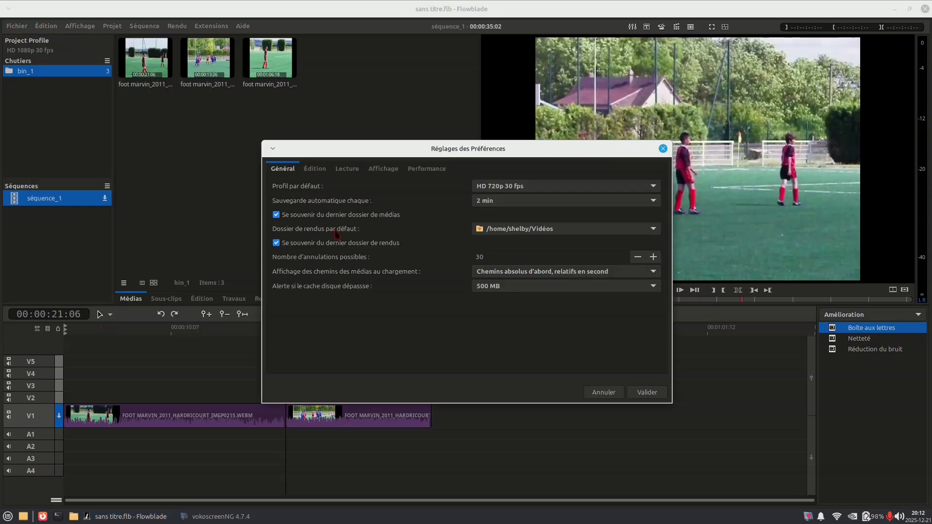
left_click(315, 170)
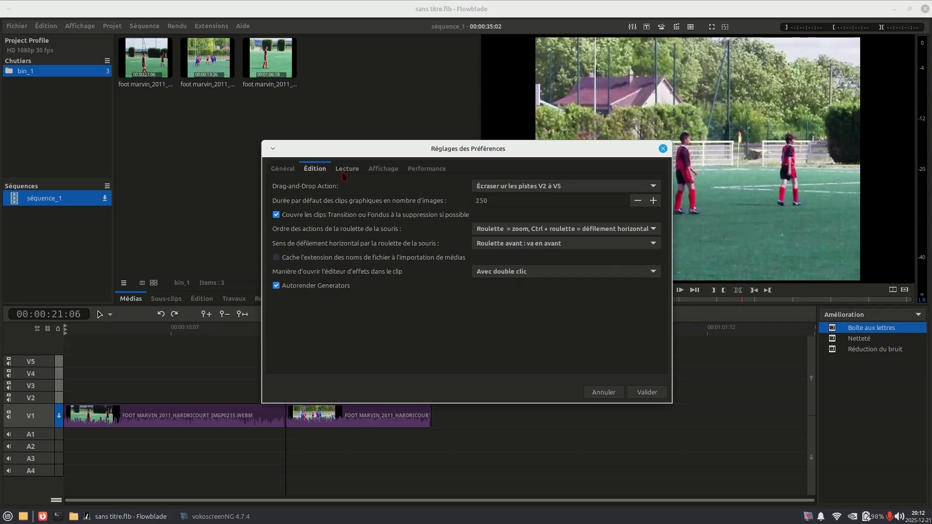
left_click(343, 170)
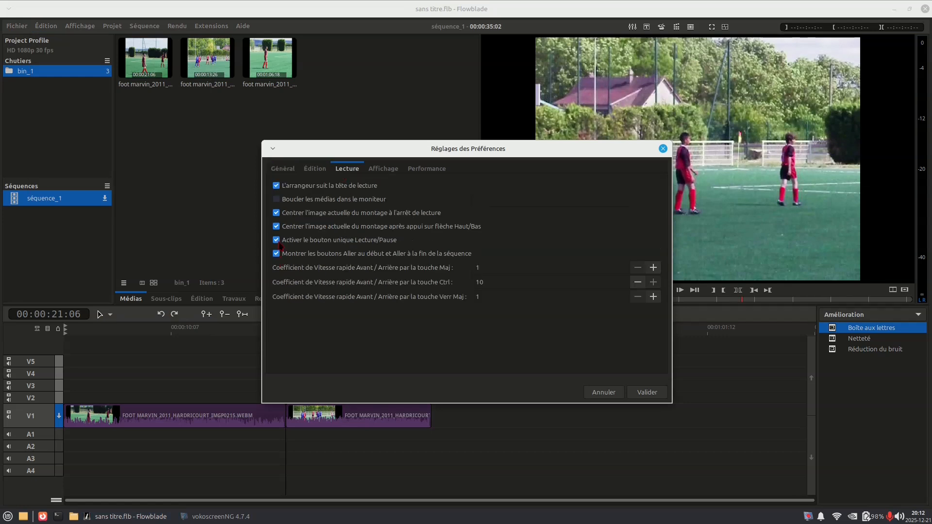
left_click(644, 392)
left_click(561, 304)
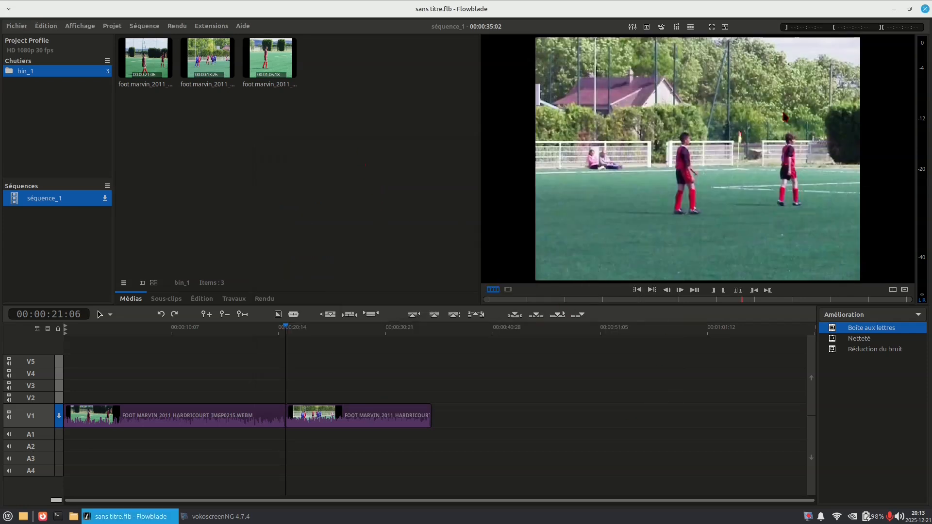
Step: Quit Flowblade without saving the project 'sans titre.flb' and bring up the vokoscreenNG window
left_click(925, 12)
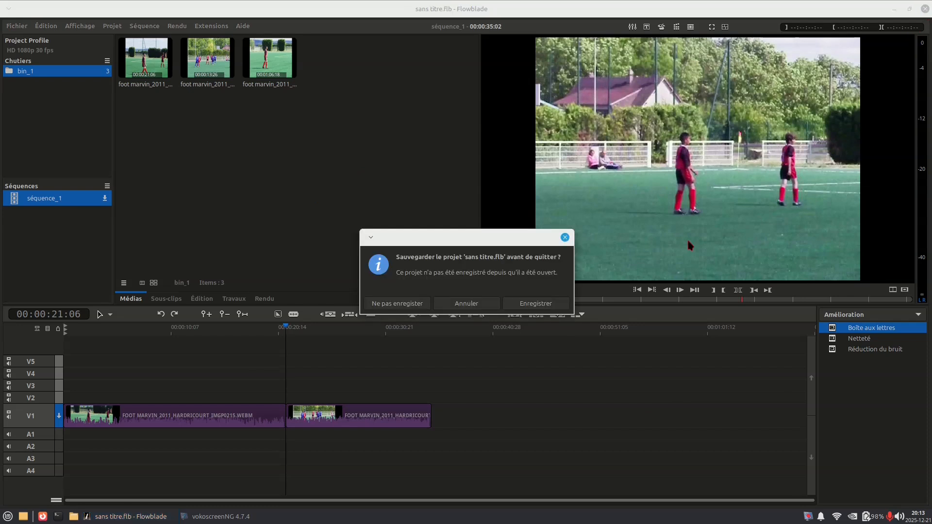
left_click(393, 304)
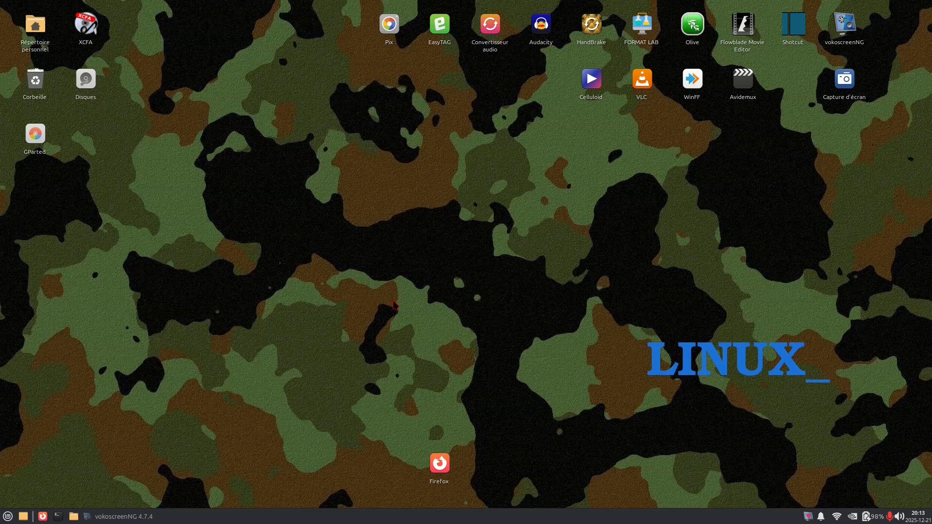
left_click(152, 516)
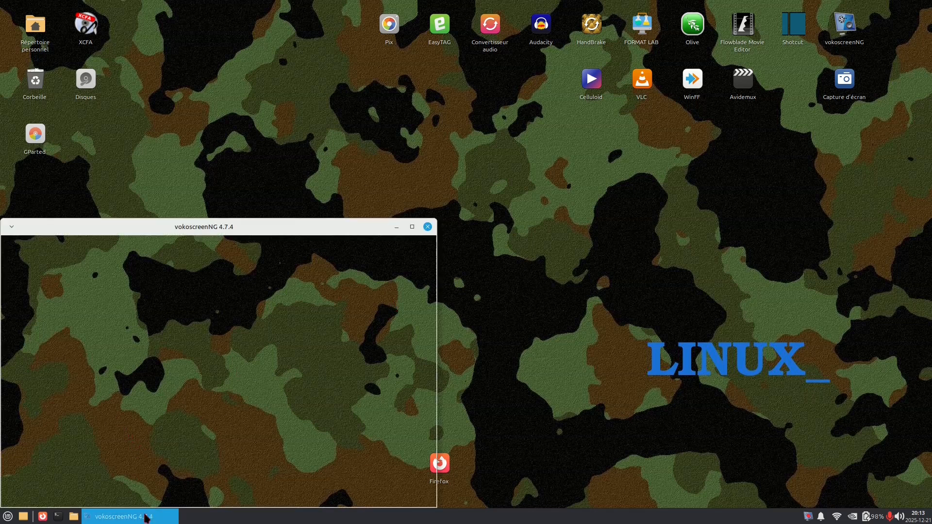